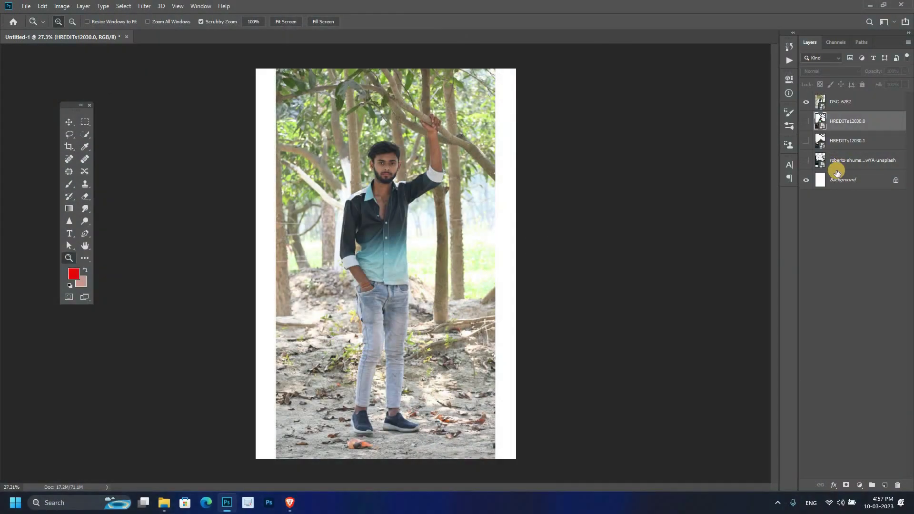
Preview the finished mountain composite, zooming in on the hand gripping the branch
{"action": "left_click", "coordinate": [376, 221]}
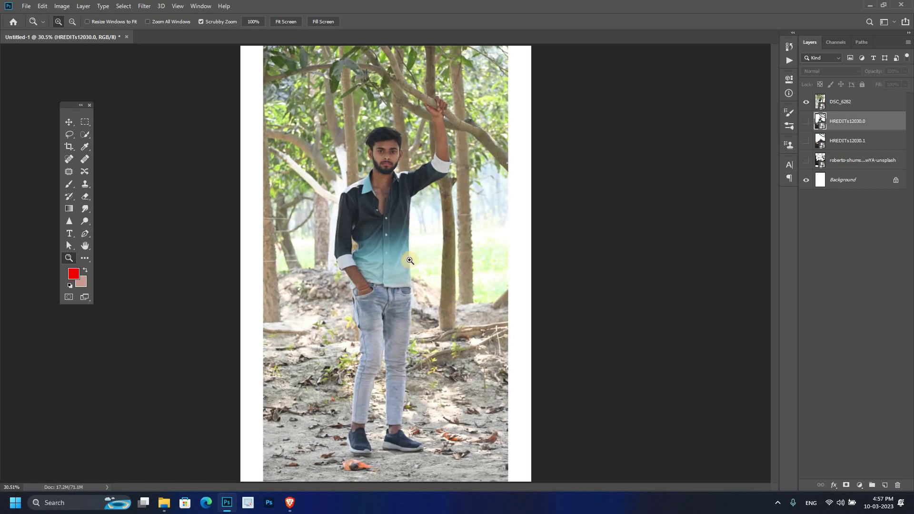
{"action": "left_click", "coordinate": [806, 121]}
{"action": "left_click", "coordinate": [806, 102]}
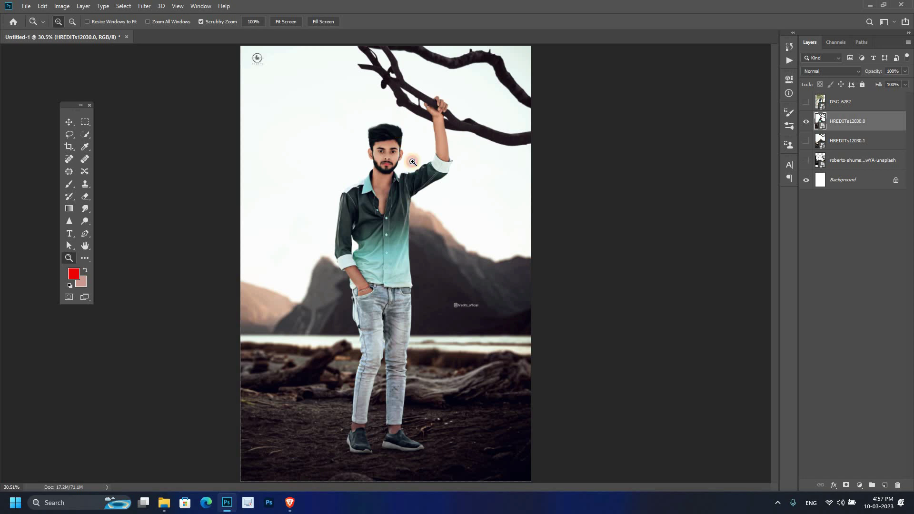
{"action": "mouse_move", "coordinate": [412, 162]}
{"action": "left_mouse_down"}
{"action": "mouse_move", "coordinate": [513, 147]}
{"action": "mouse_move", "coordinate": [444, 77]}
{"action": "left_mouse_up"}
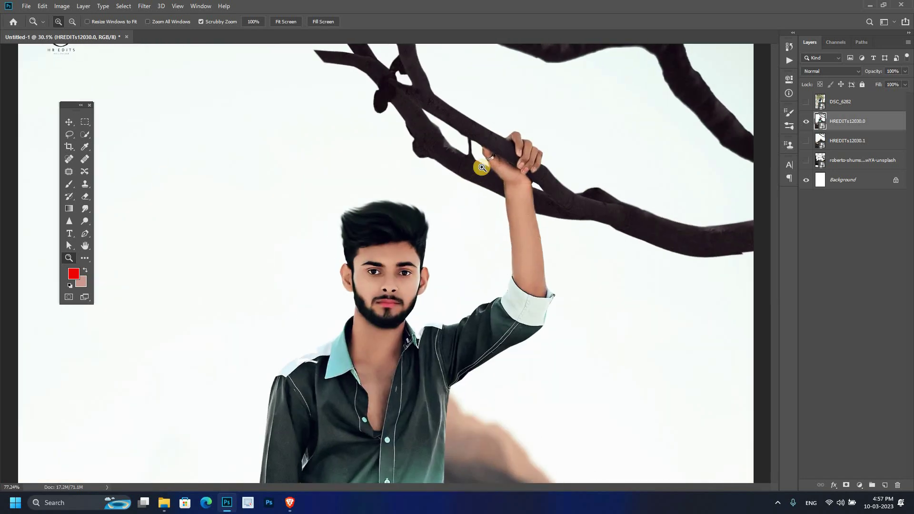
{"action": "left_click_drag", "start_coordinate": [482, 158], "coordinate": [484, 177]}
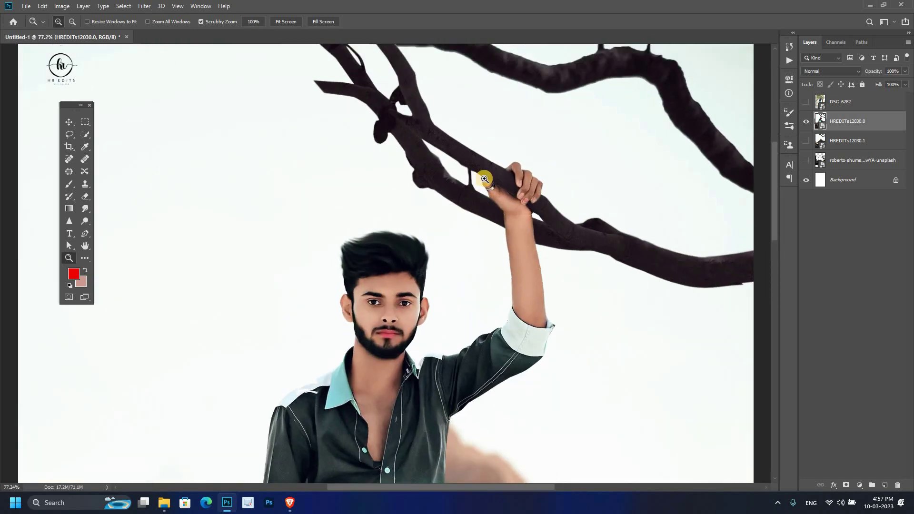
{"action": "left_click", "coordinate": [806, 101]}
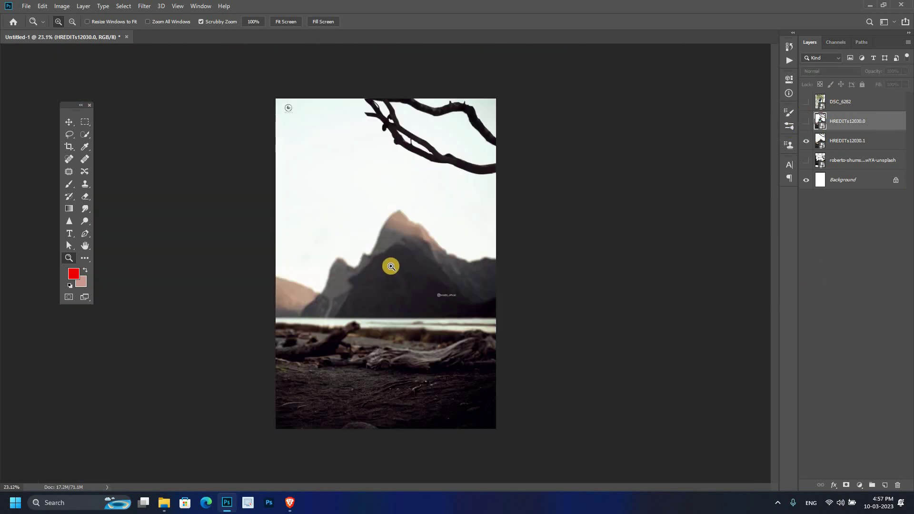
Inspect the swing photo layer as the working layer, then show the mountain photo again
{"action": "left_click_drag", "start_coordinate": [397, 279], "coordinate": [380, 238]}
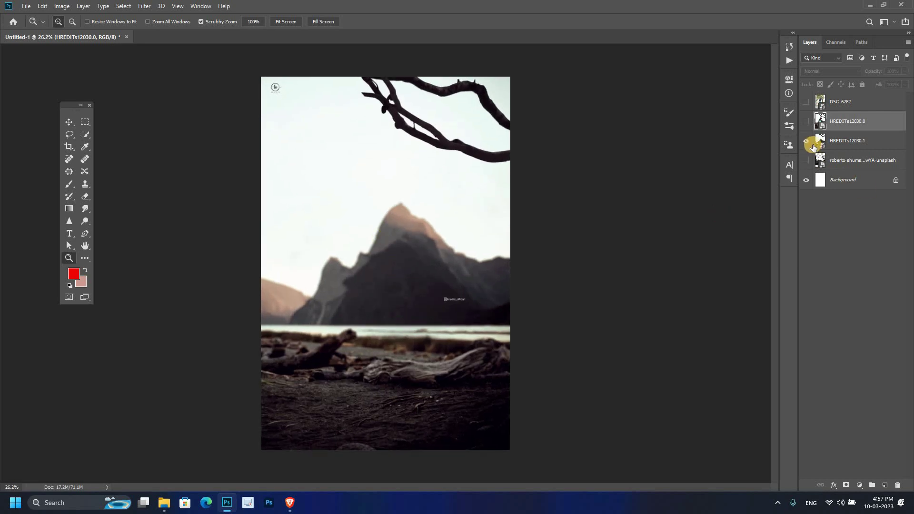
{"action": "left_click", "coordinate": [806, 141]}
{"action": "left_click", "coordinate": [806, 160]}
{"action": "left_click", "coordinate": [852, 160]}
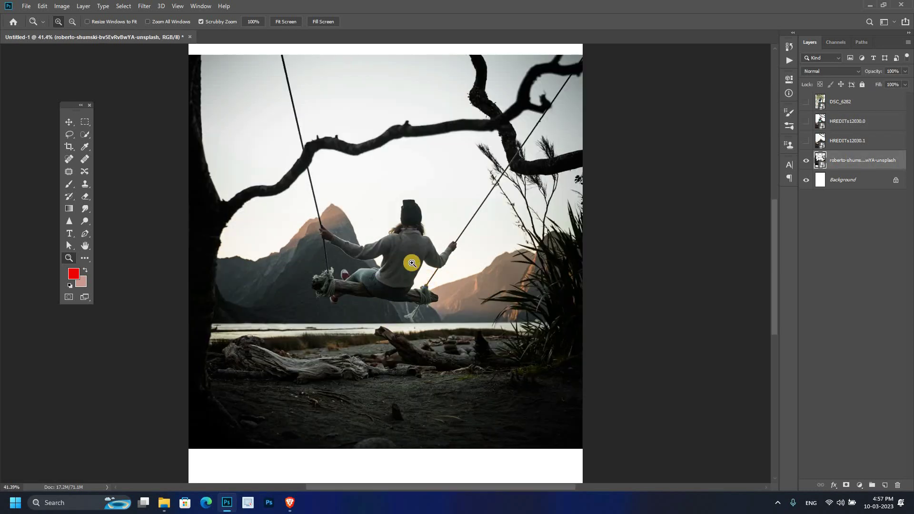
{"action": "left_click_drag", "start_coordinate": [386, 306], "coordinate": [418, 264]}
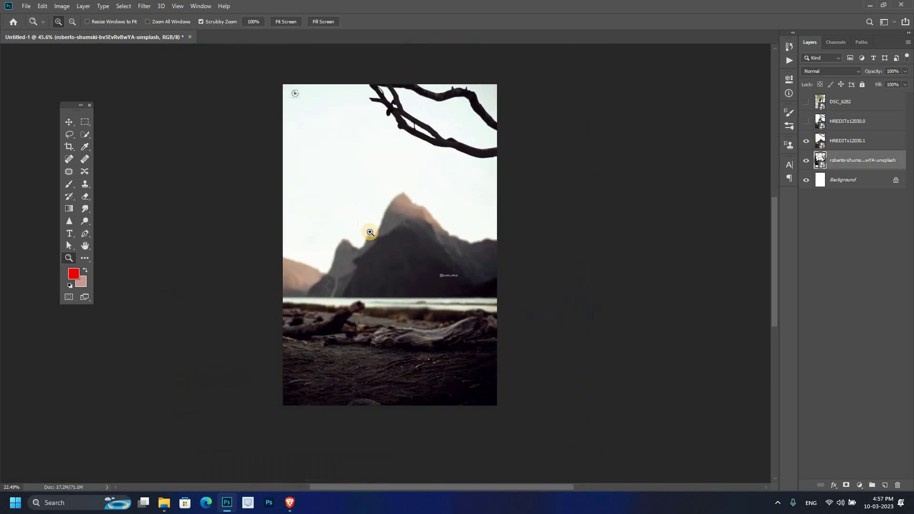
{"action": "left_click_drag", "start_coordinate": [370, 233], "coordinate": [374, 238]}
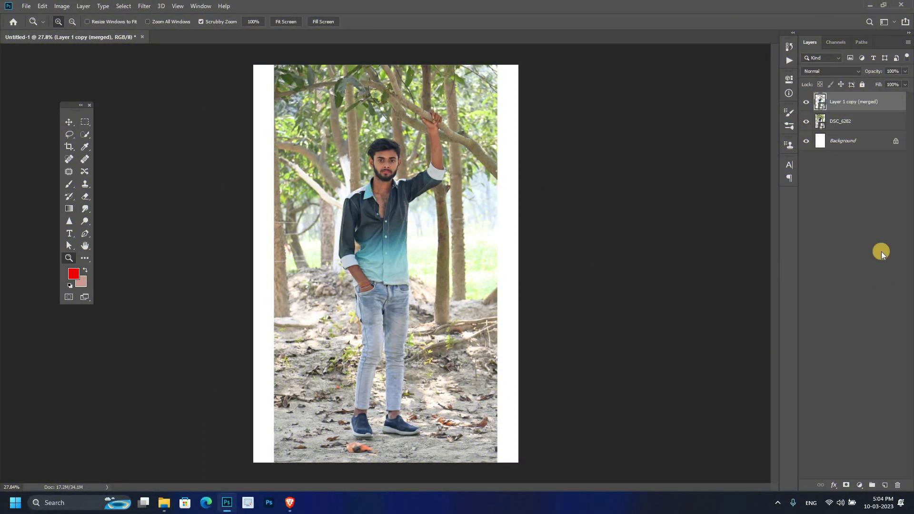
Load the merged man-and-branch selection, hide the tree background, and open the hryt35 folder
{"action": "left_click", "coordinate": [824, 102], "text": "ctrl"}
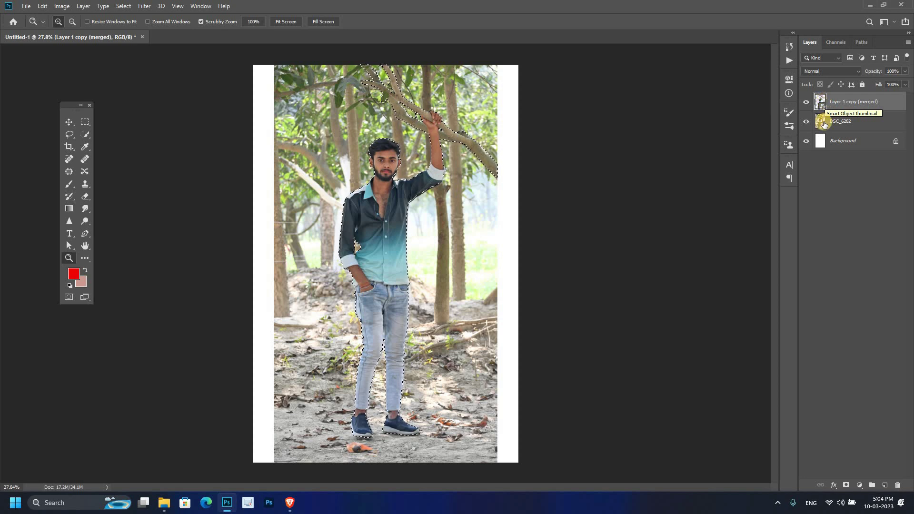
{"action": "left_click", "coordinate": [806, 122]}
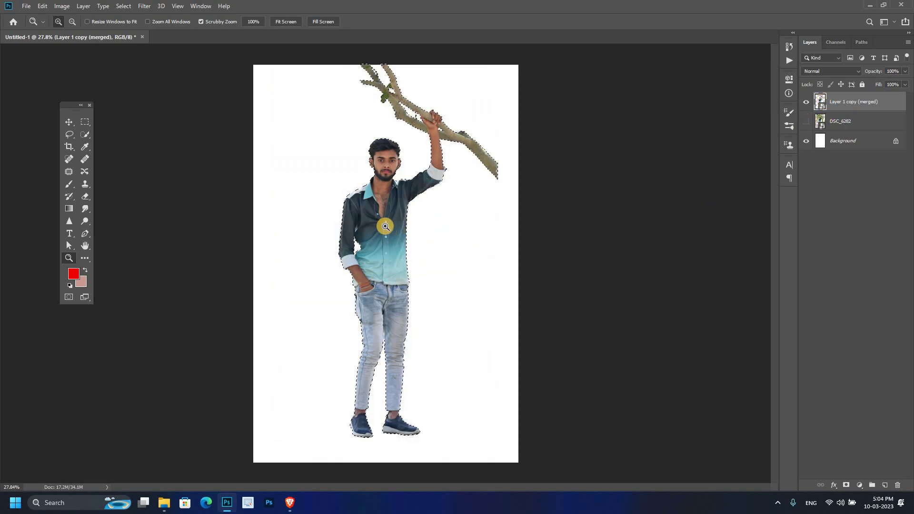
{"action": "left_click_drag", "start_coordinate": [388, 235], "coordinate": [426, 244]}
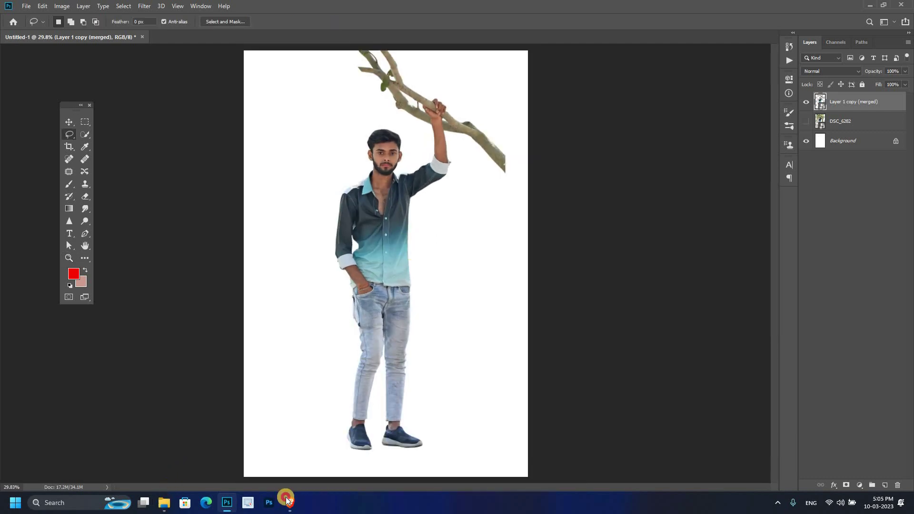
{"action": "left_click", "coordinate": [286, 500]}
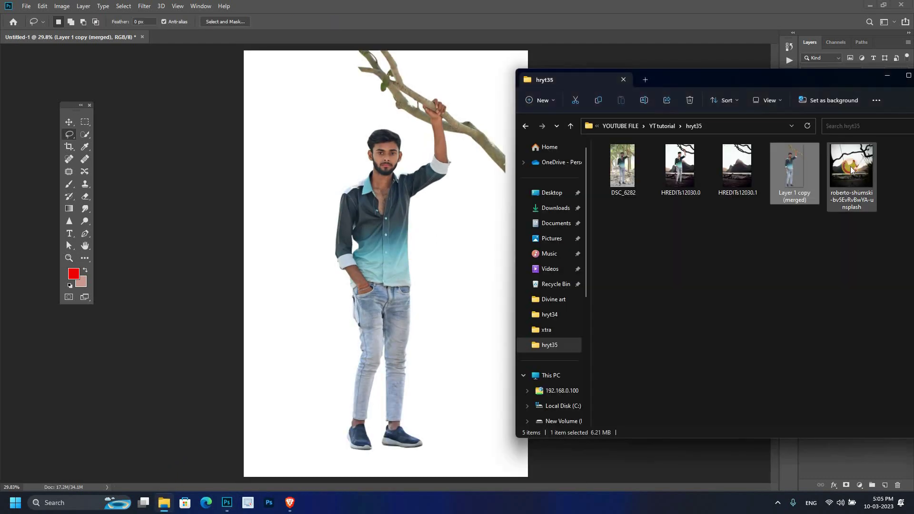
Place the roberto-shumski swing photo on the canvas as a new layer and commit it
{"action": "left_click_drag", "start_coordinate": [364, 213], "coordinate": [367, 210]}
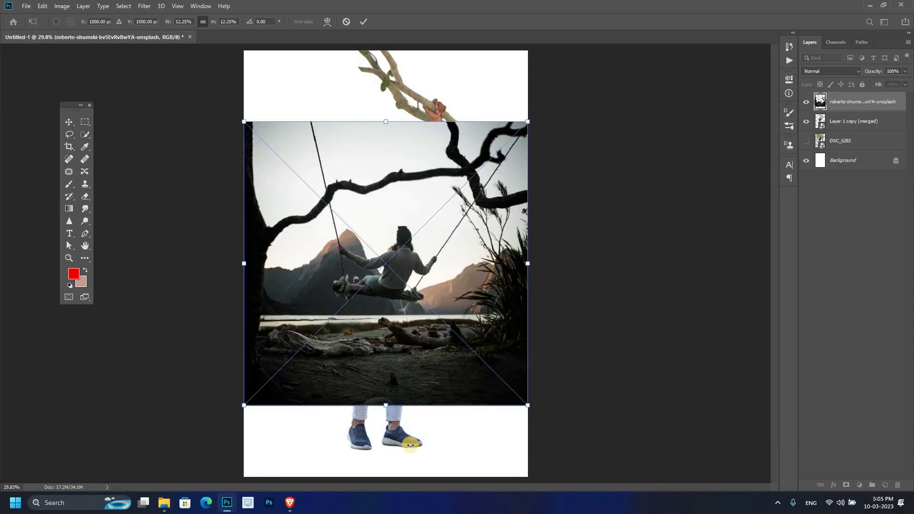
{"action": "left_click", "coordinate": [69, 257]}
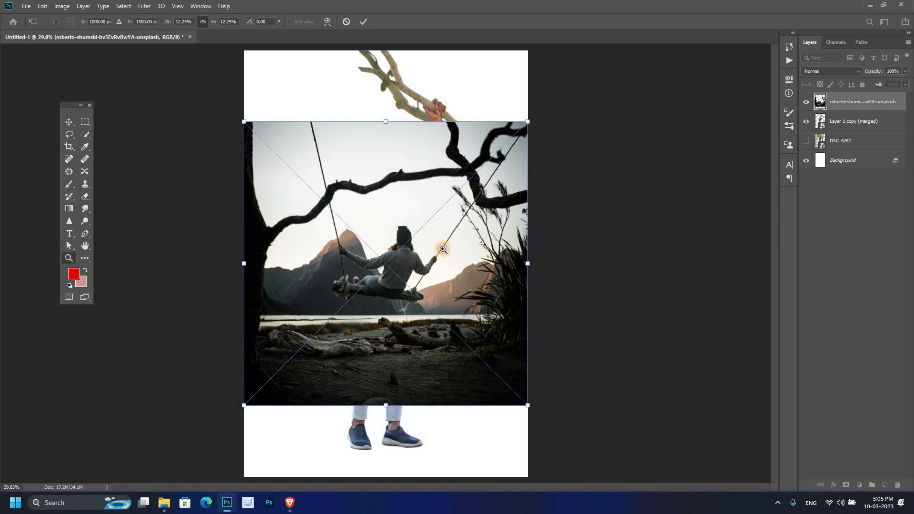
{"action": "left_click", "coordinate": [414, 266]}
{"action": "left_click_drag", "start_coordinate": [414, 248], "coordinate": [418, 244]}
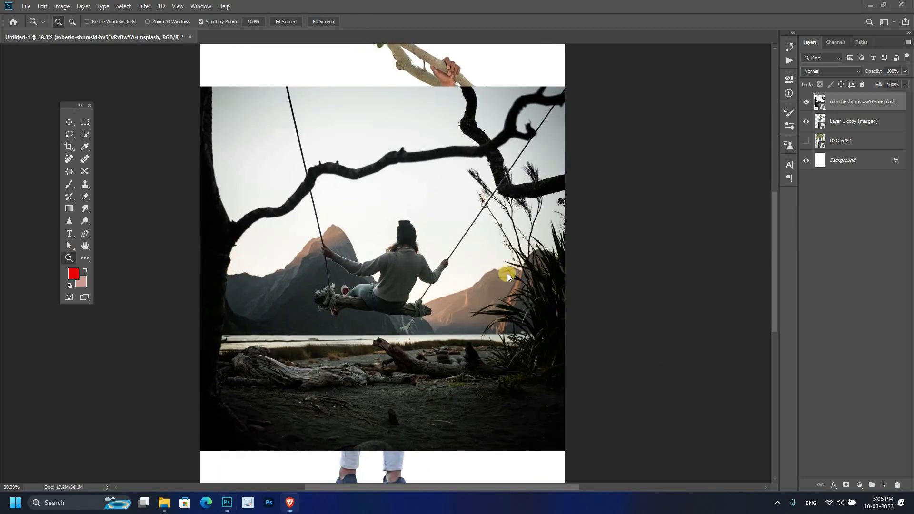
{"action": "key", "text": "alt+Tab"}
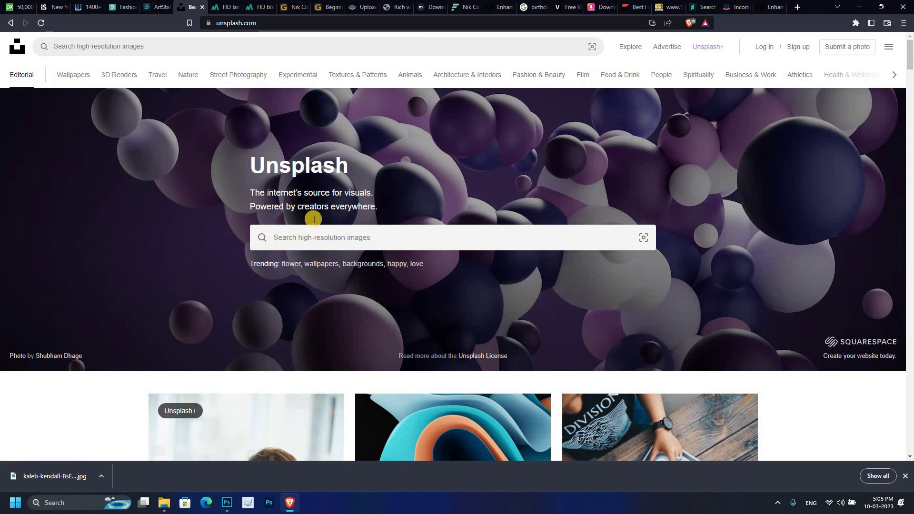
Search Unsplash for 'swing' photos
{"action": "left_click", "coordinate": [307, 239]}
{"action": "type", "text": "swing"}
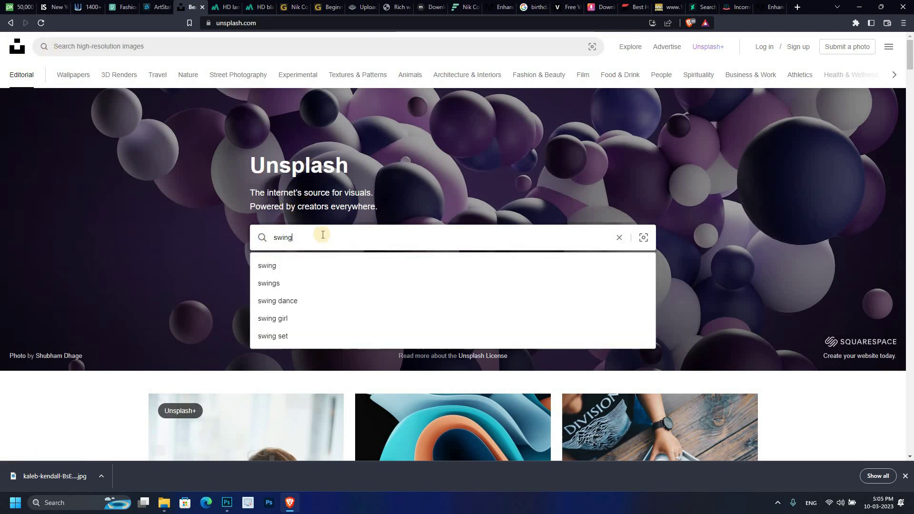
{"action": "key", "text": "Return"}
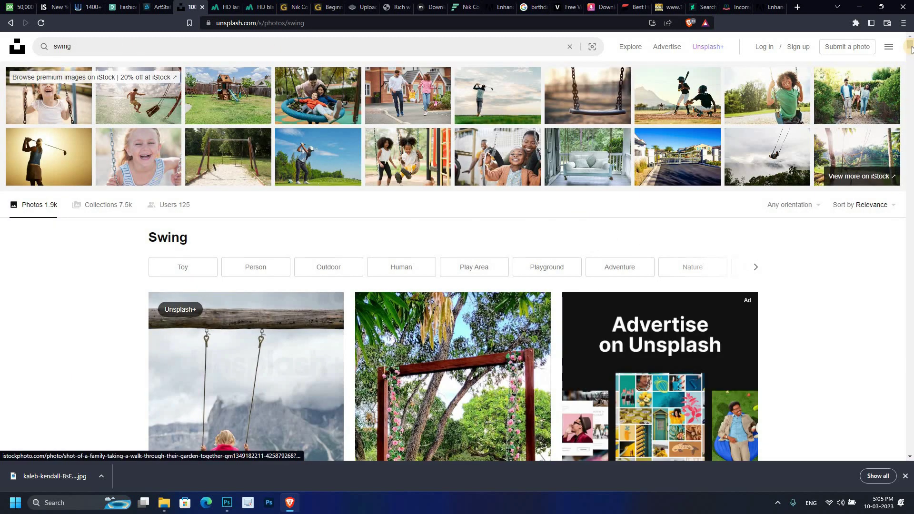
Scroll through the swing search results, then return to Photoshop
{"action": "left_click_drag", "start_coordinate": [910, 50], "coordinate": [911, 60]}
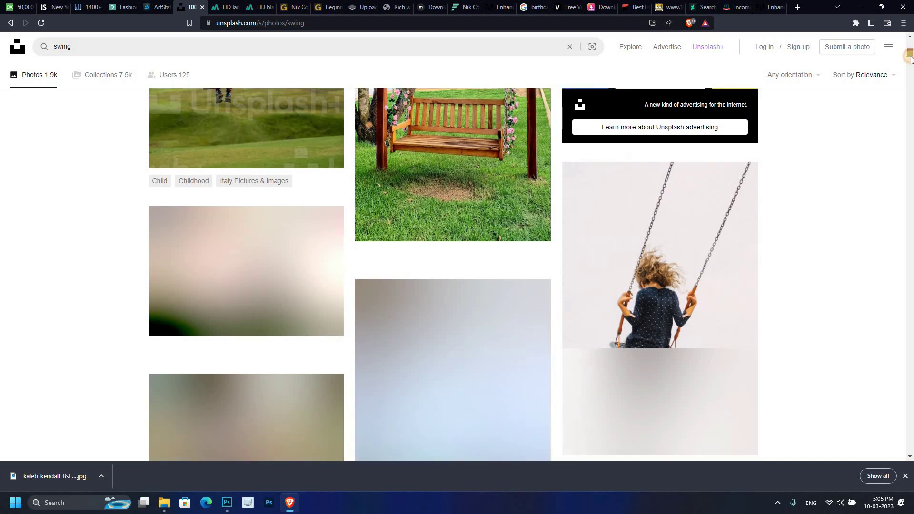
{"action": "scroll", "coordinate": [506, 286], "scroll_direction": "down", "scroll_amount": 2}
{"action": "scroll", "coordinate": [612, 336], "scroll_direction": "down", "scroll_amount": 4}
{"action": "scroll", "coordinate": [625, 352], "scroll_direction": "down", "scroll_amount": 5}
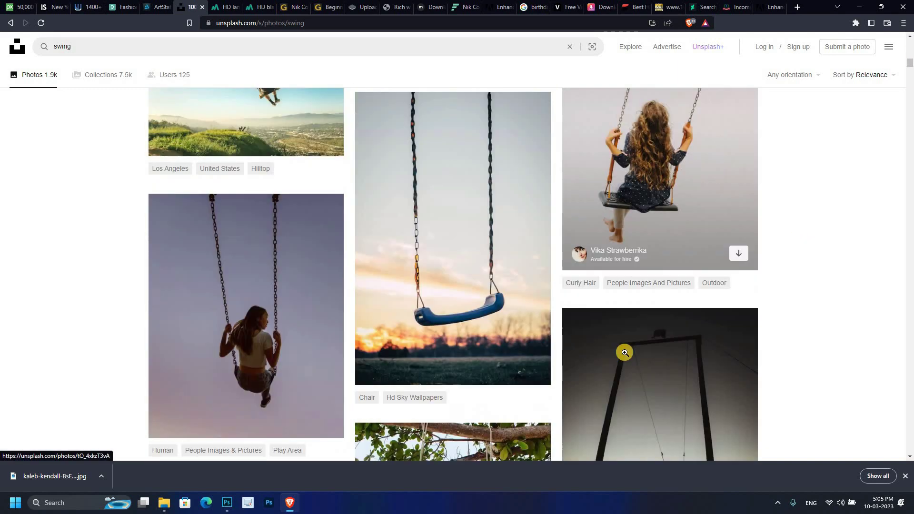
{"action": "scroll", "coordinate": [625, 352], "scroll_direction": "down", "scroll_amount": 4}
{"action": "scroll", "coordinate": [621, 357], "scroll_direction": "down", "scroll_amount": 4}
{"action": "scroll", "coordinate": [619, 358], "scroll_direction": "down", "scroll_amount": 4}
{"action": "scroll", "coordinate": [618, 359], "scroll_direction": "down", "scroll_amount": 2}
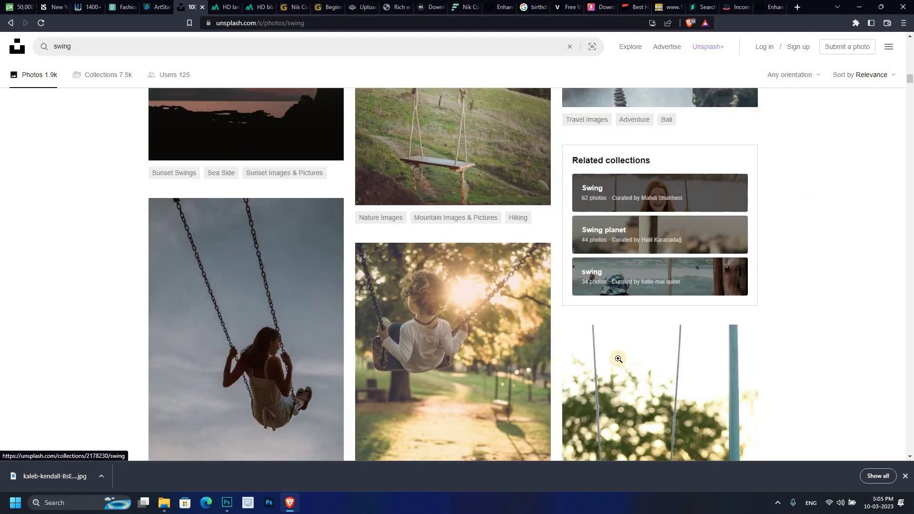
{"action": "scroll", "coordinate": [618, 359], "scroll_direction": "down", "scroll_amount": 4}
{"action": "scroll", "coordinate": [614, 360], "scroll_direction": "down", "scroll_amount": 4}
{"action": "scroll", "coordinate": [612, 361], "scroll_direction": "down", "scroll_amount": 4}
{"action": "scroll", "coordinate": [611, 362], "scroll_direction": "down", "scroll_amount": 3}
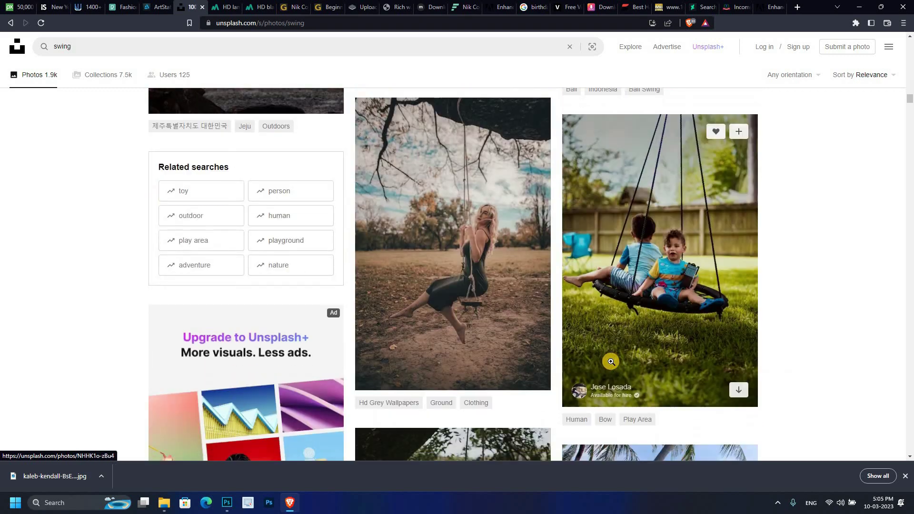
{"action": "scroll", "coordinate": [611, 362], "scroll_direction": "up", "scroll_amount": 6}
{"action": "scroll", "coordinate": [610, 362], "scroll_direction": "down", "scroll_amount": 6}
{"action": "scroll", "coordinate": [623, 371], "scroll_direction": "down", "scroll_amount": 1}
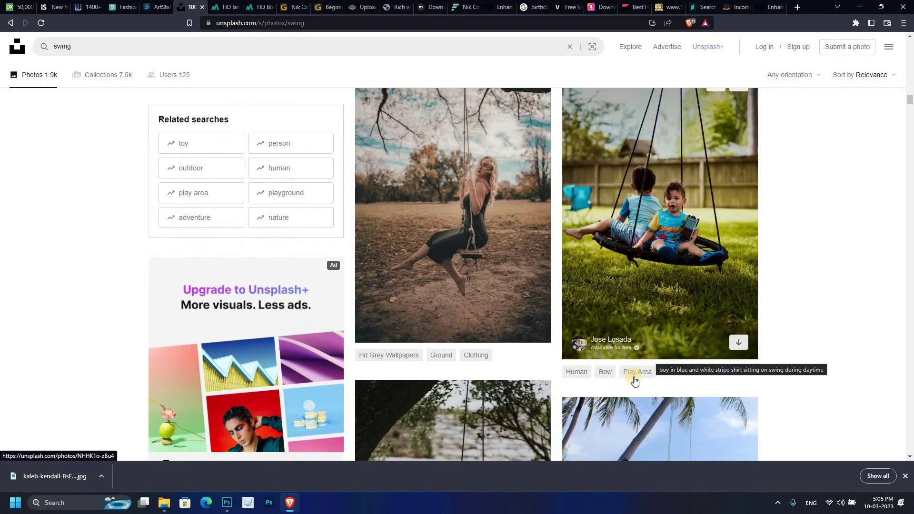
{"action": "scroll", "coordinate": [633, 379], "scroll_direction": "down", "scroll_amount": 4}
{"action": "scroll", "coordinate": [626, 371], "scroll_direction": "down", "scroll_amount": 2}
{"action": "scroll", "coordinate": [625, 376], "scroll_direction": "down", "scroll_amount": 3}
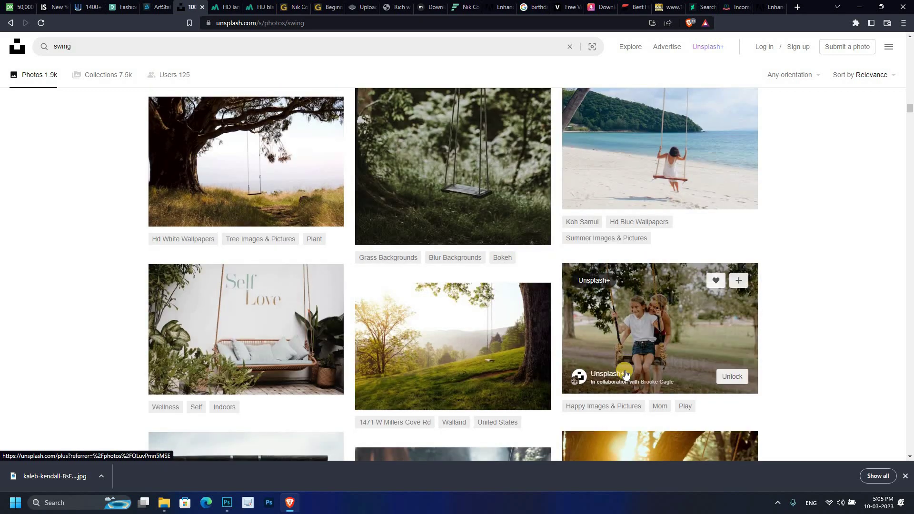
{"action": "scroll", "coordinate": [623, 375], "scroll_direction": "down", "scroll_amount": 5}
{"action": "scroll", "coordinate": [562, 343], "scroll_direction": "down", "scroll_amount": 5}
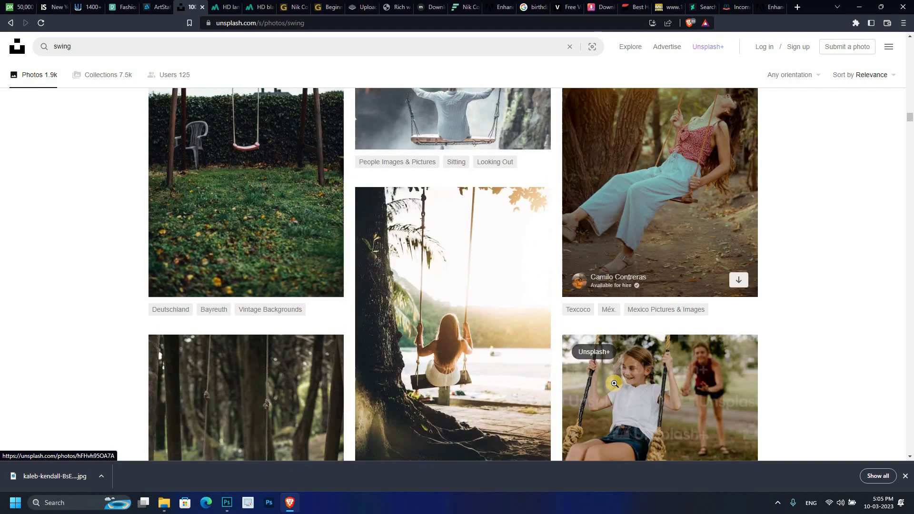
{"action": "scroll", "coordinate": [528, 325], "scroll_direction": "up", "scroll_amount": 3}
{"action": "scroll", "coordinate": [500, 333], "scroll_direction": "down", "scroll_amount": 4}
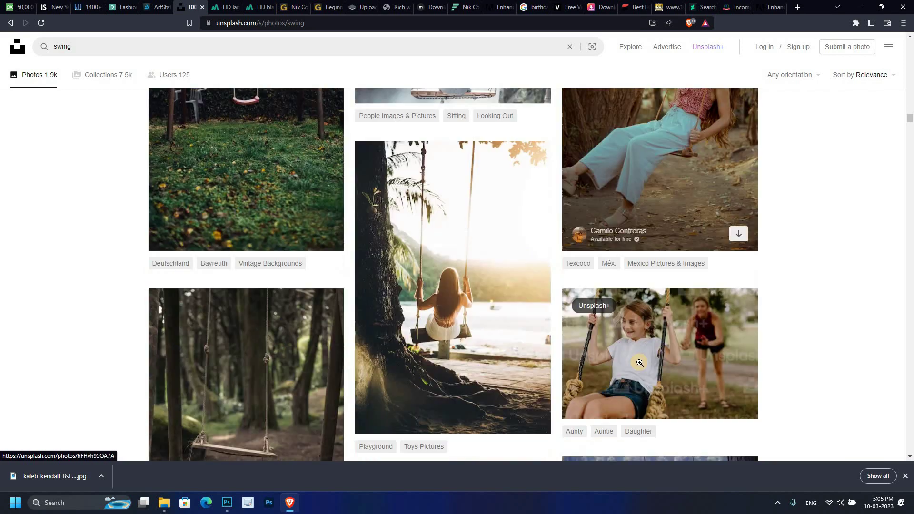
{"action": "scroll", "coordinate": [448, 346], "scroll_direction": "down", "scroll_amount": 2}
{"action": "scroll", "coordinate": [448, 346], "scroll_direction": "down", "scroll_amount": 4}
{"action": "scroll", "coordinate": [447, 286], "scroll_direction": "down", "scroll_amount": 5}
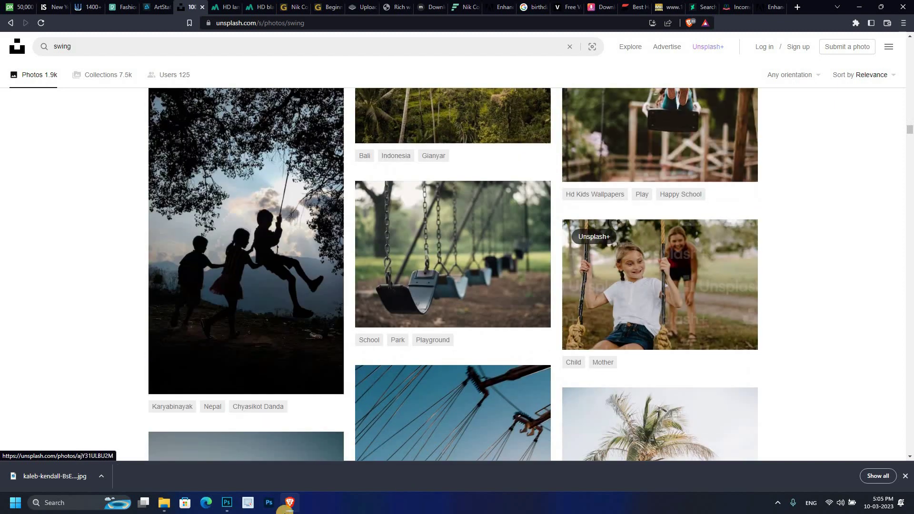
{"action": "left_click", "coordinate": [227, 504]}
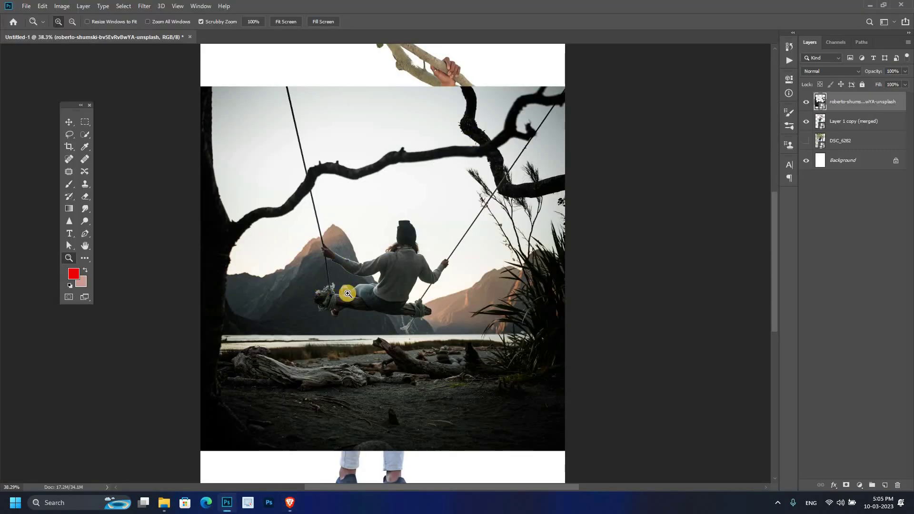
Inspect the placed swing photo and dismiss the rasterize prompt after a brush attempt
{"action": "left_click_drag", "start_coordinate": [360, 317], "coordinate": [398, 251]}
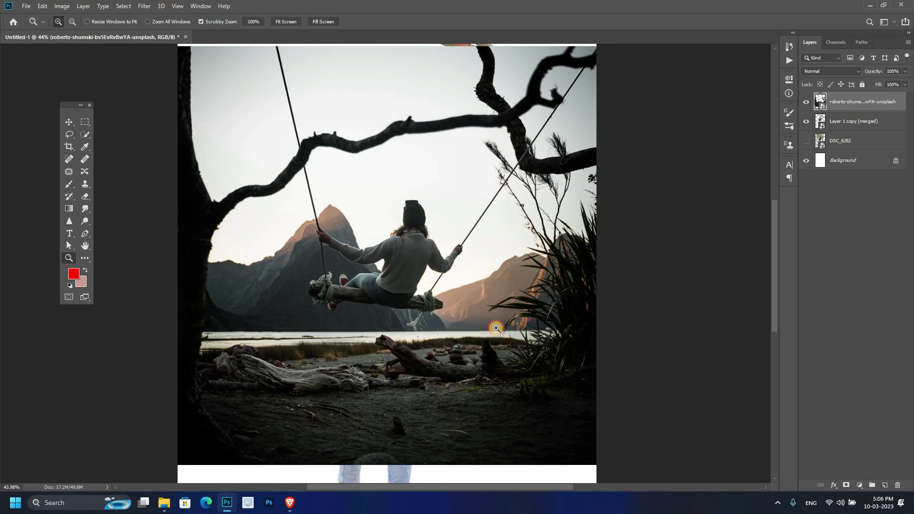
{"action": "left_click_drag", "start_coordinate": [496, 327], "coordinate": [490, 324]}
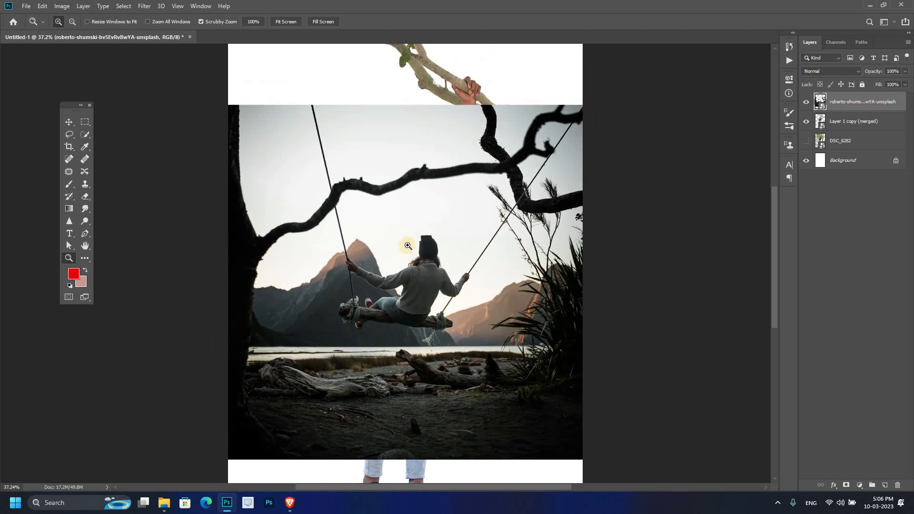
{"action": "left_click_drag", "start_coordinate": [426, 178], "coordinate": [405, 179]}
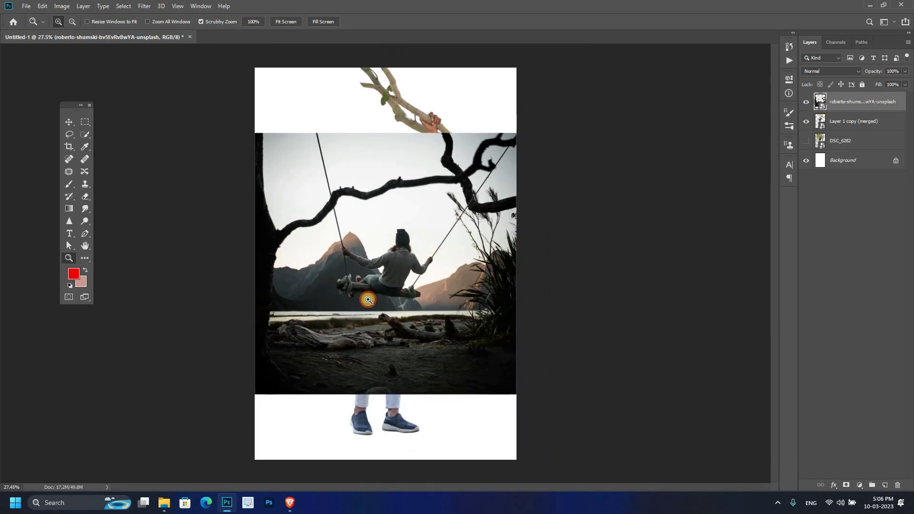
{"action": "left_click_drag", "start_coordinate": [353, 267], "coordinate": [367, 300]}
{"action": "left_click", "coordinate": [69, 184]}
{"action": "left_click", "coordinate": [392, 220]}
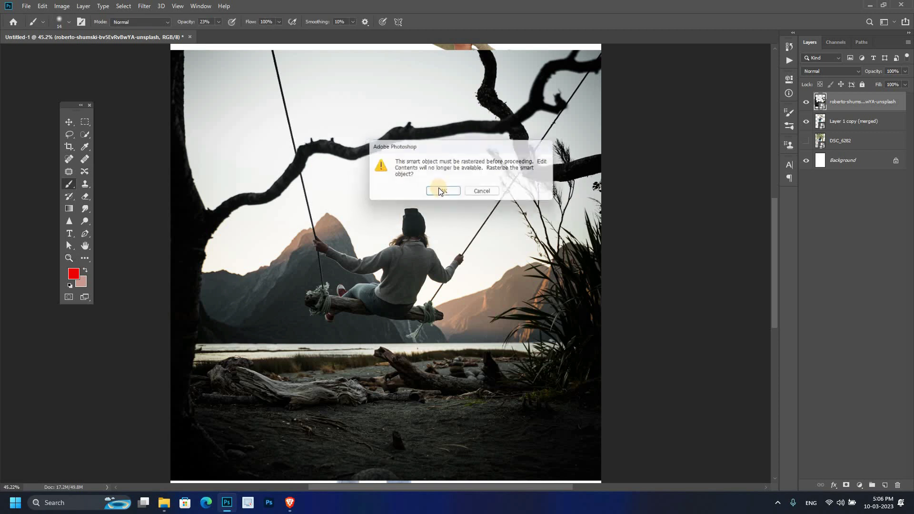
{"action": "key", "text": "Return"}
Zoom in on the upper branch and rope of the swing scene
{"action": "key", "text": "z"}
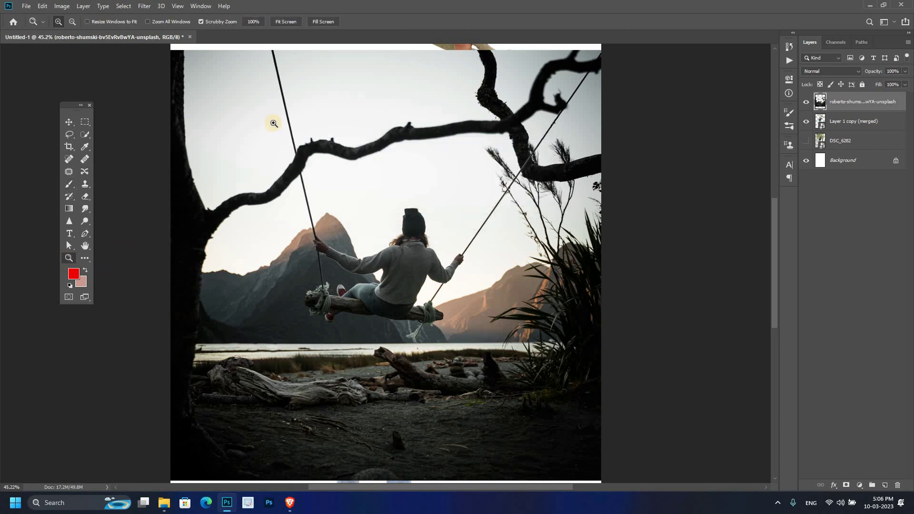
{"action": "left_click_drag", "start_coordinate": [320, 184], "coordinate": [535, 359]}
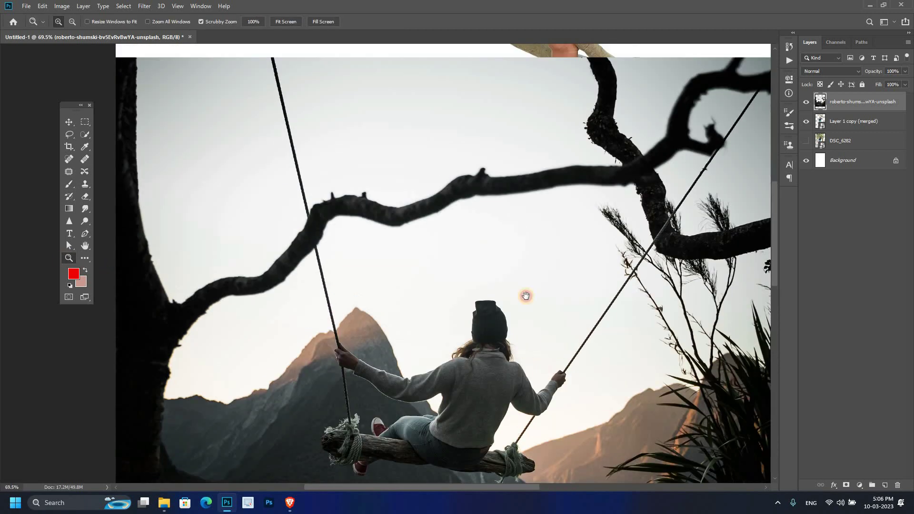
{"action": "left_click_drag", "start_coordinate": [545, 259], "coordinate": [510, 136]}
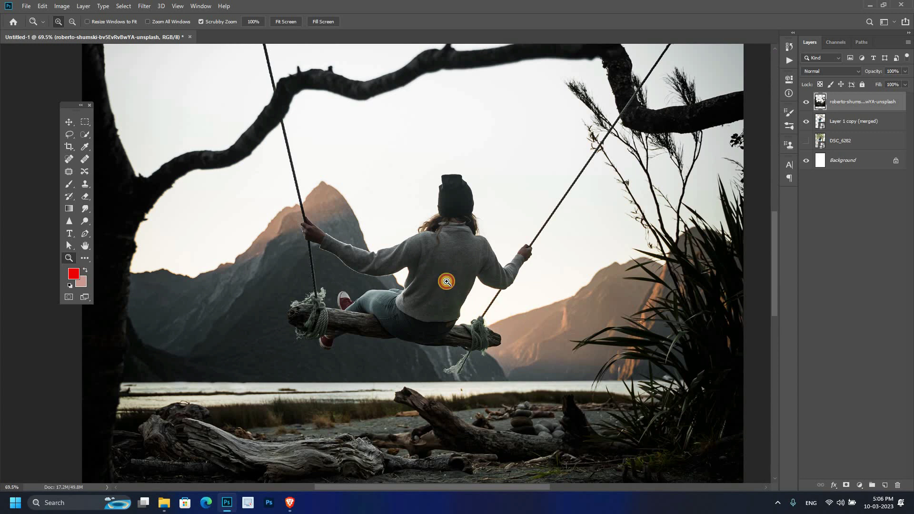
{"action": "left_click_drag", "start_coordinate": [446, 281], "coordinate": [339, 114]}
{"action": "left_click_drag", "start_coordinate": [356, 166], "coordinate": [369, 247]}
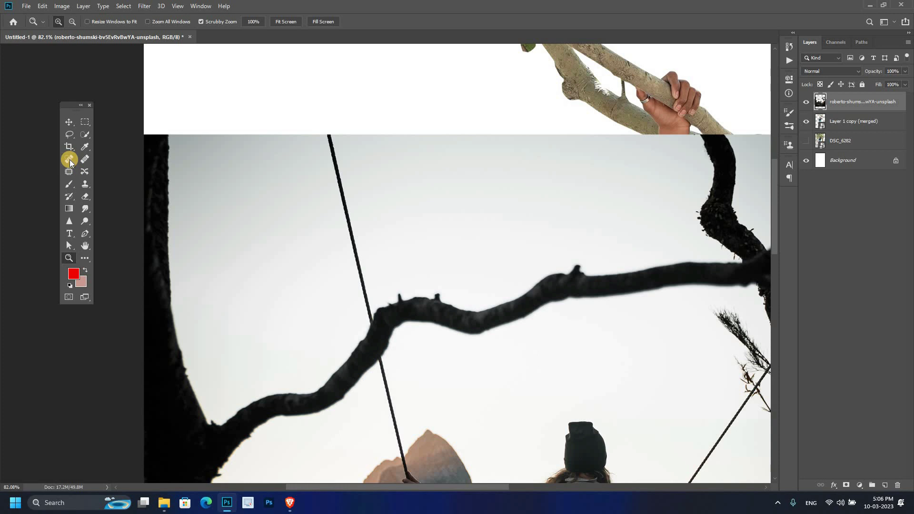
Enlarge the Spot Healing Brush and heal away the rope beside the woman's hand
{"action": "left_click", "coordinate": [70, 160]}
{"action": "right_click", "coordinate": [360, 181]}
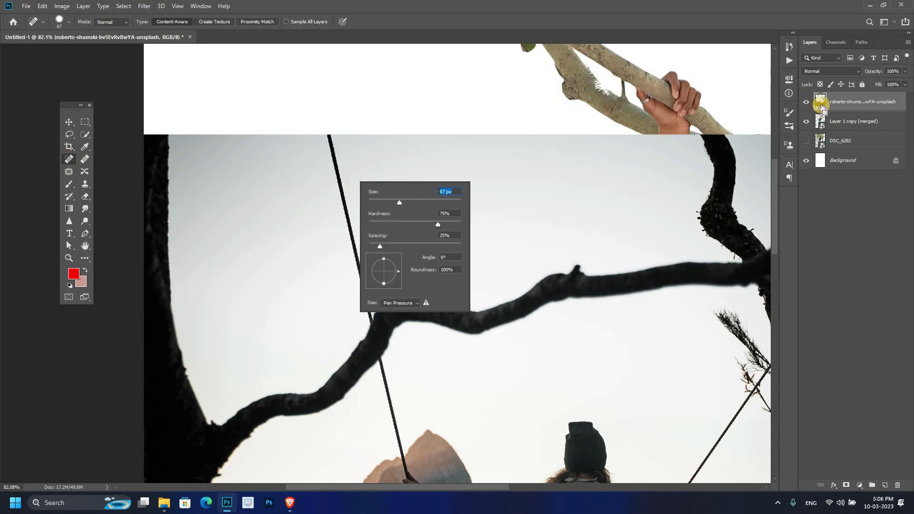
{"action": "scroll", "coordinate": [336, 111], "scroll_direction": "right", "scroll_amount": 4}
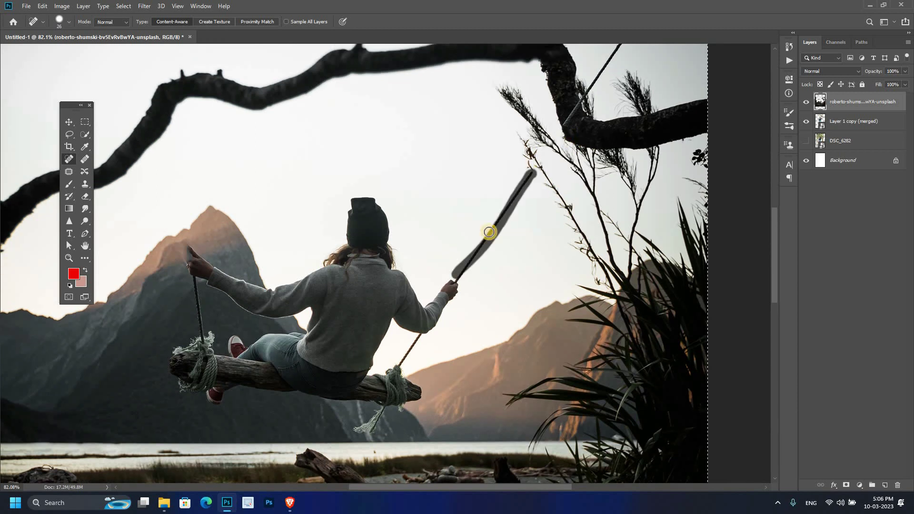
{"action": "scroll", "coordinate": [489, 230], "scroll_direction": "up", "scroll_amount": 3}
{"action": "scroll", "coordinate": [490, 230], "scroll_direction": "right", "scroll_amount": 2}
{"action": "scroll", "coordinate": [546, 191], "scroll_direction": "down", "scroll_amount": 5}
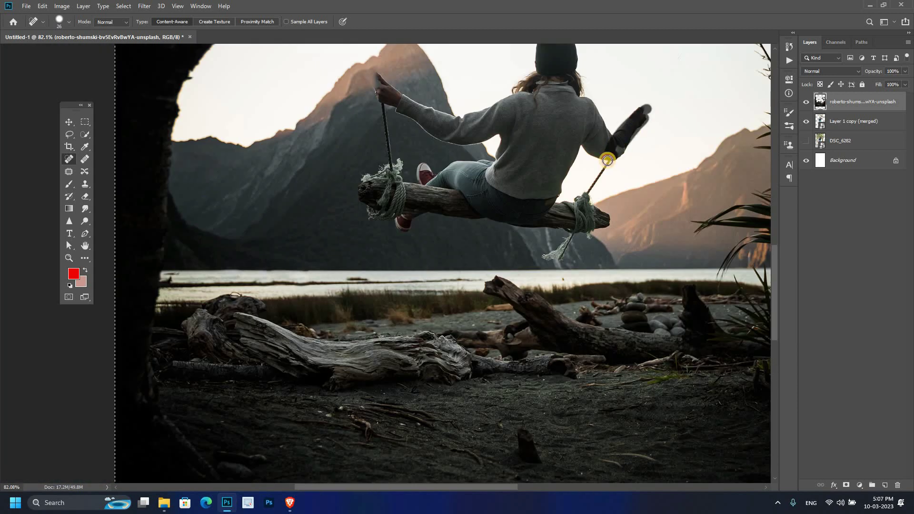
{"action": "scroll", "coordinate": [571, 285], "scroll_direction": "up", "scroll_amount": 2}
{"action": "right_click", "coordinate": [552, 286]}
{"action": "left_click_drag", "start_coordinate": [562, 299], "coordinate": [575, 299]}
{"action": "key", "text": "Return"}
Heal away the woman's head, torso, legs, the swing and any remaining traces
{"action": "mouse_move", "coordinate": [472, 124]}
{"action": "left_mouse_down"}
{"action": "mouse_move", "coordinate": [522, 233]}
{"action": "mouse_move", "coordinate": [484, 179]}
{"action": "left_mouse_up"}
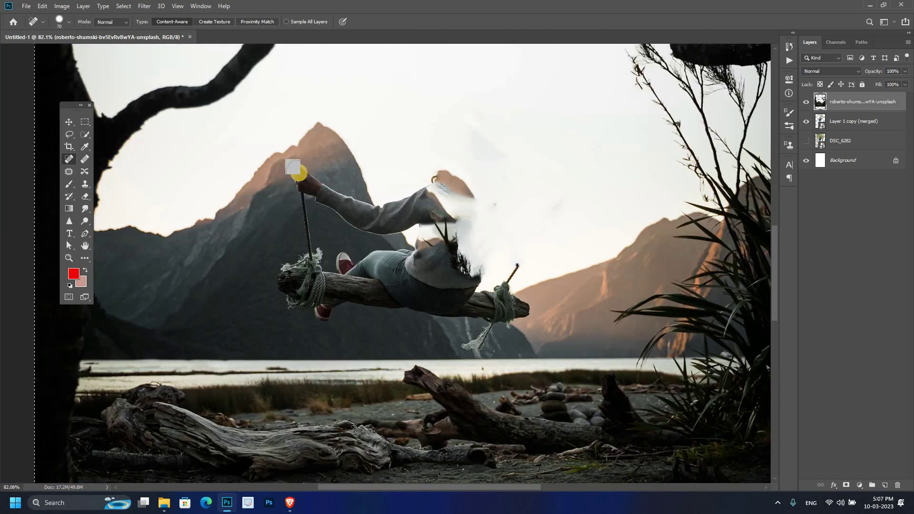
{"action": "mouse_move", "coordinate": [295, 167]}
{"action": "left_mouse_down"}
{"action": "mouse_move", "coordinate": [491, 297]}
{"action": "mouse_move", "coordinate": [511, 224]}
{"action": "mouse_move", "coordinate": [330, 264]}
{"action": "left_mouse_up"}
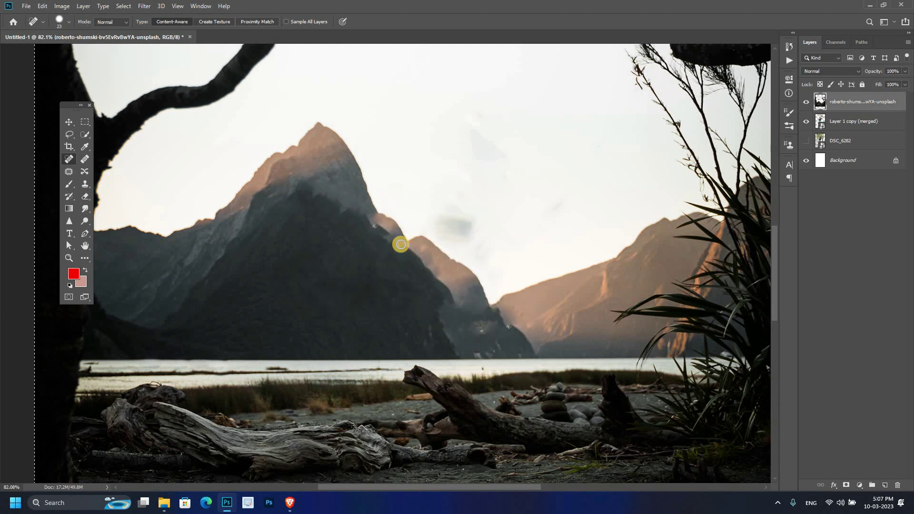
{"action": "left_click_drag", "start_coordinate": [438, 223], "coordinate": [498, 237]}
{"action": "scroll", "coordinate": [499, 236], "scroll_direction": "up", "scroll_amount": 5}
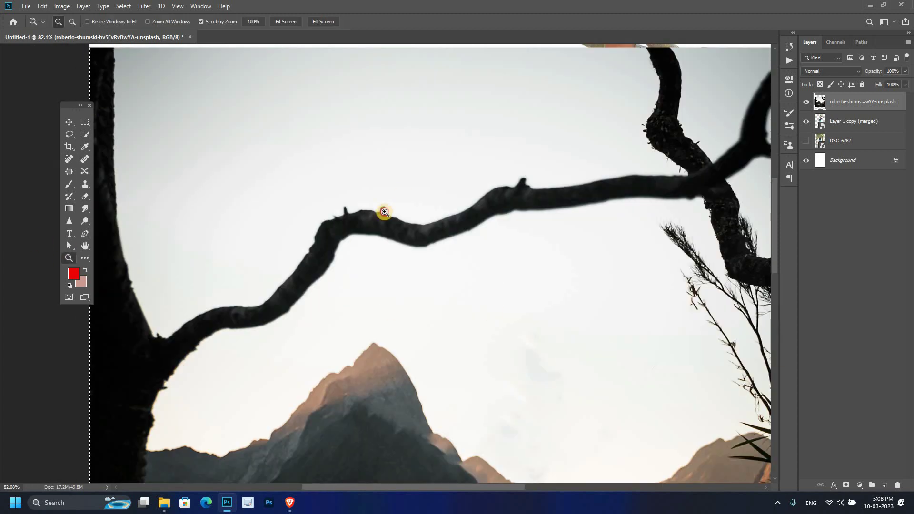
{"action": "scroll", "coordinate": [383, 210], "scroll_direction": "down", "scroll_amount": 5, "text": "alt"}
{"action": "left_click", "coordinate": [69, 258]}
{"action": "scroll", "coordinate": [415, 359], "scroll_direction": "up", "scroll_amount": 3, "text": "alt"}
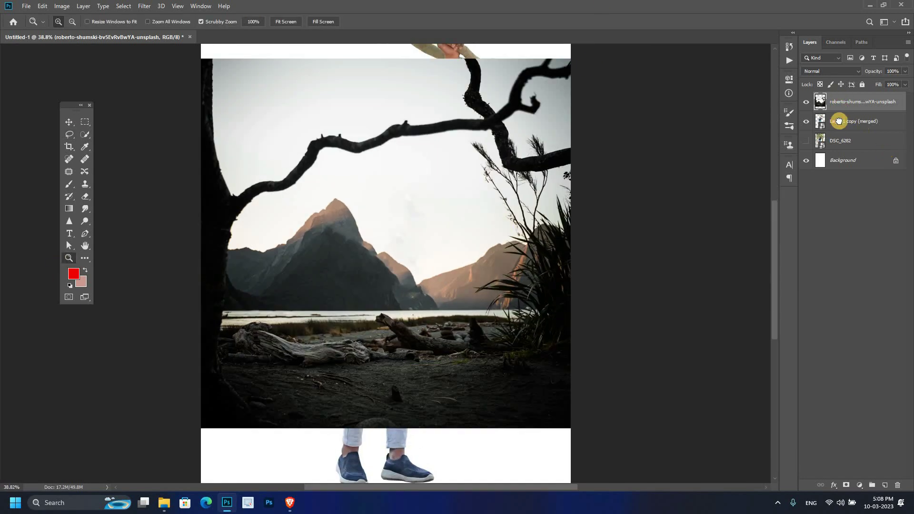
Move 'Layer 1 copy (merged)' above the roberto-shumski landscape layer
{"action": "left_click_drag", "start_coordinate": [839, 120], "coordinate": [838, 98]}
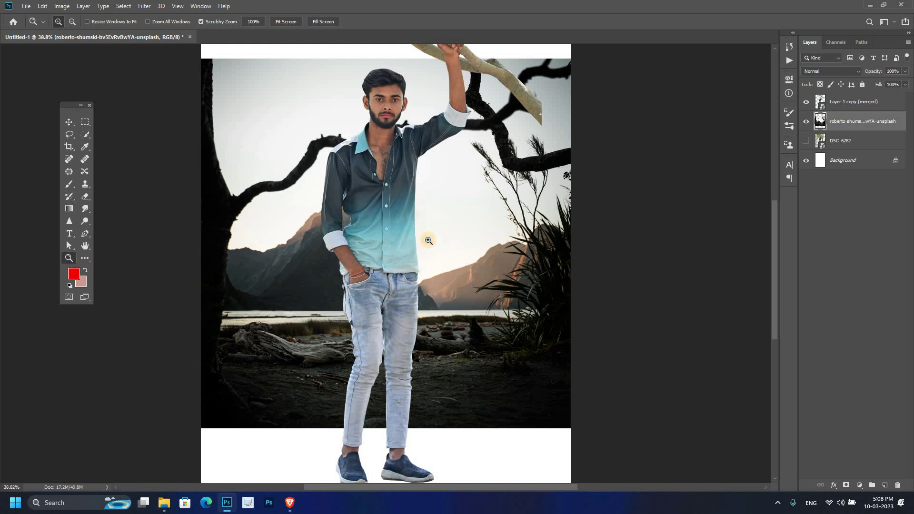
{"action": "scroll", "coordinate": [404, 257], "scroll_direction": "down", "scroll_amount": 3, "text": "alt"}
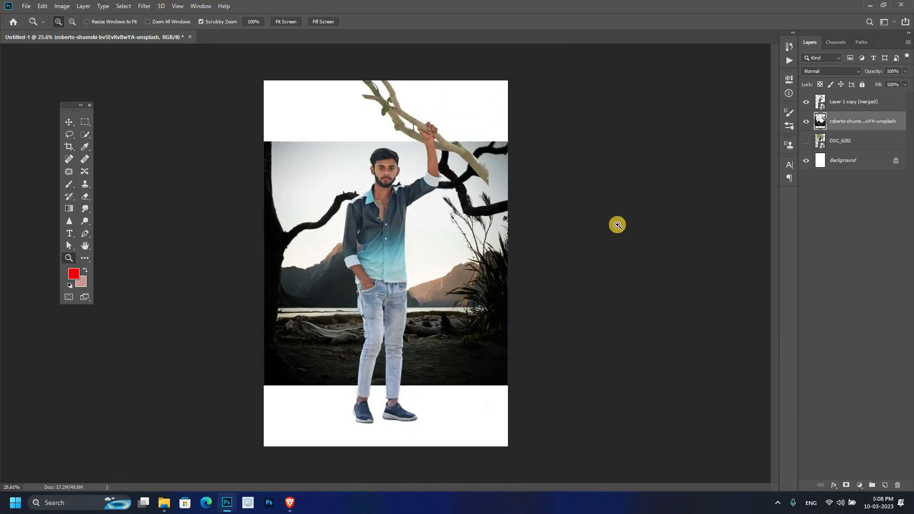
{"action": "scroll", "coordinate": [404, 237], "scroll_direction": "up", "scroll_amount": 1}
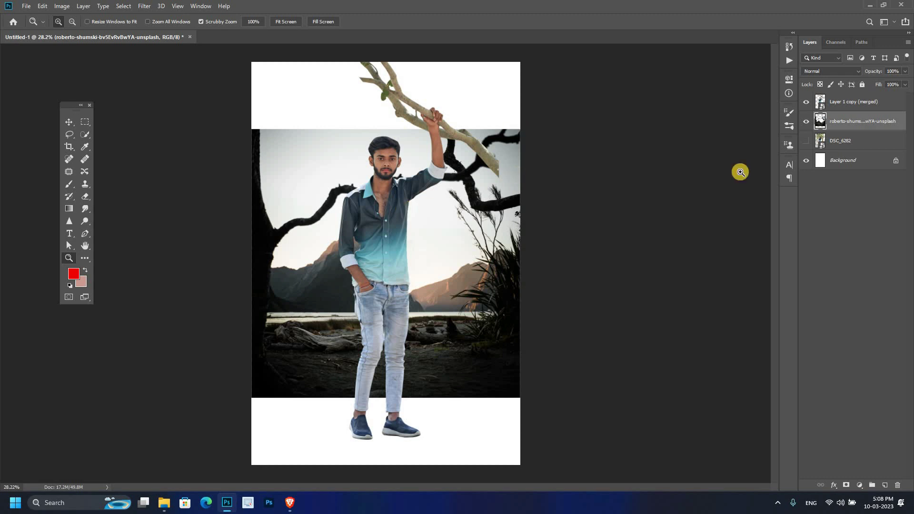
Convert the landscape to a Smart Object and scale it up to fill the canvas
{"action": "right_click", "coordinate": [841, 122]}
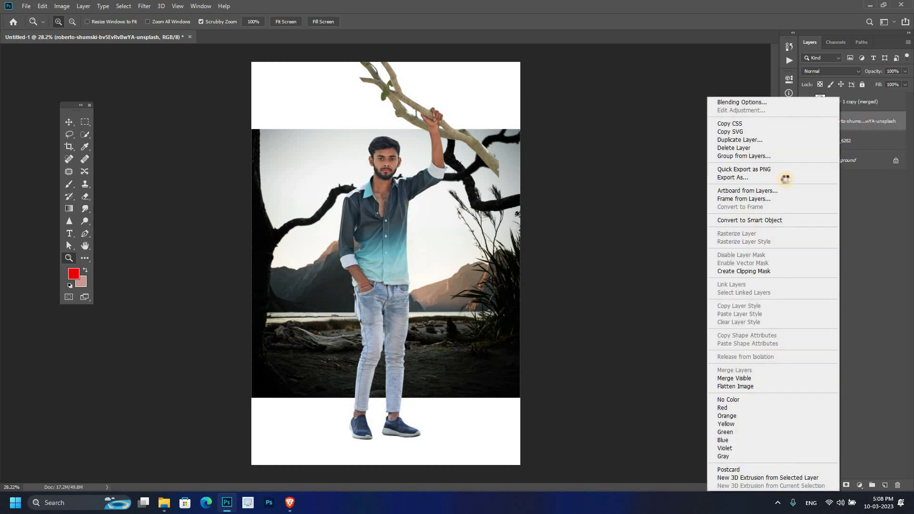
{"action": "left_click", "coordinate": [780, 220]}
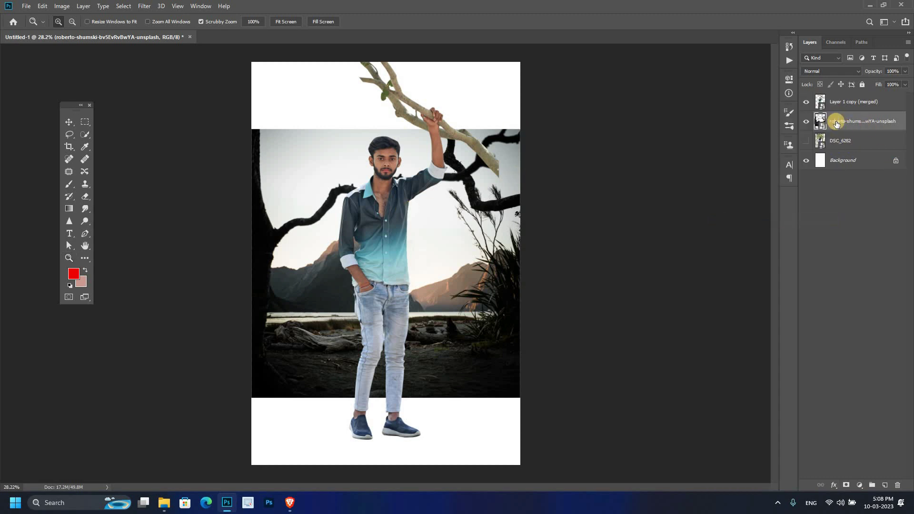
{"action": "key", "text": "ctrl+t"}
{"action": "left_click_drag", "start_coordinate": [386, 397], "coordinate": [386, 489]}
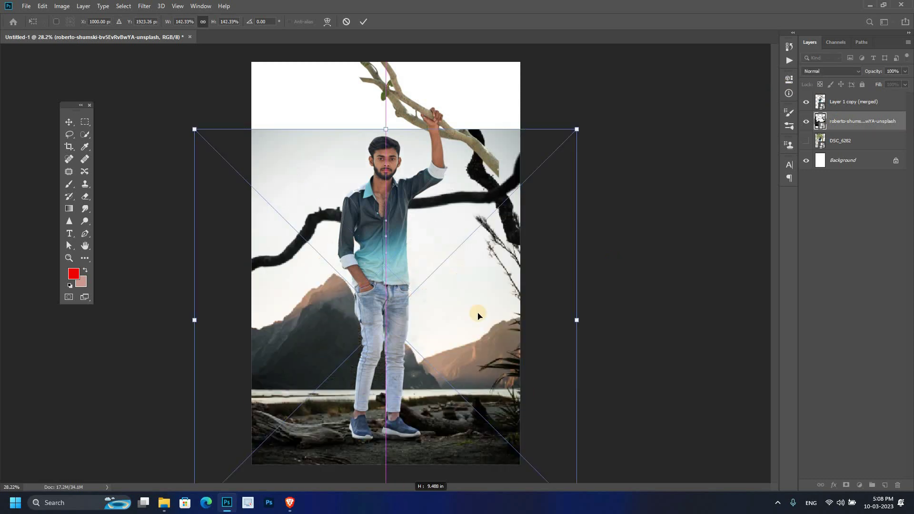
{"action": "left_click_drag", "start_coordinate": [467, 286], "coordinate": [467, 218]}
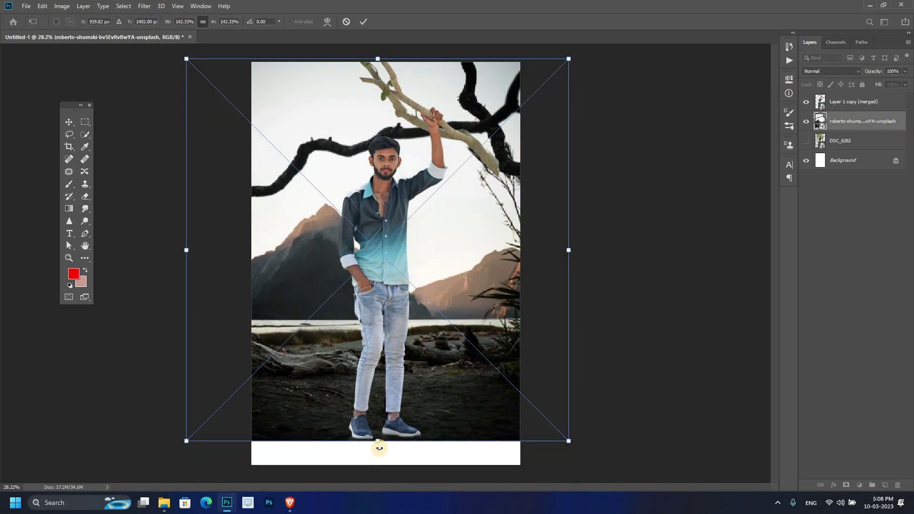
{"action": "left_click_drag", "start_coordinate": [378, 444], "coordinate": [375, 486]}
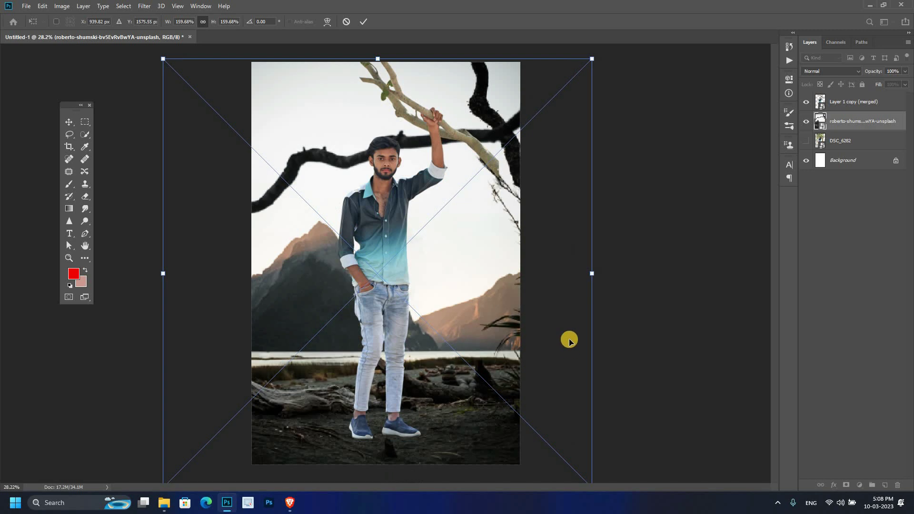
{"action": "left_click_drag", "start_coordinate": [496, 362], "coordinate": [448, 302]}
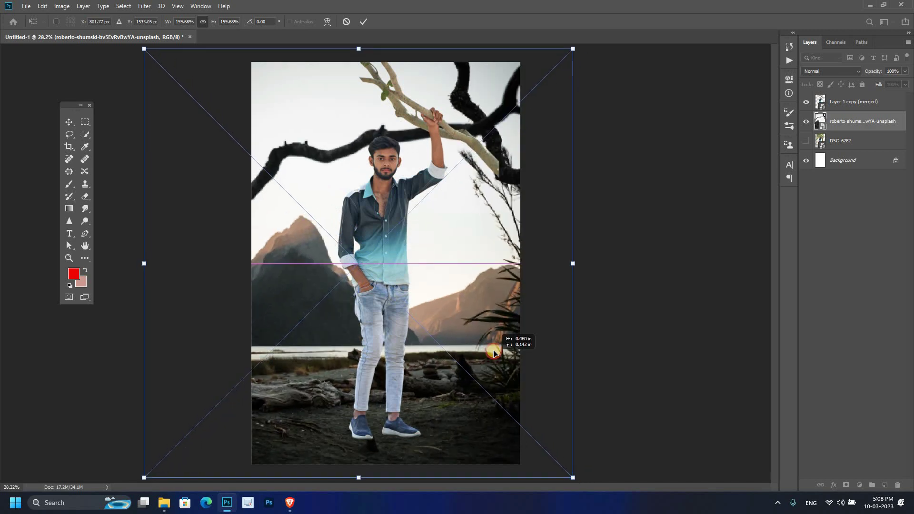
Flip the landscape horizontally, enlarge it, tilt it about 1.6°, and commit
{"action": "right_click", "coordinate": [448, 302]}
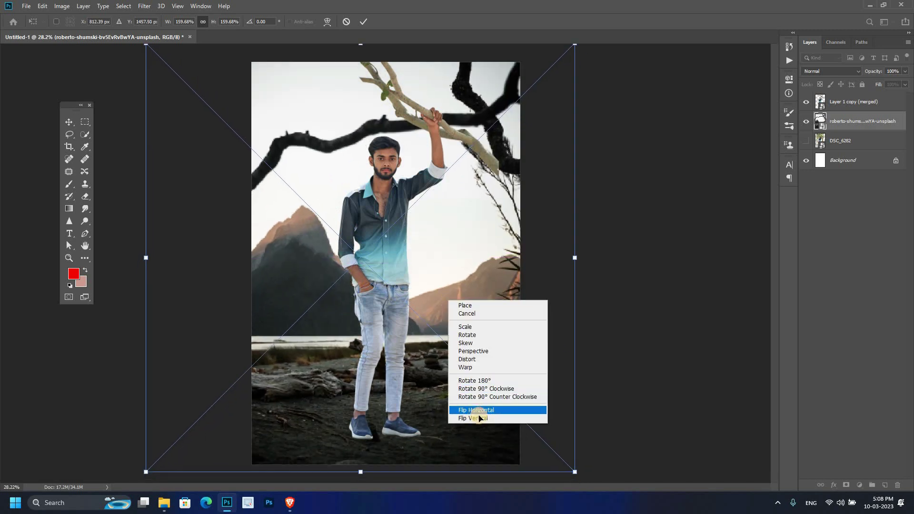
{"action": "left_click", "coordinate": [476, 408]}
{"action": "left_click_drag", "start_coordinate": [309, 320], "coordinate": [499, 304]}
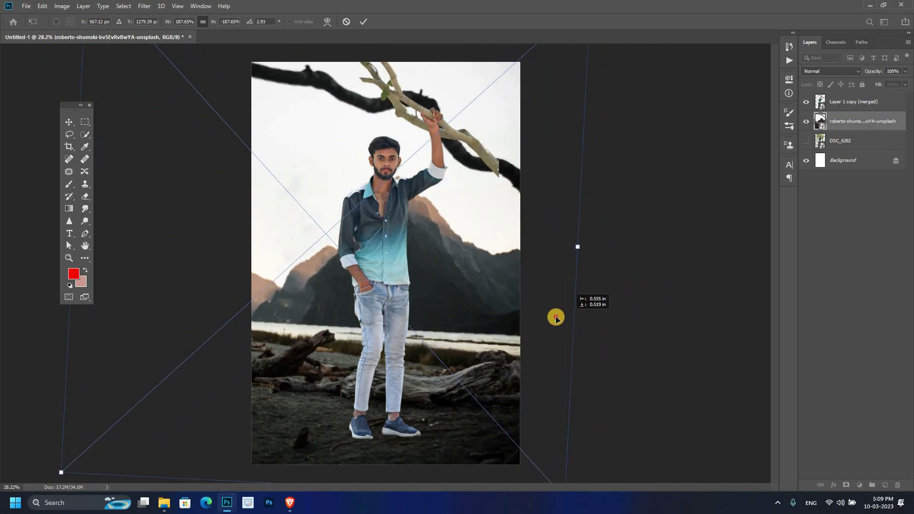
{"action": "mouse_move", "coordinate": [499, 305]}
{"action": "left_mouse_down"}
{"action": "mouse_move", "coordinate": [484, 353]}
{"action": "mouse_move", "coordinate": [509, 353]}
{"action": "mouse_move", "coordinate": [363, 295]}
{"action": "left_mouse_up"}
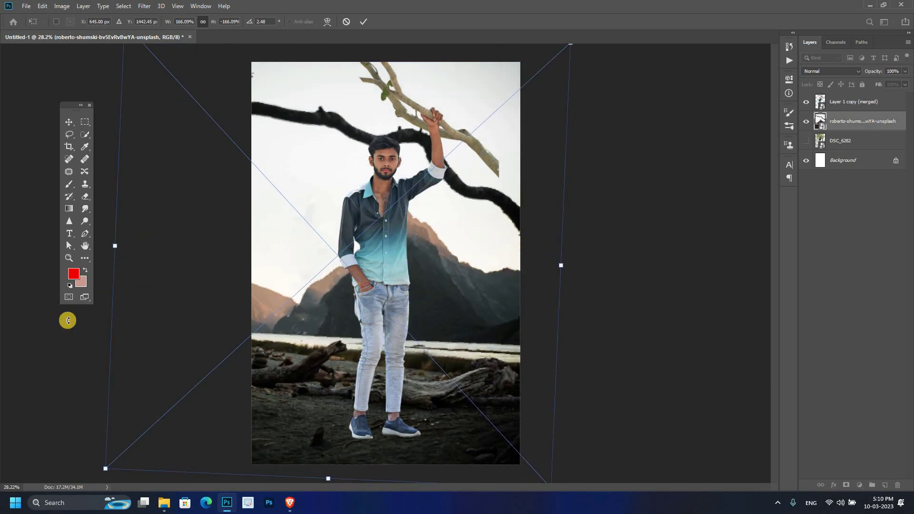
{"action": "left_click_drag", "start_coordinate": [71, 330], "coordinate": [72, 333]}
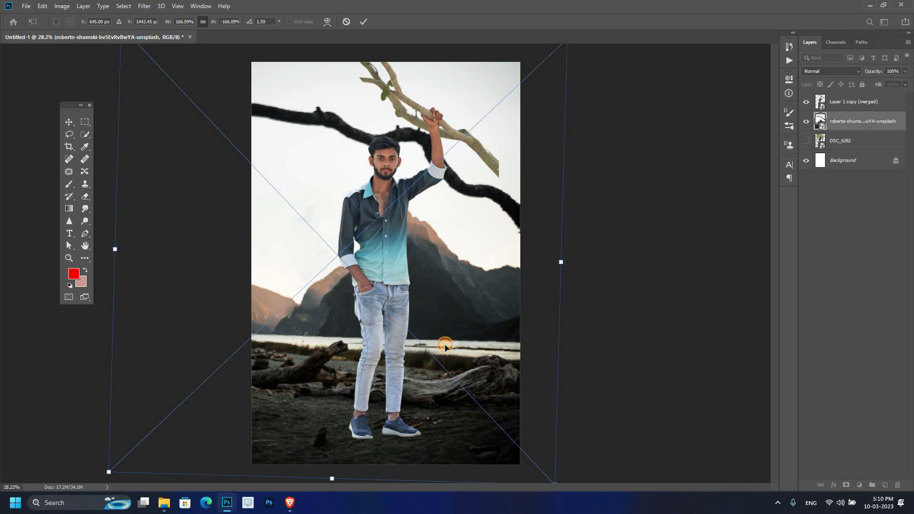
{"action": "left_click_drag", "start_coordinate": [445, 346], "coordinate": [445, 347]}
{"action": "left_click", "coordinate": [363, 20]}
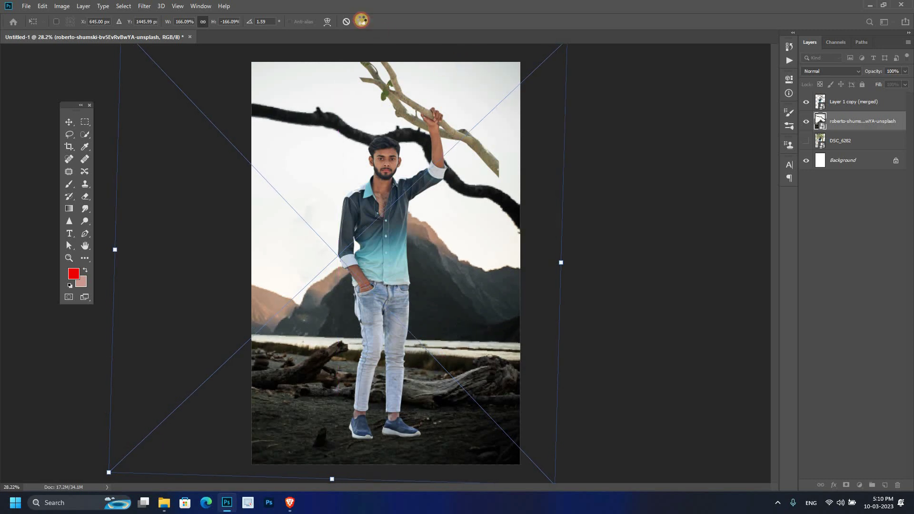
{"action": "key", "text": "z"}
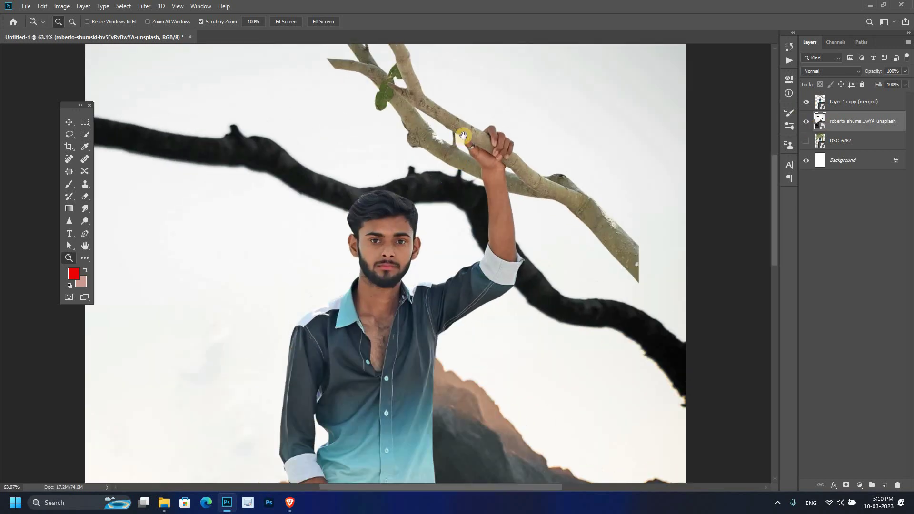
Quick-select the dark branch across the sky and copy it to a new layer
{"action": "left_click_drag", "start_coordinate": [470, 193], "coordinate": [395, 262]}
{"action": "left_click_drag", "start_coordinate": [392, 175], "coordinate": [571, 347]}
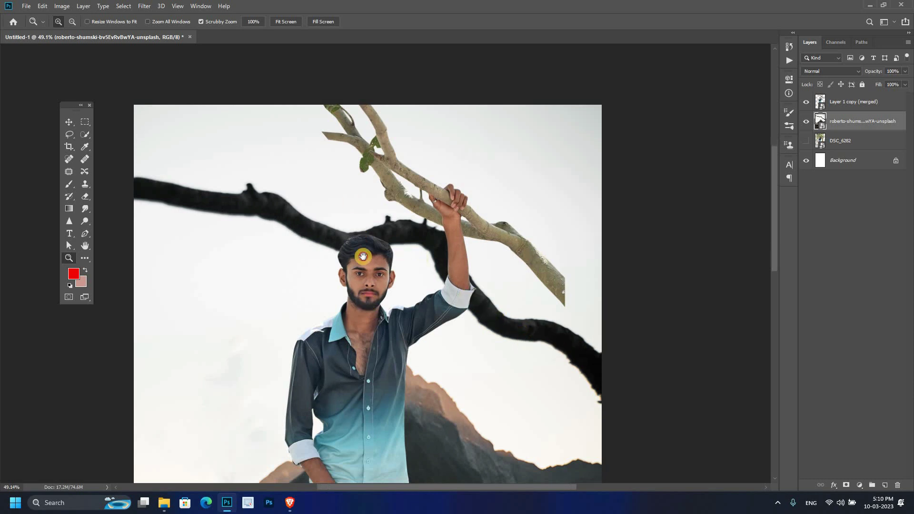
{"action": "left_click_drag", "start_coordinate": [352, 202], "coordinate": [417, 220]}
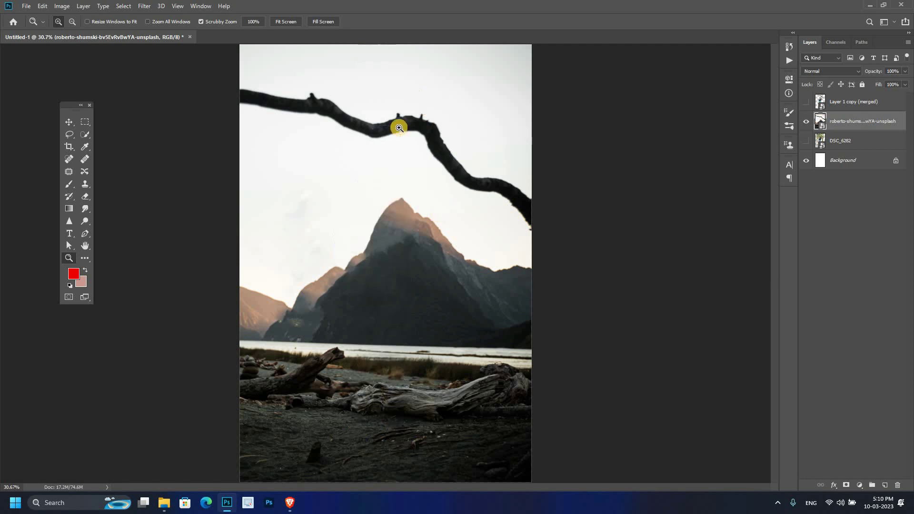
{"action": "left_click_drag", "start_coordinate": [414, 171], "coordinate": [414, 220]}
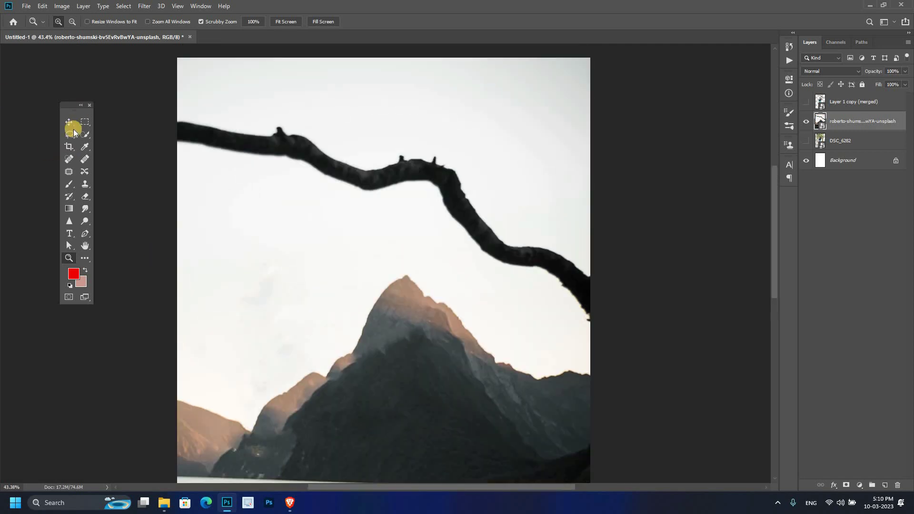
{"action": "left_click", "coordinate": [79, 138]}
{"action": "left_click_drag", "start_coordinate": [593, 305], "coordinate": [419, 171]}
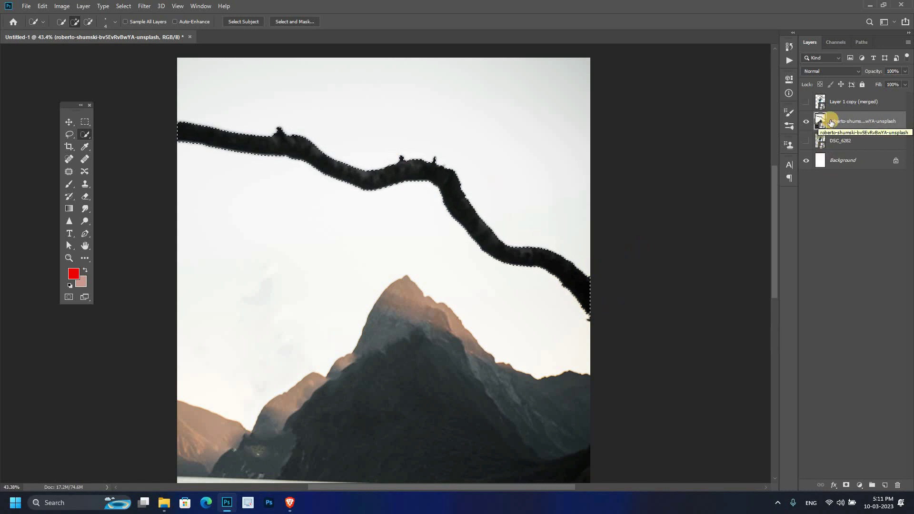
{"action": "key", "text": "ctrl+j"}
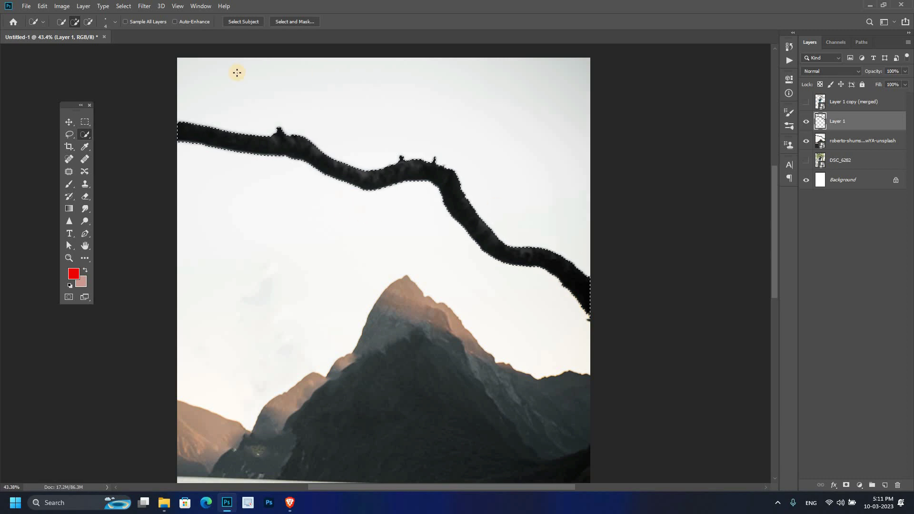
Make the mountain photo layer active and try painting on it with the Brush
{"action": "left_click", "coordinate": [836, 146]}
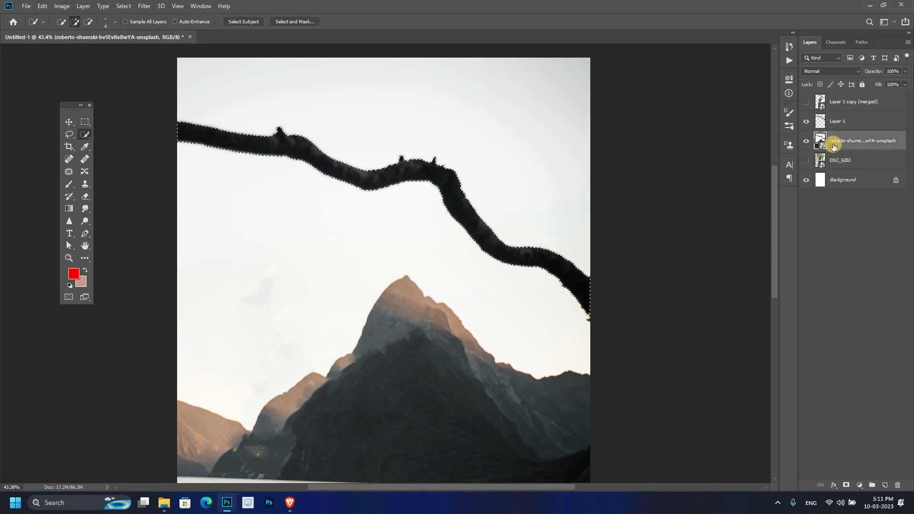
{"action": "left_click", "coordinate": [69, 184]}
{"action": "left_click", "coordinate": [464, 230]}
Expand the branch selection by 8 pixels
{"action": "key", "text": "Return"}
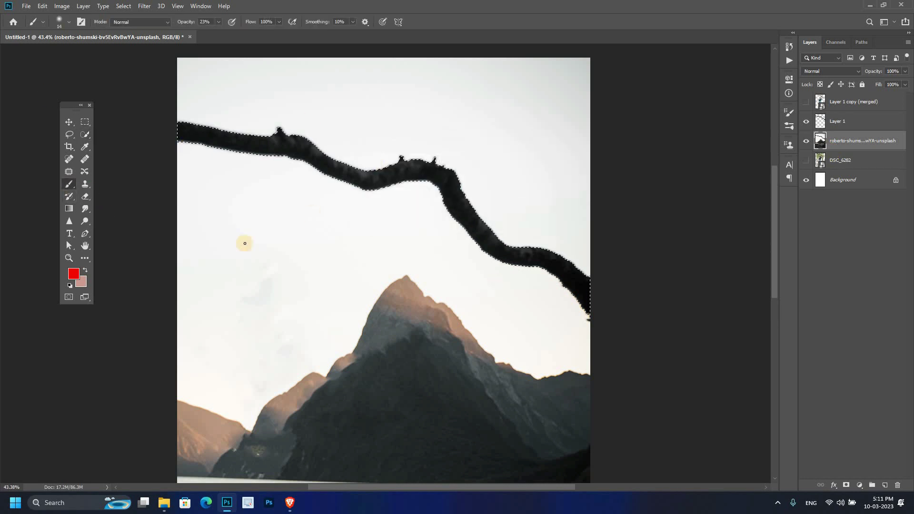
{"action": "left_click", "coordinate": [140, 8]}
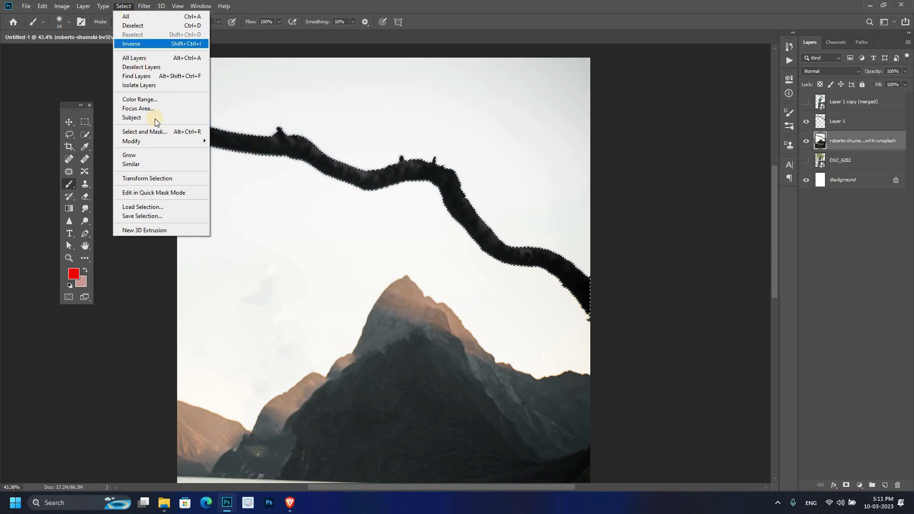
{"action": "mouse_move", "coordinate": [131, 141]}
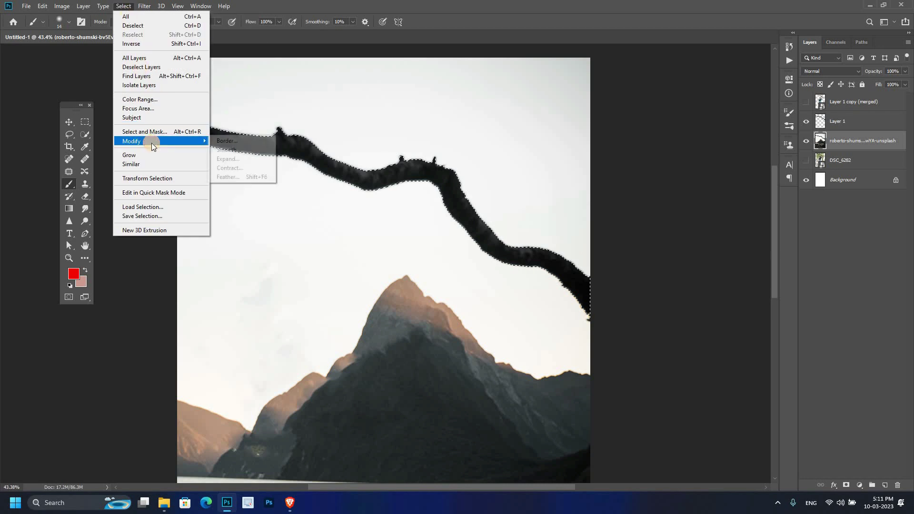
{"action": "left_click", "coordinate": [252, 163]}
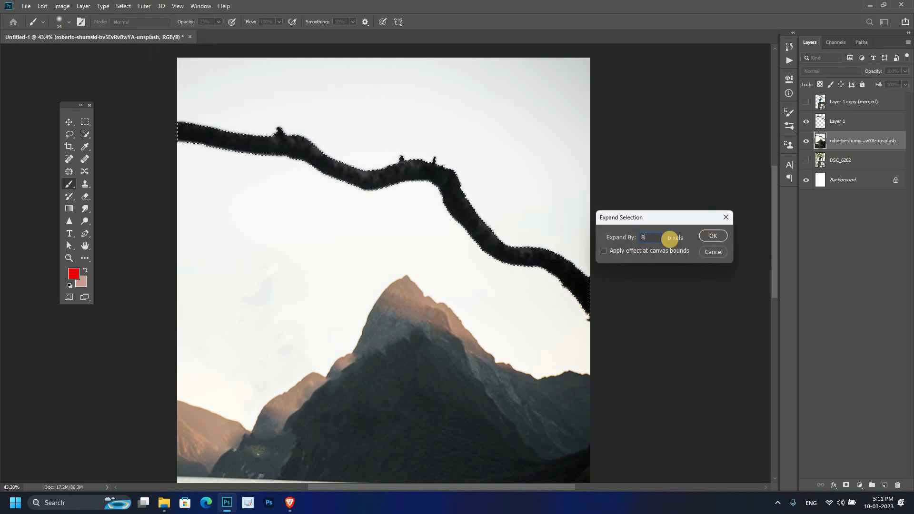
{"action": "key", "text": "Return"}
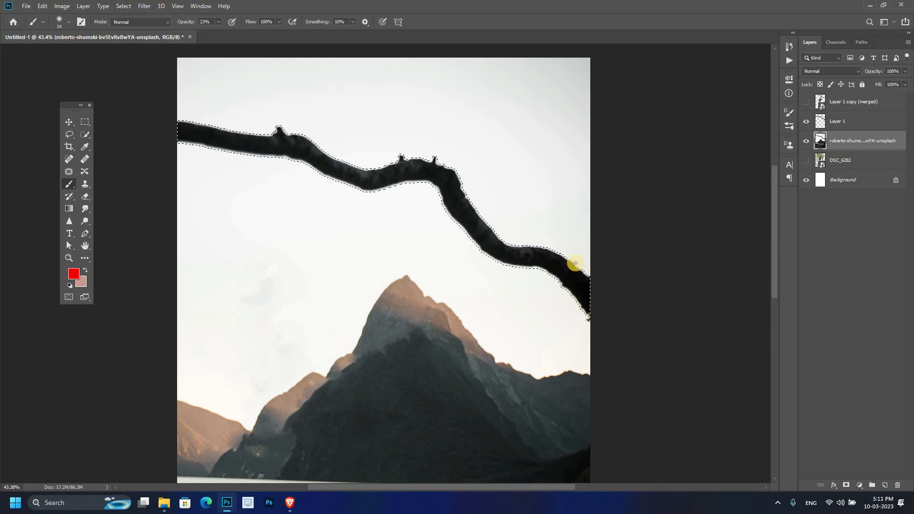
Content-Aware Fill the branch area with surrounding sky and deselect
{"action": "key", "text": "l"}
{"action": "left_click", "coordinate": [43, 5]}
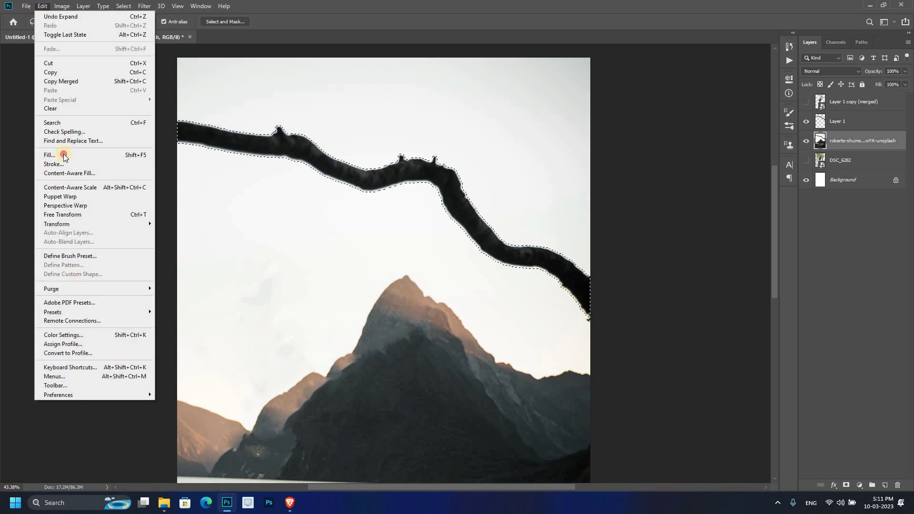
{"action": "left_click", "coordinate": [64, 156]}
{"action": "left_click", "coordinate": [621, 141]}
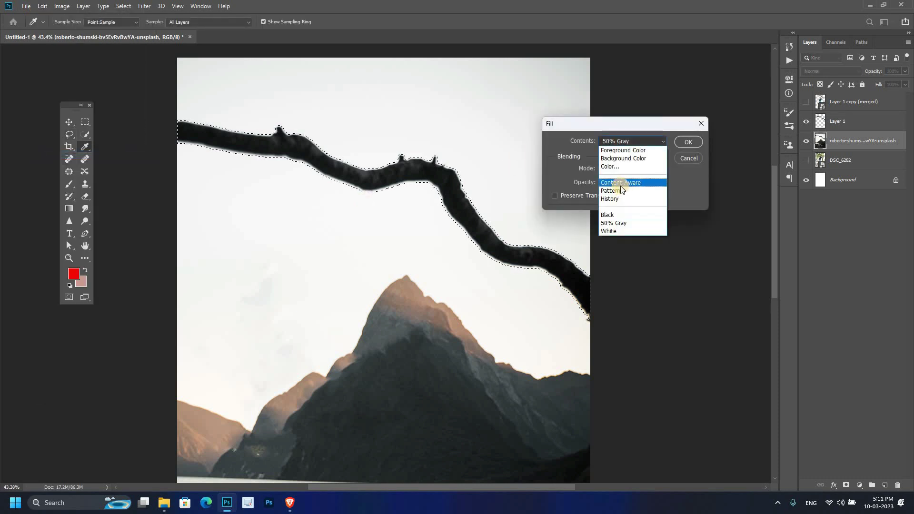
{"action": "left_click", "coordinate": [692, 155]}
{"action": "left_click", "coordinate": [688, 143]}
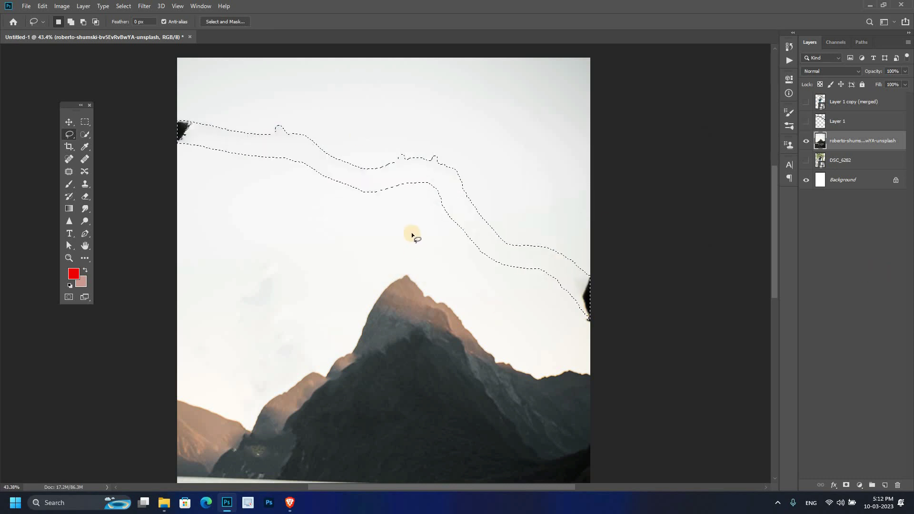
{"action": "key", "text": "ctrl+d"}
Touch up the sky with Clone Stamp and Patch tools, then zoom out
{"action": "key", "text": "s"}
{"action": "right_click", "coordinate": [434, 191]}
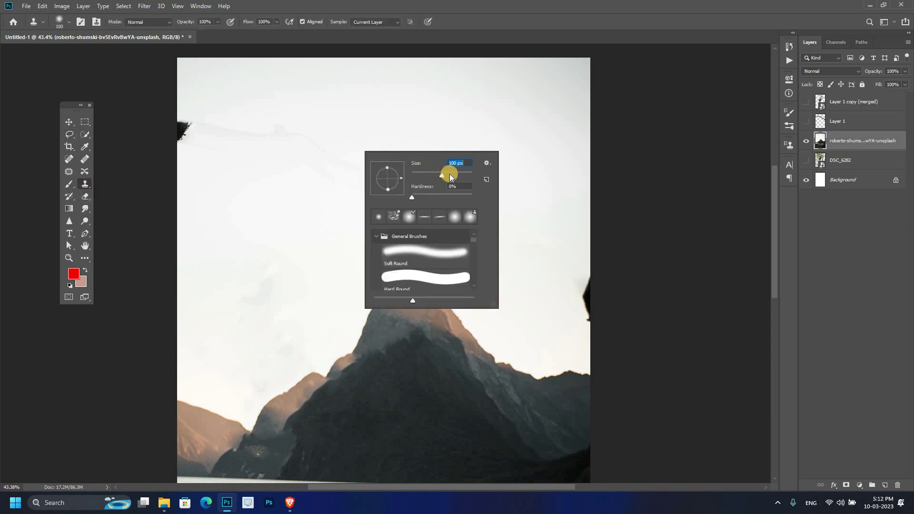
{"action": "key", "text": "Return"}
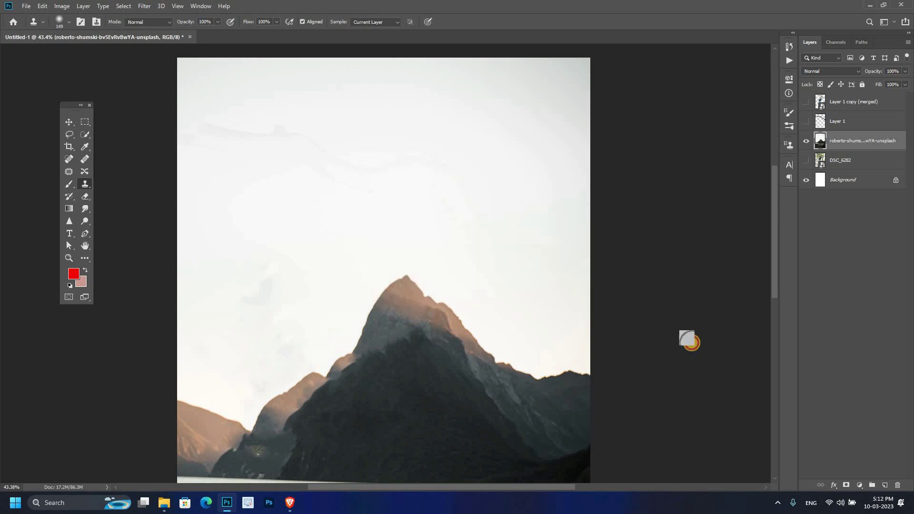
{"action": "key", "text": "j"}
{"action": "mouse_move", "coordinate": [306, 138]}
{"action": "left_mouse_down"}
{"action": "mouse_move", "coordinate": [251, 125]}
{"action": "mouse_move", "coordinate": [278, 138]}
{"action": "left_mouse_up"}
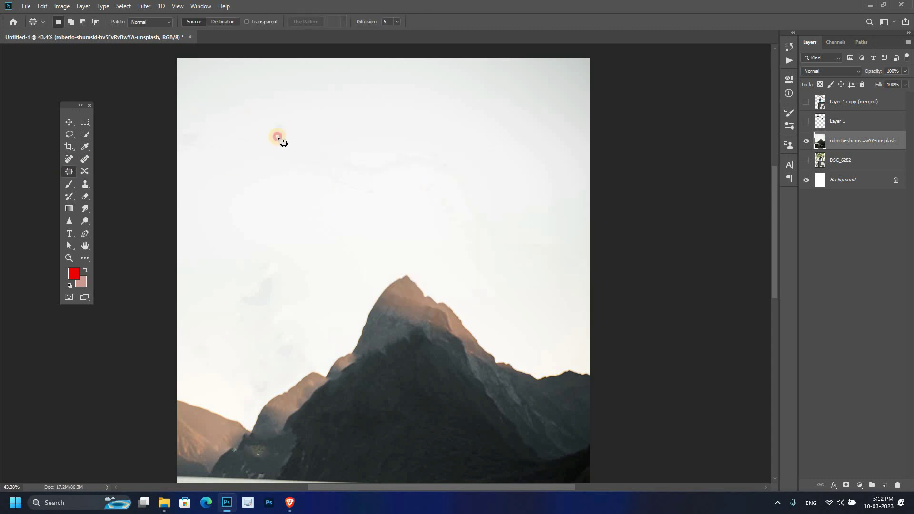
{"action": "left_click", "coordinate": [67, 258]}
{"action": "left_click_drag", "start_coordinate": [429, 329], "coordinate": [476, 329]}
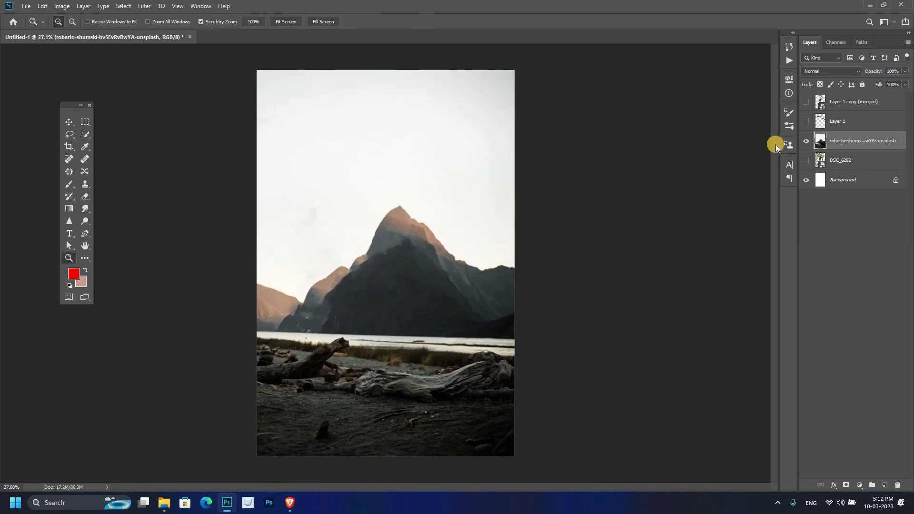
Show the merged man-and-branch layer, compare with the dark branch layer hidden, and zoom to the branch tip
{"action": "left_click", "coordinate": [806, 102]}
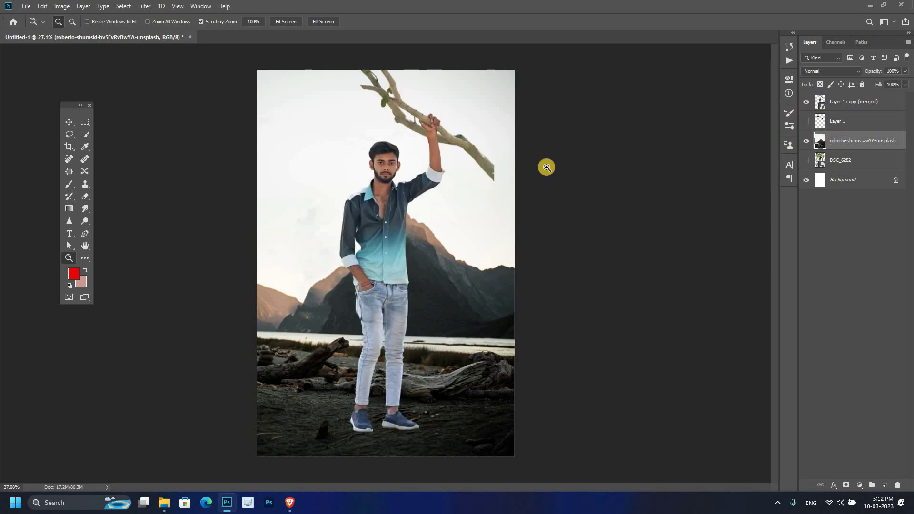
{"action": "left_click", "coordinate": [810, 122]}
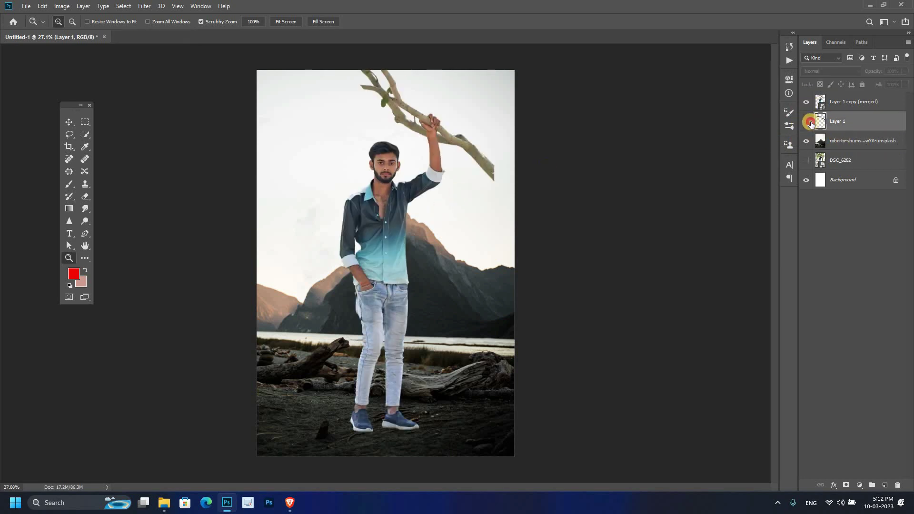
{"action": "left_click", "coordinate": [821, 122]}
{"action": "left_click", "coordinate": [809, 125]}
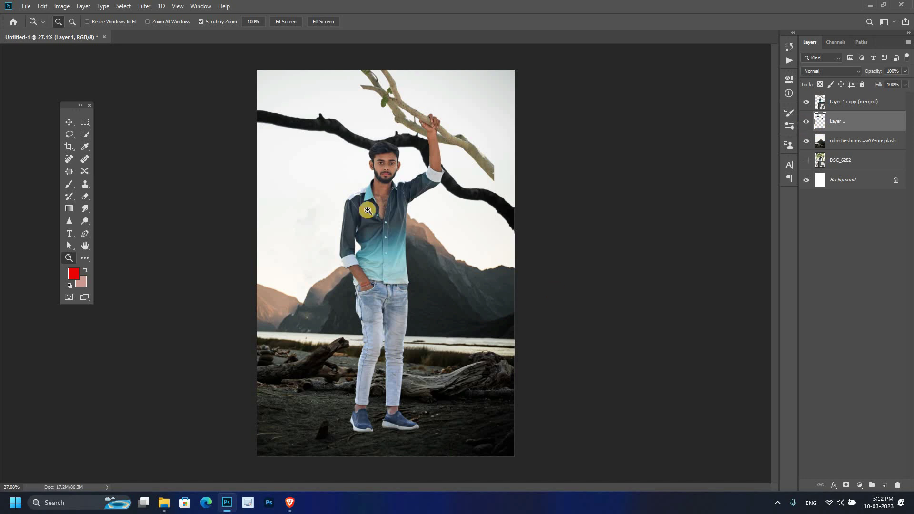
{"action": "left_click_drag", "start_coordinate": [437, 153], "coordinate": [459, 357]}
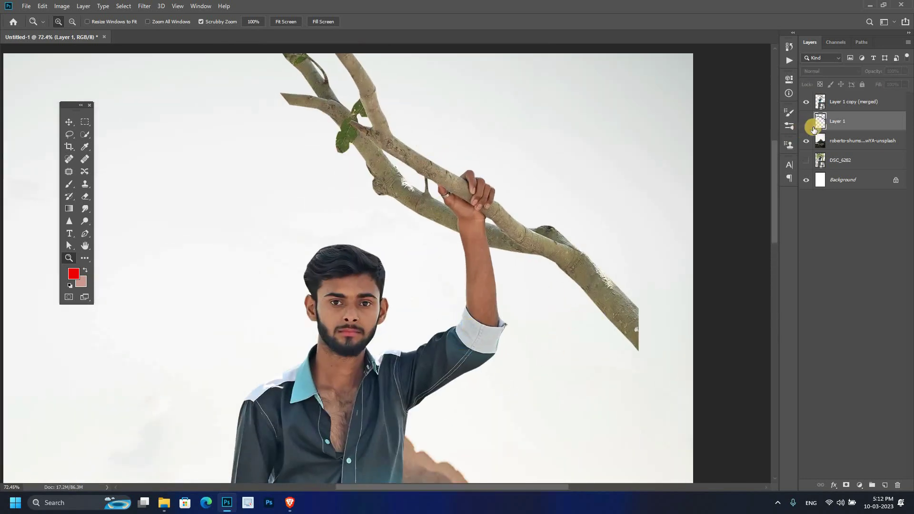
{"action": "left_click", "coordinate": [809, 123]}
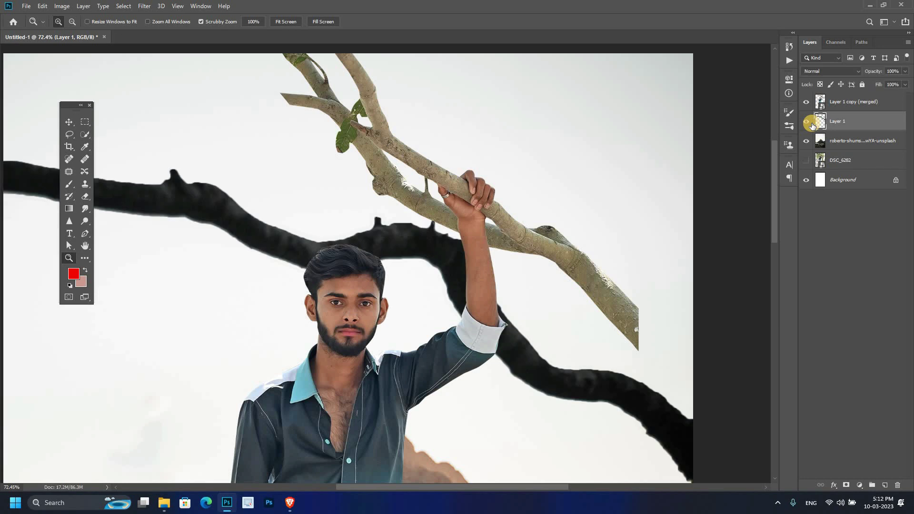
{"action": "left_click", "coordinate": [809, 125]}
{"action": "left_click", "coordinate": [587, 332]}
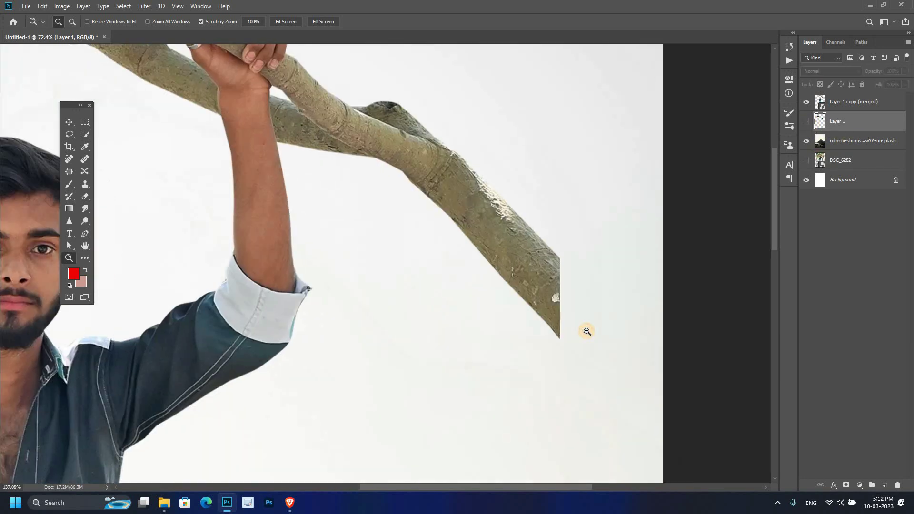
Lasso the branch tip, copy it to Layer 2, and move it down-right along the branch
{"action": "key", "text": "alt+bracketright"}
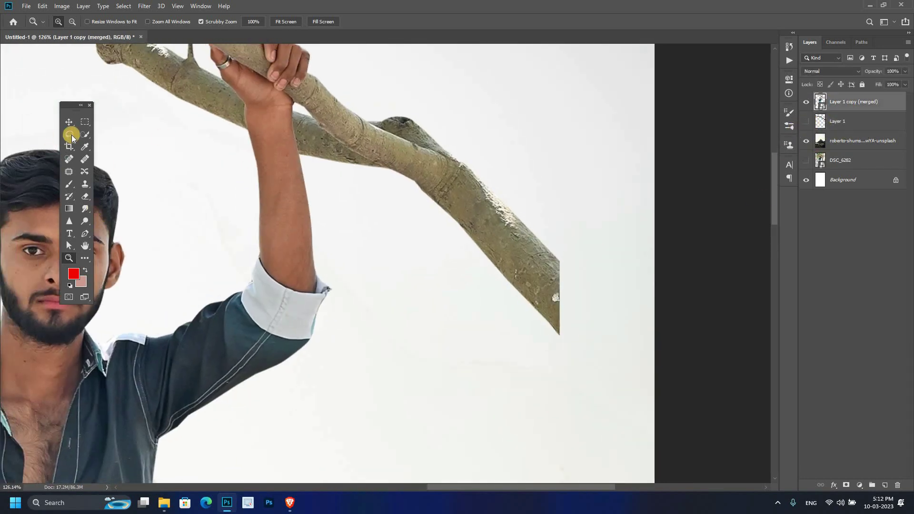
{"action": "key", "text": "l"}
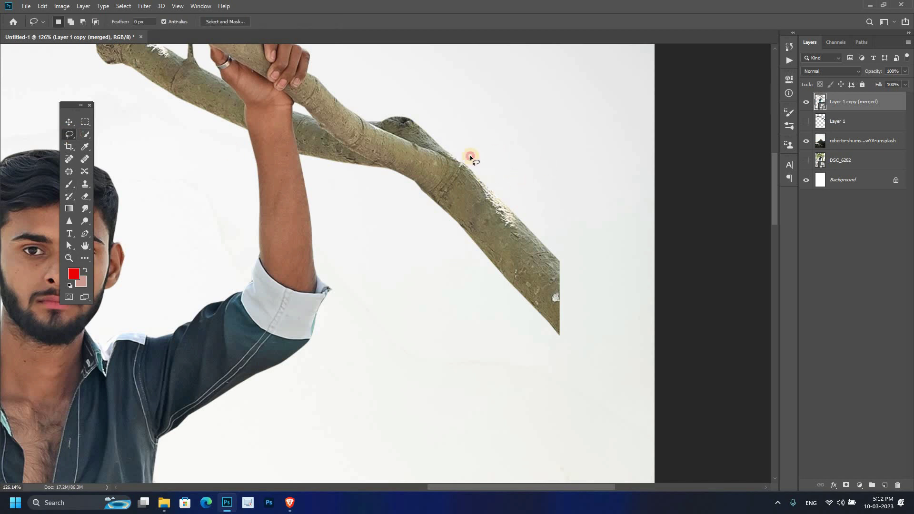
{"action": "left_click_drag", "start_coordinate": [550, 185], "coordinate": [445, 324]}
{"action": "key", "text": "ctrl+j"}
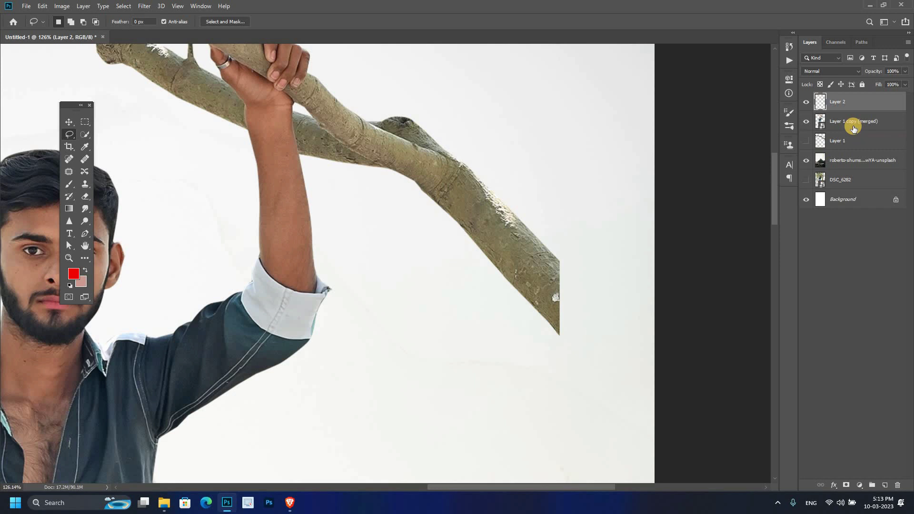
{"action": "key", "text": "ctrl+t"}
{"action": "left_click_drag", "start_coordinate": [605, 397], "coordinate": [548, 380]}
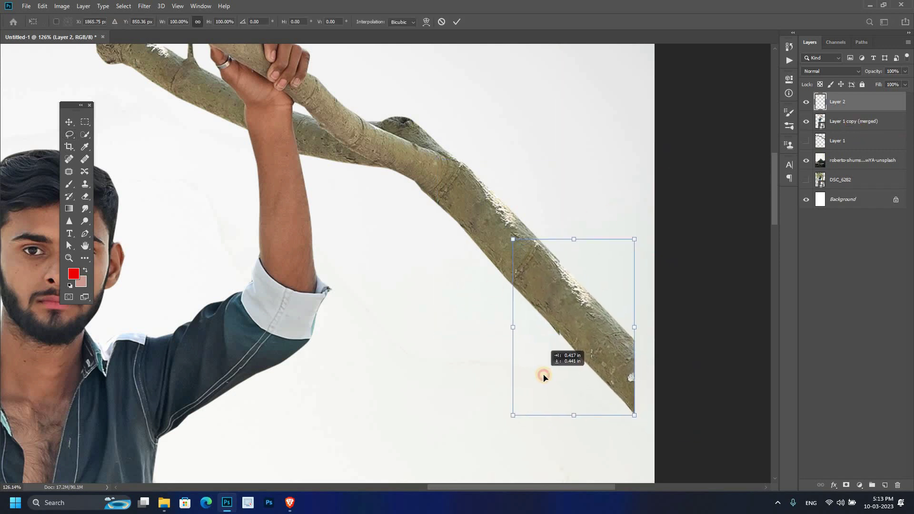
Warp the copied tip to follow the branch toward the edge and add a mask to Layer 2
{"action": "left_click", "coordinate": [426, 22]}
{"action": "left_click_drag", "start_coordinate": [552, 333], "coordinate": [652, 422]}
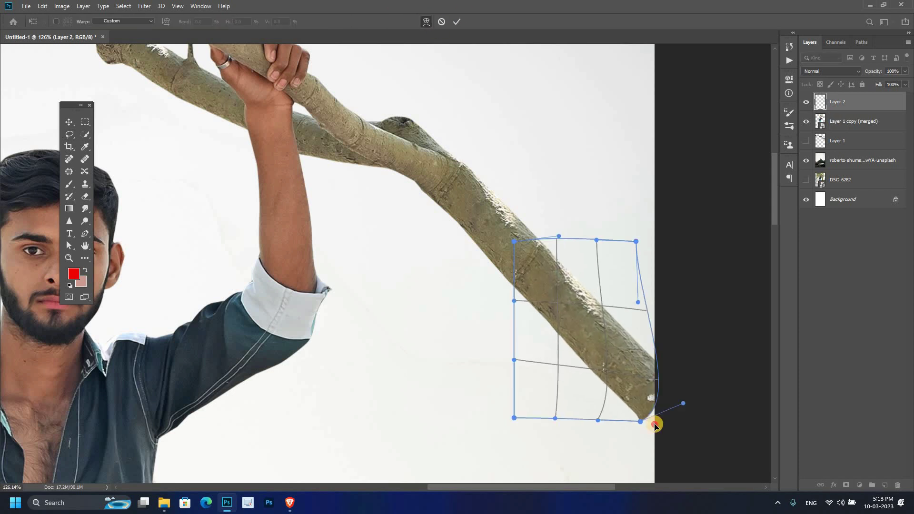
{"action": "key", "text": "Return"}
{"action": "left_click", "coordinate": [846, 484]}
{"action": "left_click", "coordinate": [69, 184]}
{"action": "right_click", "coordinate": [477, 289]}
{"action": "key", "text": "Escape"}
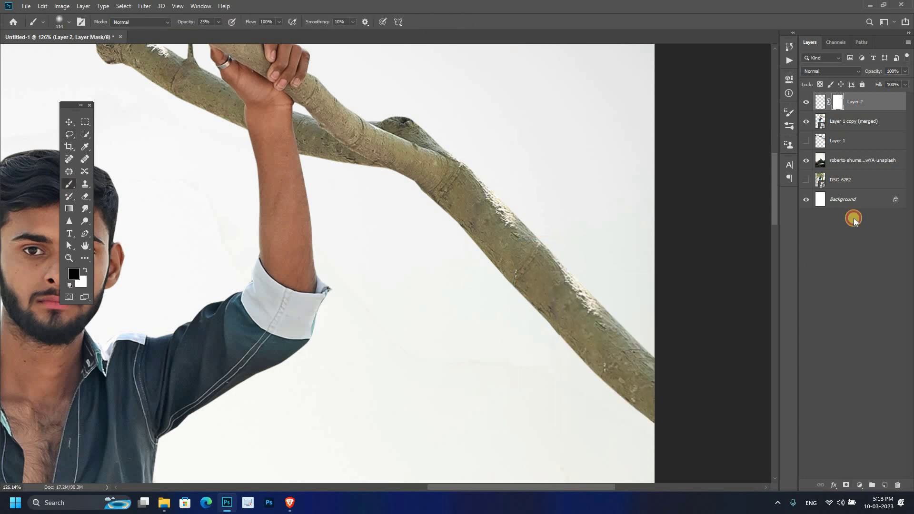
Select Layer 2 together with Layer 1 copy (merged) for merging
{"action": "right_click", "coordinate": [854, 98]}
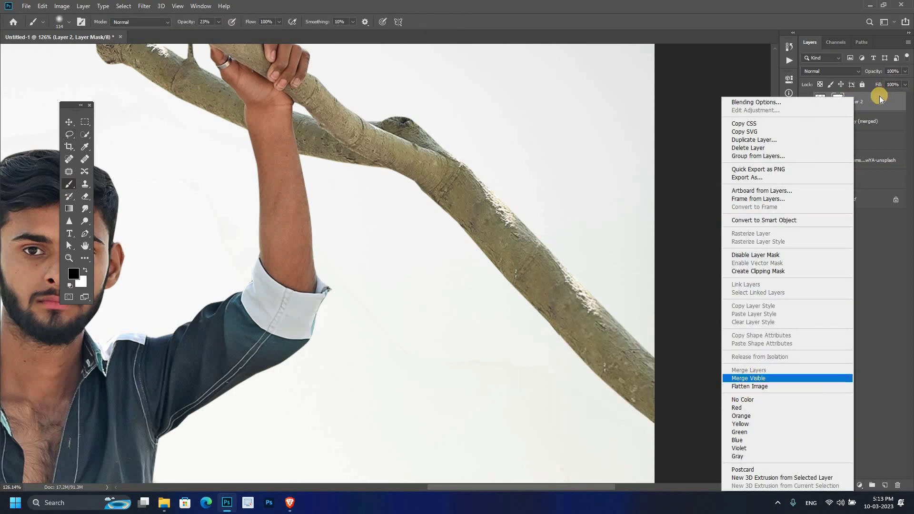
{"action": "left_click", "coordinate": [874, 109]}
{"action": "left_click", "coordinate": [870, 105]}
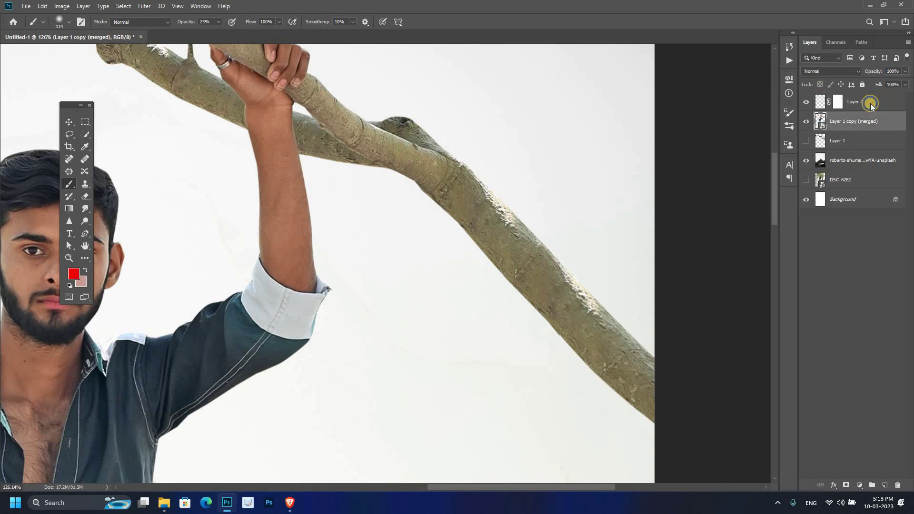
{"action": "right_click", "coordinate": [870, 98]}
Merge the branch tip into the man's layer and convert the dark branch Layer 1 to a smart object
{"action": "key", "text": "Return"}
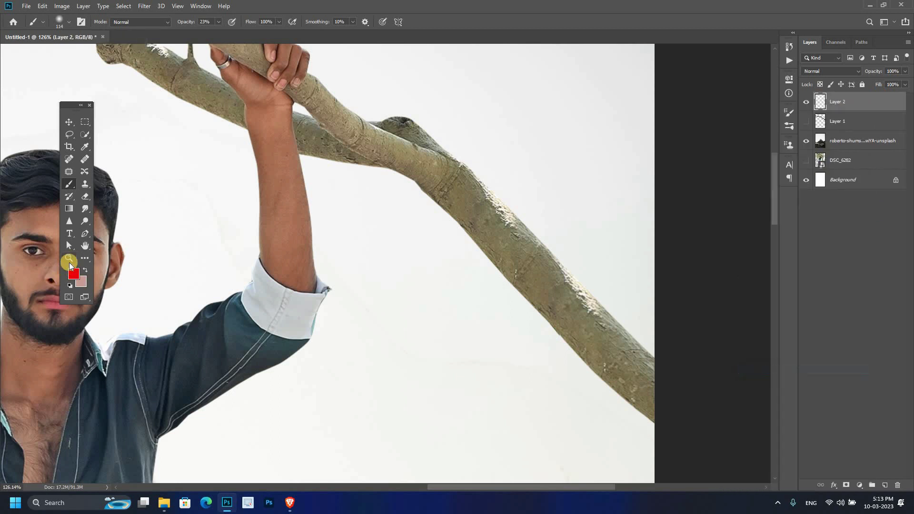
{"action": "key", "text": "z"}
{"action": "left_click_drag", "start_coordinate": [388, 272], "coordinate": [380, 279]}
{"action": "key", "text": "alt+bracketleft"}
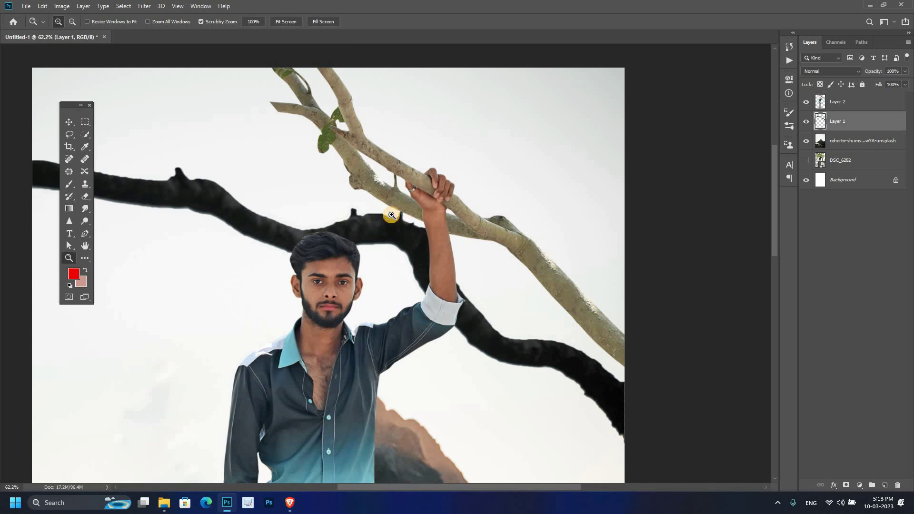
{"action": "scroll", "coordinate": [389, 211], "scroll_direction": "down", "scroll_amount": 2}
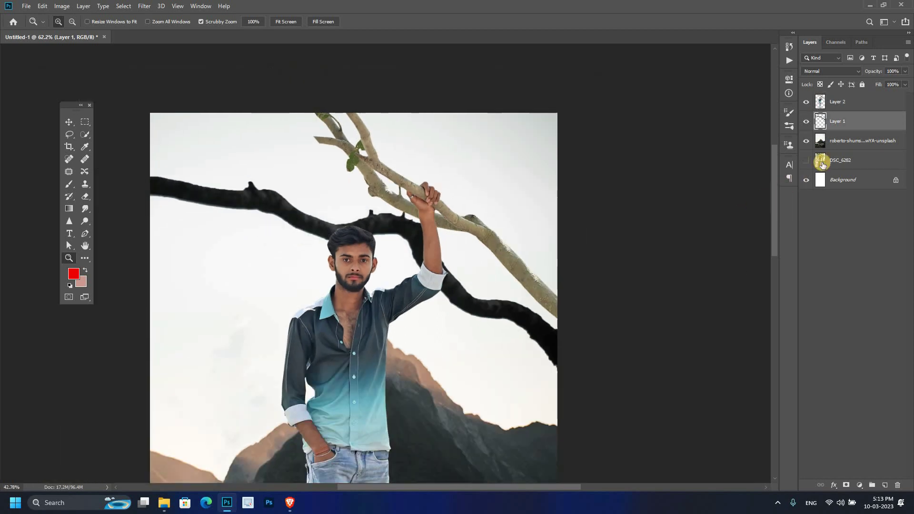
{"action": "right_click", "coordinate": [855, 122]}
{"action": "key", "text": "Return"}
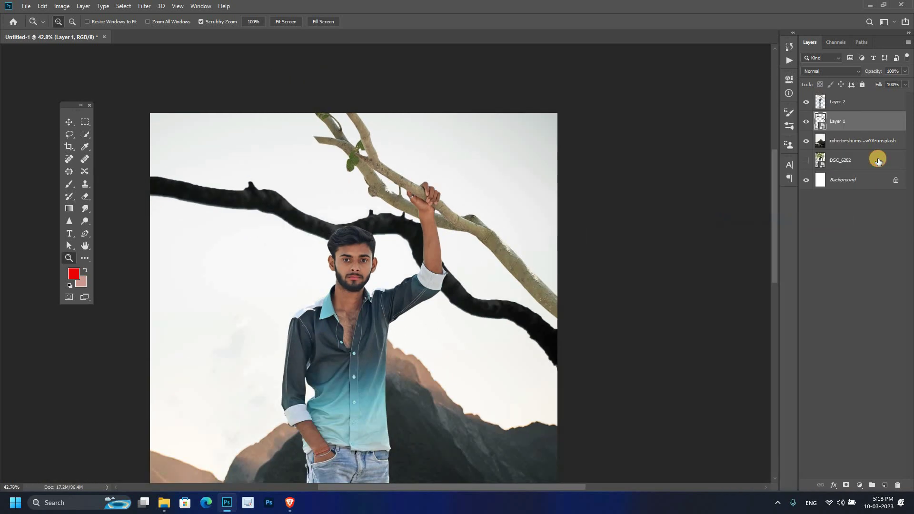
Try scaling the dark branch to about 77% and tilting it, then show Layer 1 and select Layer 2
{"action": "key", "text": "ctrl+t"}
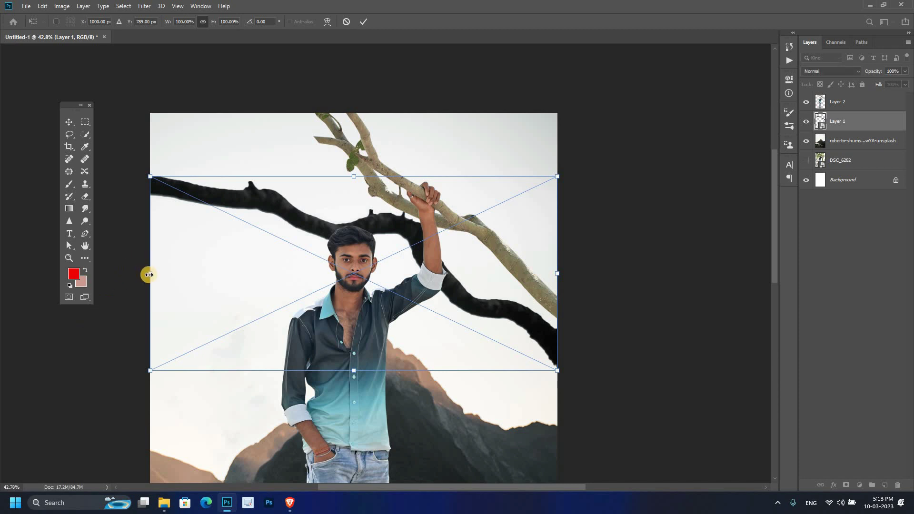
{"action": "left_click_drag", "start_coordinate": [150, 274], "coordinate": [244, 272]}
{"action": "left_click_drag", "start_coordinate": [464, 252], "coordinate": [544, 164]}
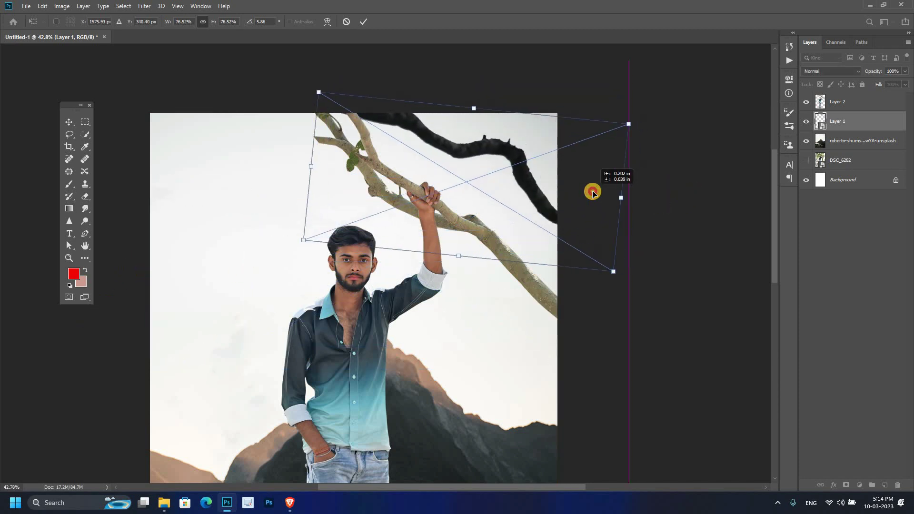
{"action": "key", "text": "Escape"}
{"action": "key", "text": "z"}
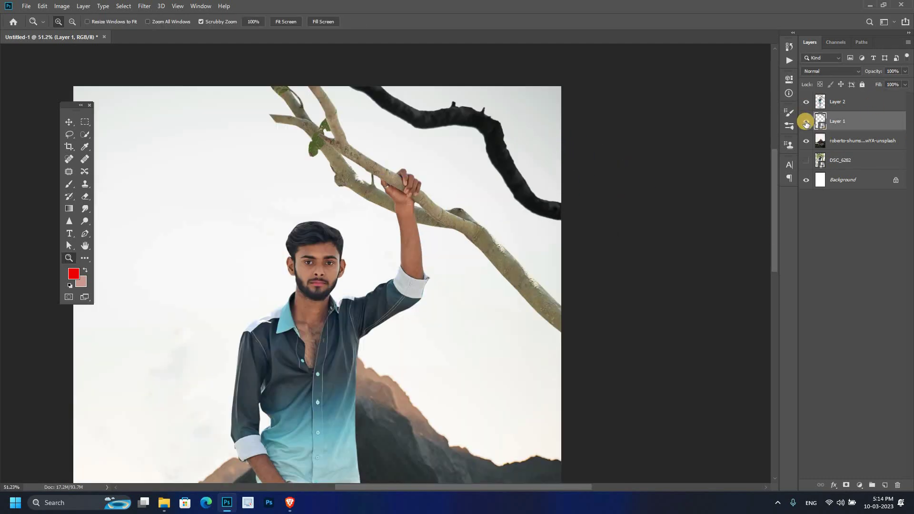
{"action": "left_click", "coordinate": [806, 124]}
{"action": "left_click", "coordinate": [823, 111]}
{"action": "left_click_drag", "start_coordinate": [432, 212], "coordinate": [442, 212]}
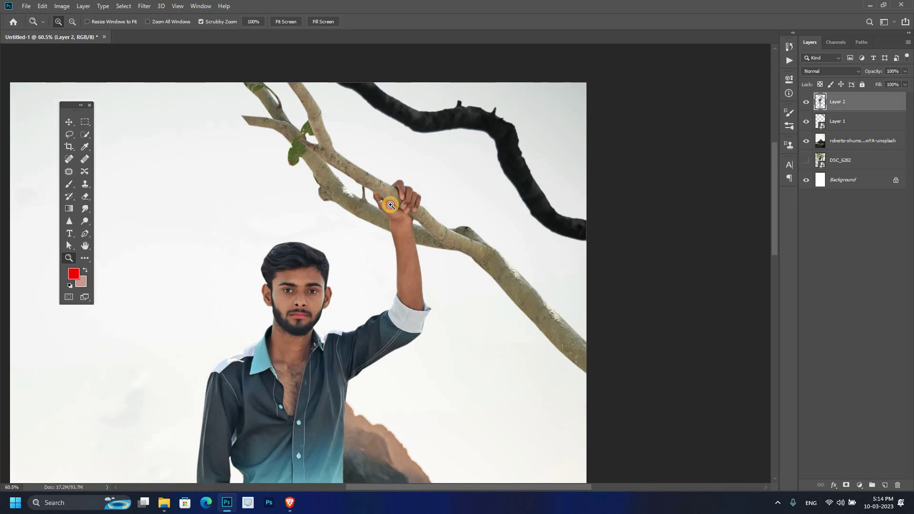
Copy the right pale branch to a new layer and puppet-warp its end up and right
{"action": "left_click", "coordinate": [69, 135]}
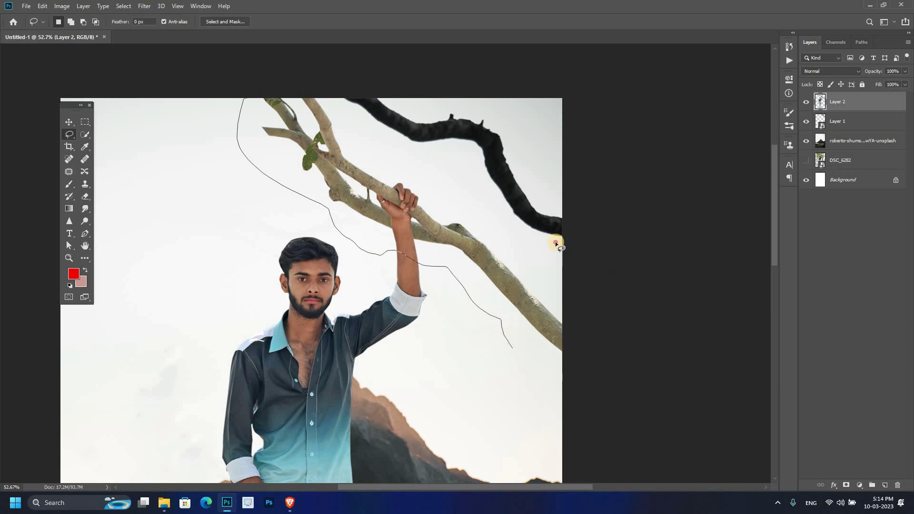
{"action": "left_click_drag", "start_coordinate": [521, 358], "coordinate": [359, 92]}
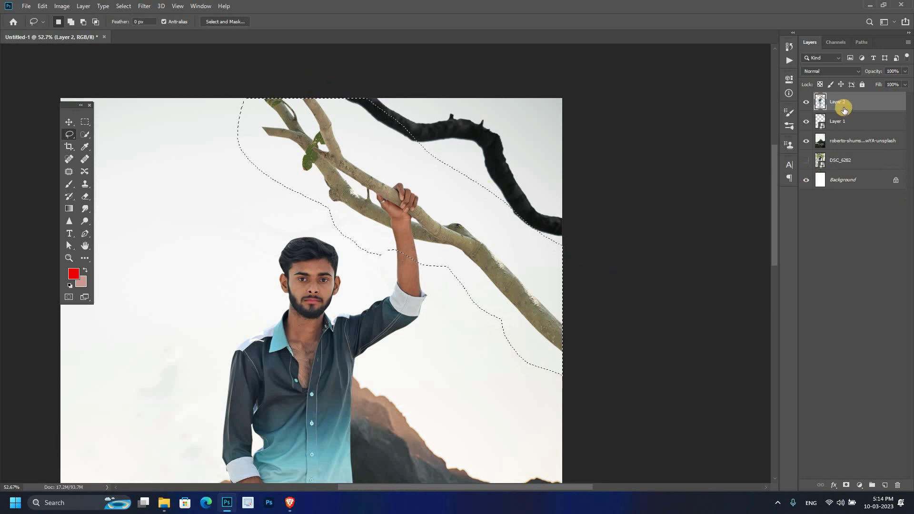
{"action": "key", "text": "ctrl+j"}
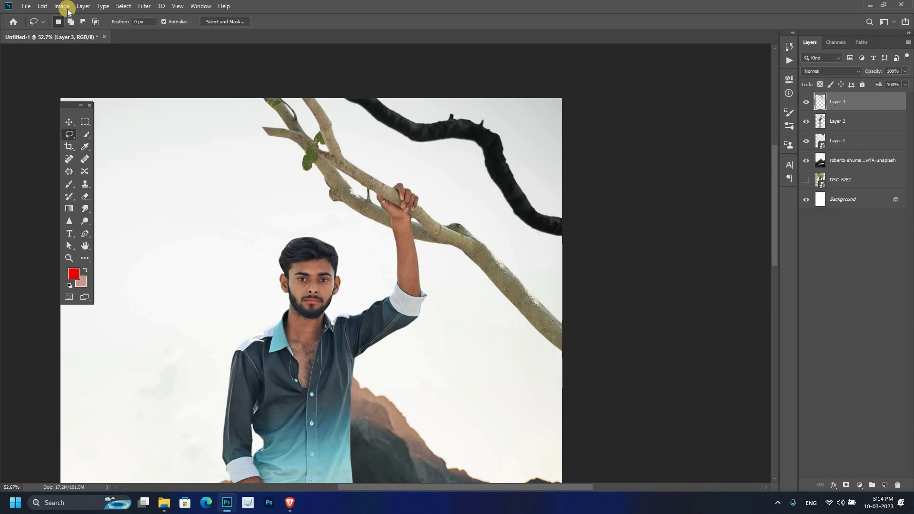
{"action": "left_click", "coordinate": [43, 6]}
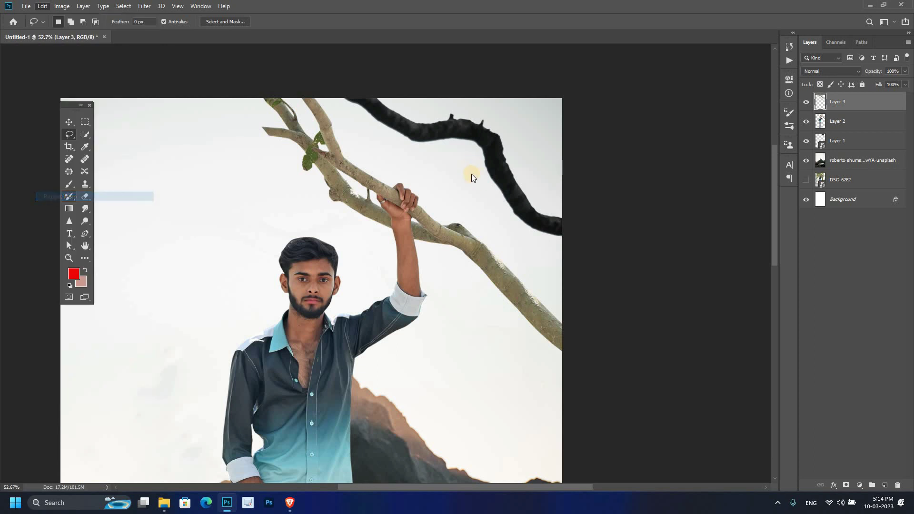
{"action": "left_click", "coordinate": [401, 200]}
{"action": "left_click", "coordinate": [401, 206]}
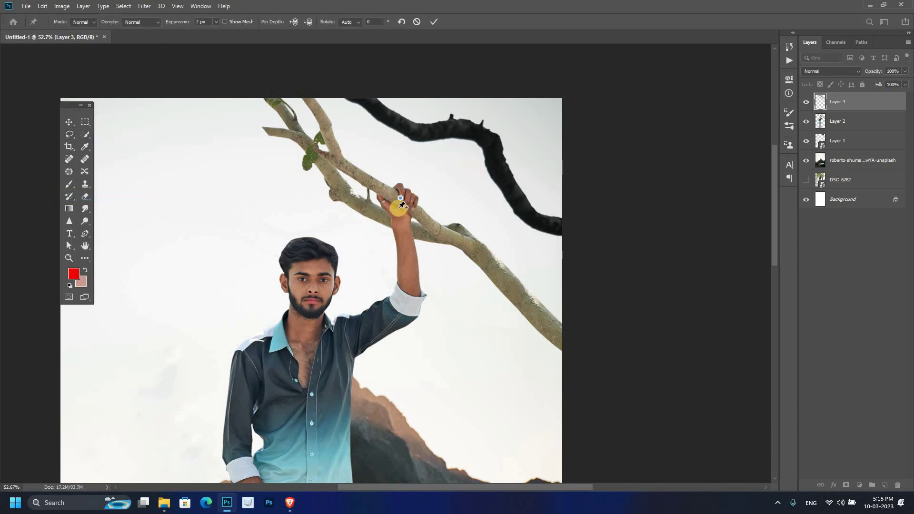
{"action": "left_click", "coordinate": [378, 195]}
{"action": "left_click_drag", "start_coordinate": [554, 334], "coordinate": [575, 258]}
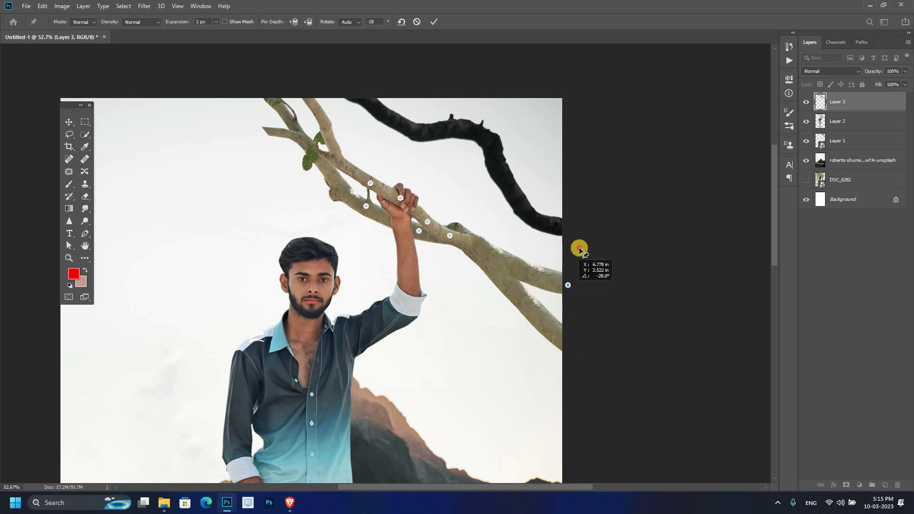
{"action": "left_click", "coordinate": [450, 233]}
{"action": "left_click_drag", "start_coordinate": [453, 240], "coordinate": [568, 214]}
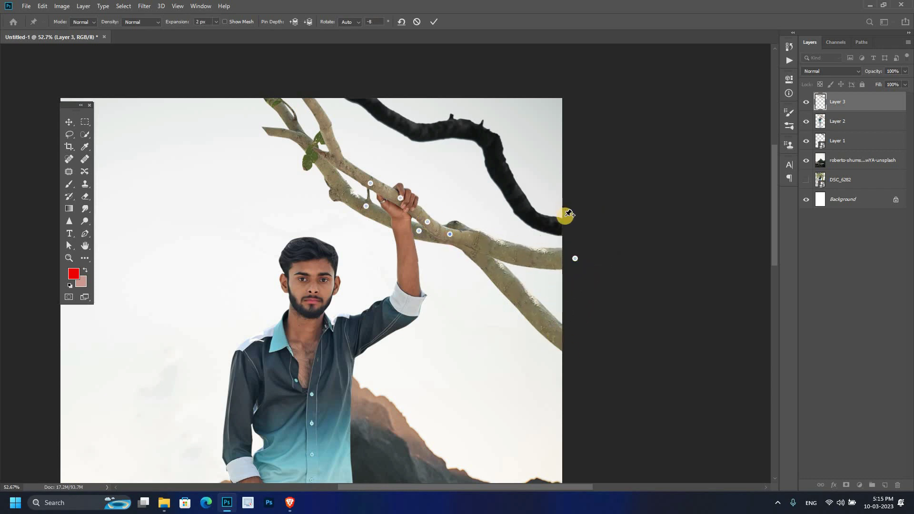
{"action": "left_click", "coordinate": [434, 21]}
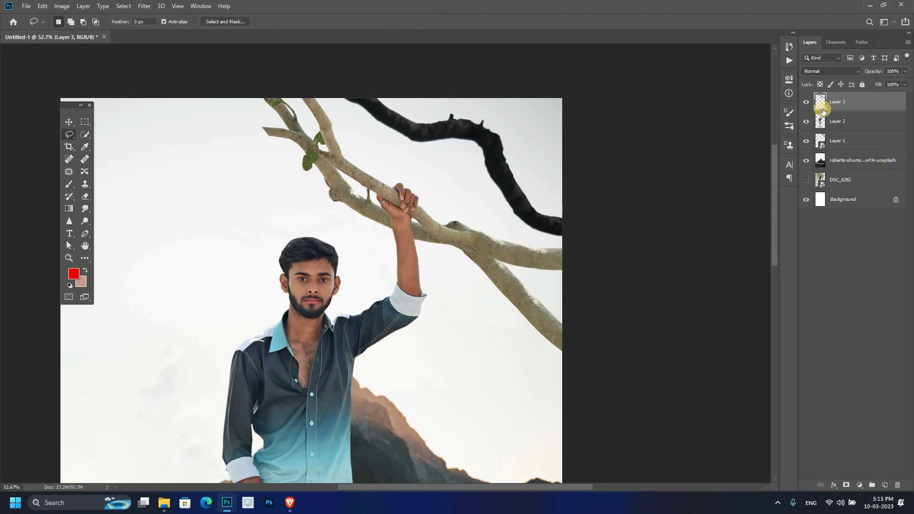
Mask Layer 2 and paint out the old lower right branch in black
{"action": "left_click", "coordinate": [833, 125]}
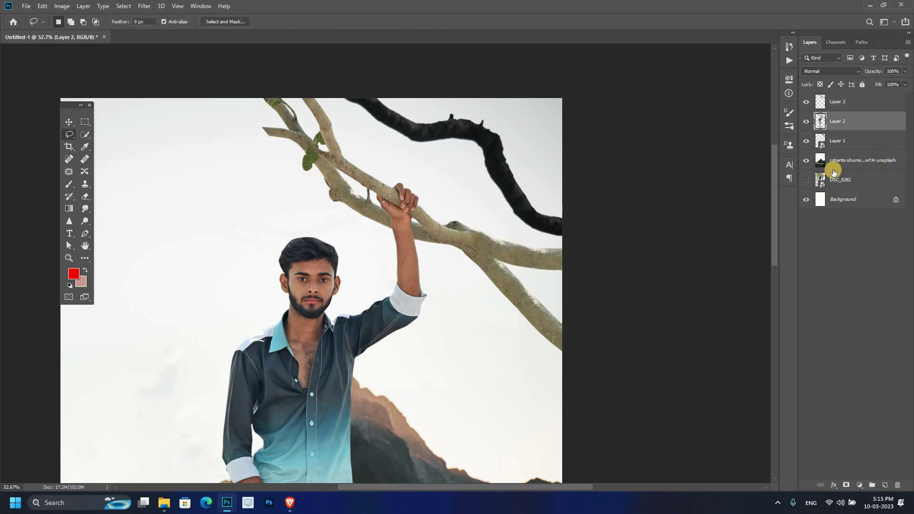
{"action": "left_click", "coordinate": [845, 486]}
{"action": "key", "text": "b"}
{"action": "key", "text": "d"}
{"action": "left_click_drag", "start_coordinate": [480, 262], "coordinate": [559, 350]}
{"action": "right_click", "coordinate": [509, 266]}
{"action": "key", "text": "Escape"}
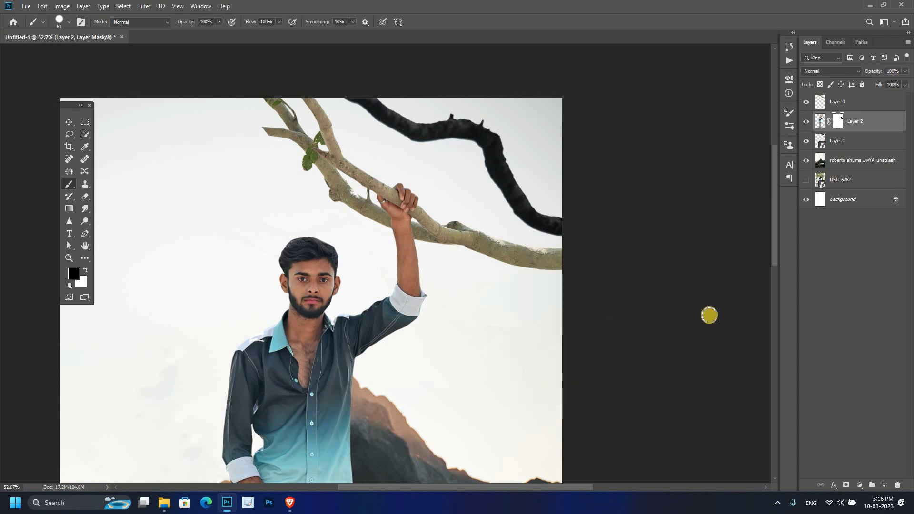
Merge Layer 2 and Layer 3 into one branch layer
{"action": "left_click", "coordinate": [806, 101]}
{"action": "left_click", "coordinate": [856, 101], "text": "ctrl"}
{"action": "right_click", "coordinate": [857, 102]}
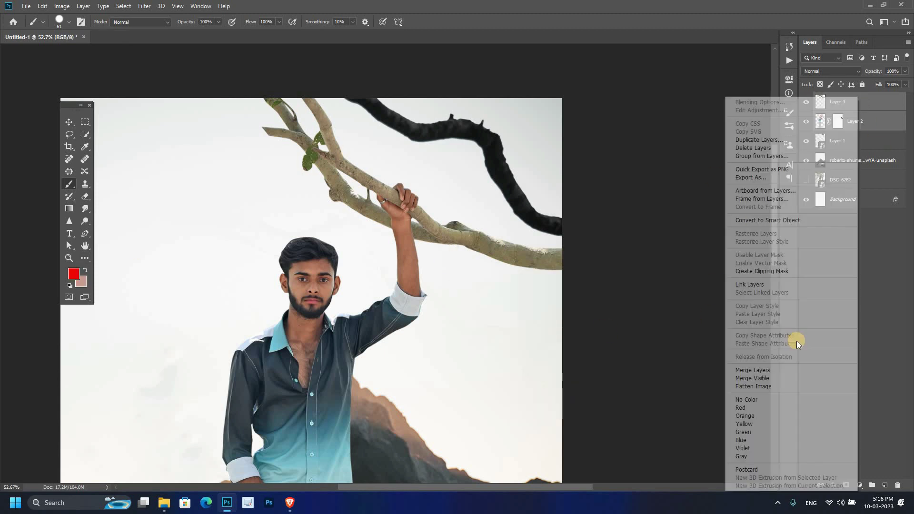
{"action": "left_click", "coordinate": [777, 371]}
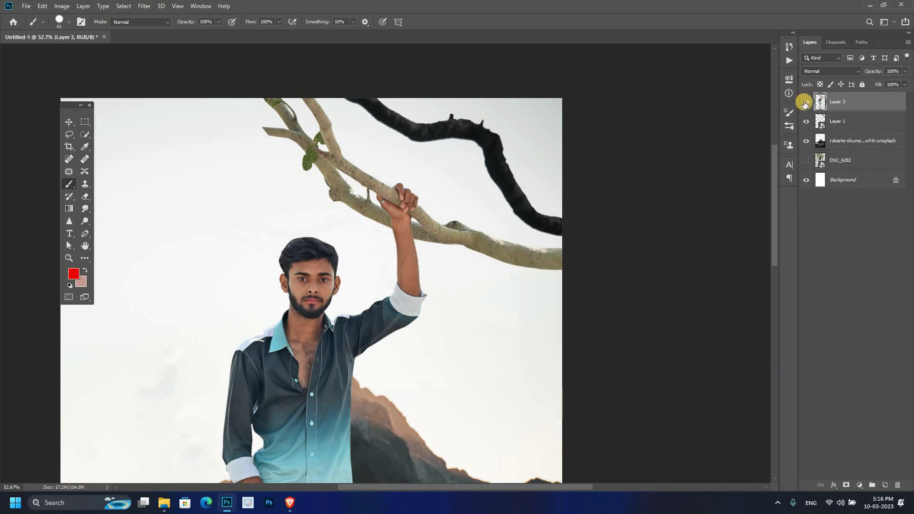
{"action": "key", "text": "z"}
{"action": "left_click_drag", "start_coordinate": [398, 209], "coordinate": [476, 210]}
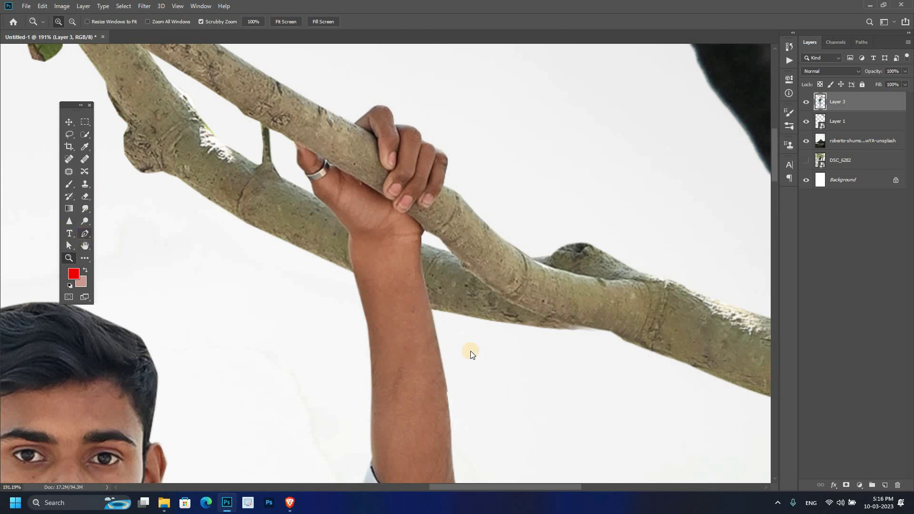
Trace a Pen path around the pale branches, skirting the fingers, thumb and wrist
{"action": "left_click", "coordinate": [433, 312]}
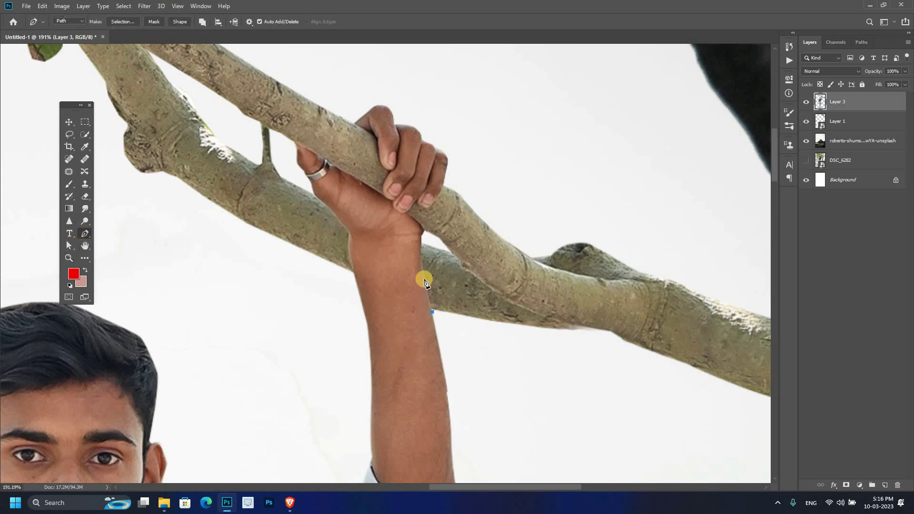
{"action": "left_click", "coordinate": [422, 242]}
{"action": "scroll", "coordinate": [428, 322], "scroll_direction": "up", "scroll_amount": 3}
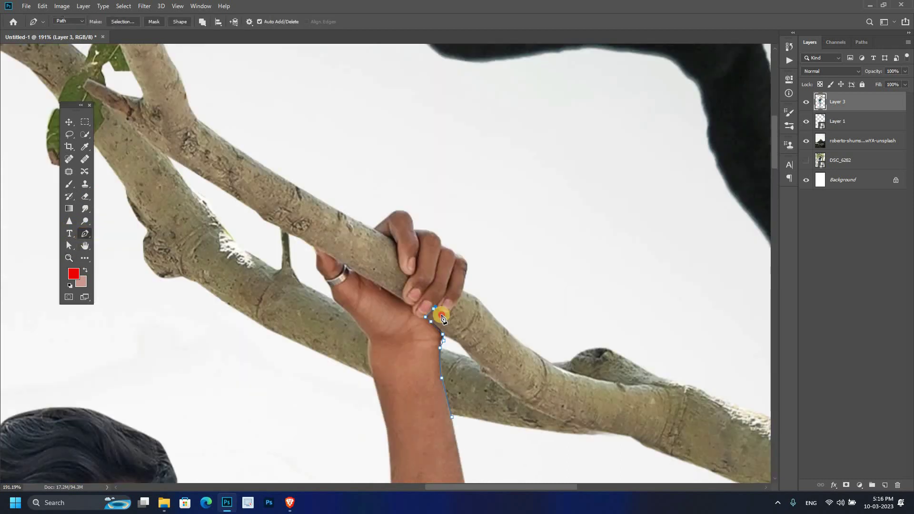
{"action": "left_click", "coordinate": [453, 308]}
{"action": "left_click", "coordinate": [461, 296]}
{"action": "left_click", "coordinate": [477, 258]}
{"action": "left_click", "coordinate": [438, 210]}
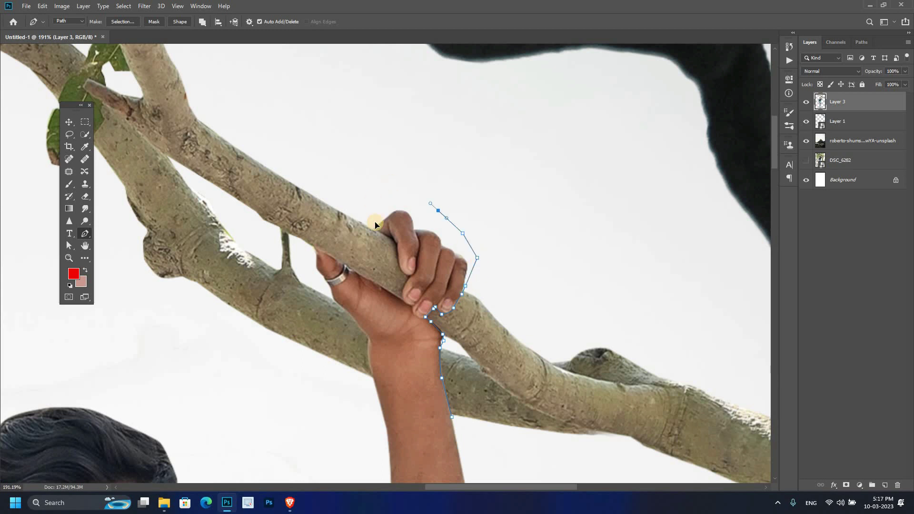
{"action": "left_click", "coordinate": [396, 184]}
{"action": "left_click", "coordinate": [374, 228]}
{"action": "left_click", "coordinate": [399, 259]}
{"action": "left_click", "coordinate": [403, 300]}
{"action": "left_click", "coordinate": [355, 272]}
{"action": "left_click", "coordinate": [314, 249]}
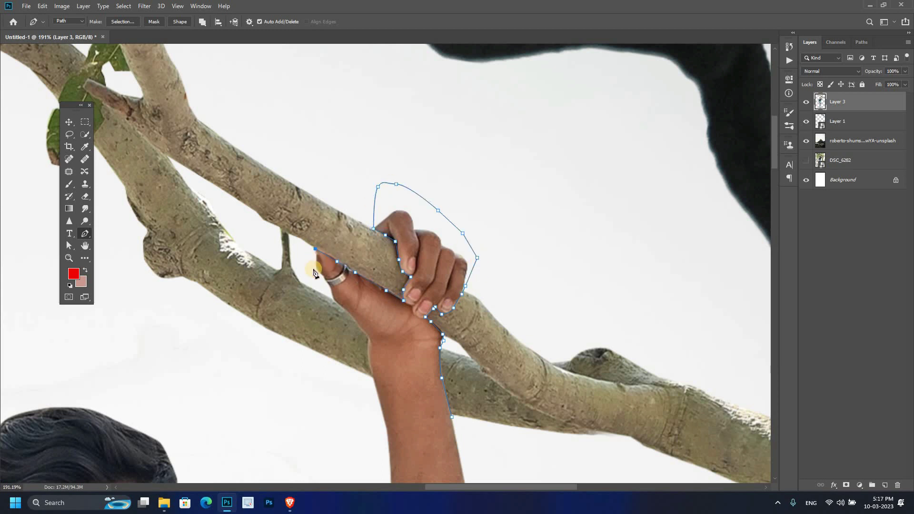
{"action": "left_click", "coordinate": [335, 300]}
{"action": "left_click", "coordinate": [354, 318]}
{"action": "left_click_drag", "start_coordinate": [376, 384], "coordinate": [426, 220]}
{"action": "left_click_drag", "start_coordinate": [392, 345], "coordinate": [402, 438]}
{"action": "scroll", "coordinate": [403, 439], "scroll_direction": "down", "scroll_amount": 3}
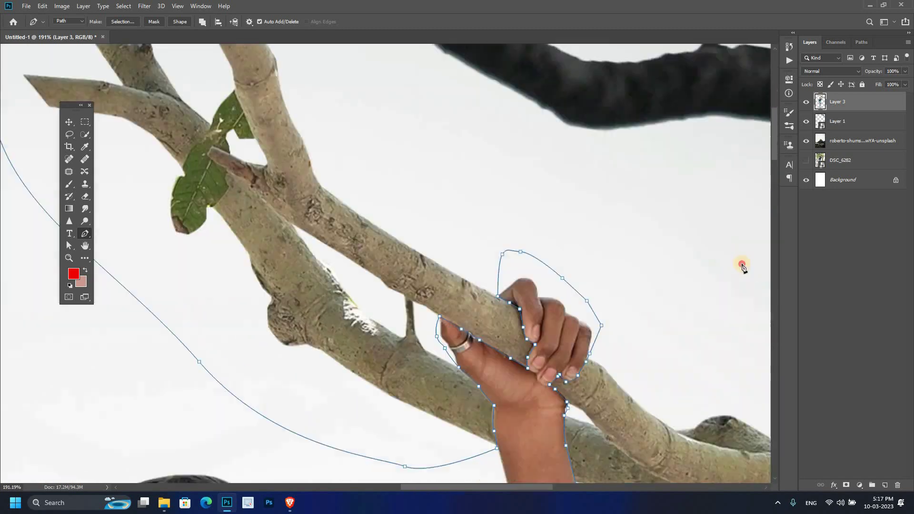
{"action": "left_click", "coordinate": [645, 259]}
{"action": "left_click", "coordinate": [580, 200]}
{"action": "left_click", "coordinate": [547, 429]}
{"action": "scroll", "coordinate": [356, 210], "scroll_direction": "down", "scroll_amount": 3}
Turn the path into a selection and copy the branches onto Layer 4
{"action": "right_click", "coordinate": [356, 209]}
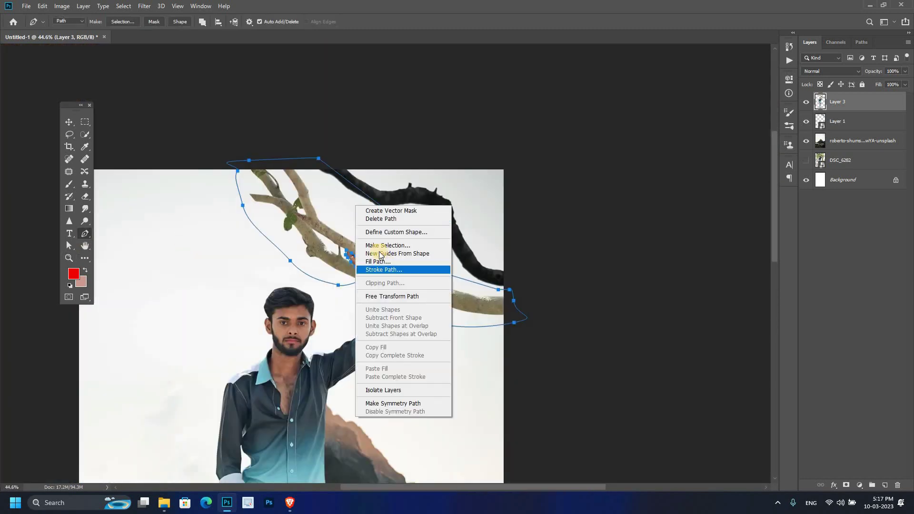
{"action": "left_click", "coordinate": [407, 251]}
{"action": "left_click", "coordinate": [487, 122]}
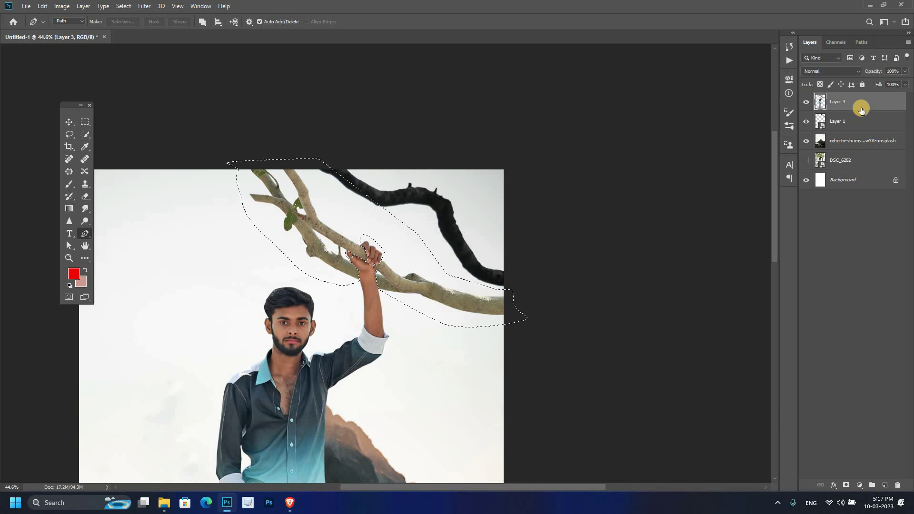
{"action": "key", "text": "ctrl+j"}
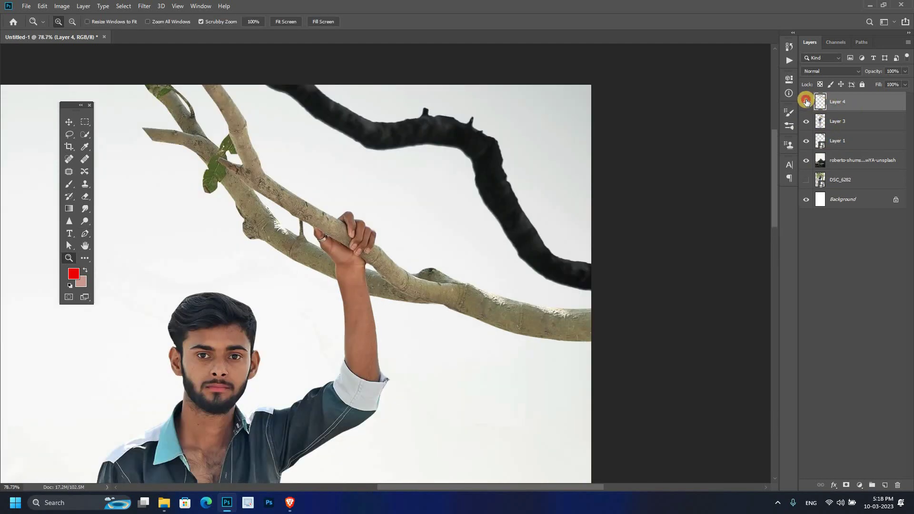
Clip a Hue/Saturation adjustment to Layer 4 with saturation -100 and lightness about -60
{"action": "left_click", "coordinate": [806, 101]}
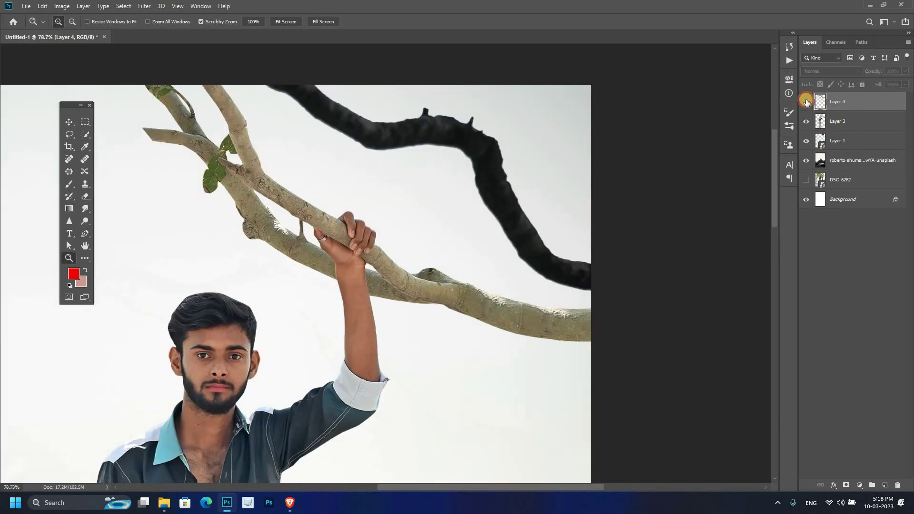
{"action": "left_click", "coordinate": [847, 102]}
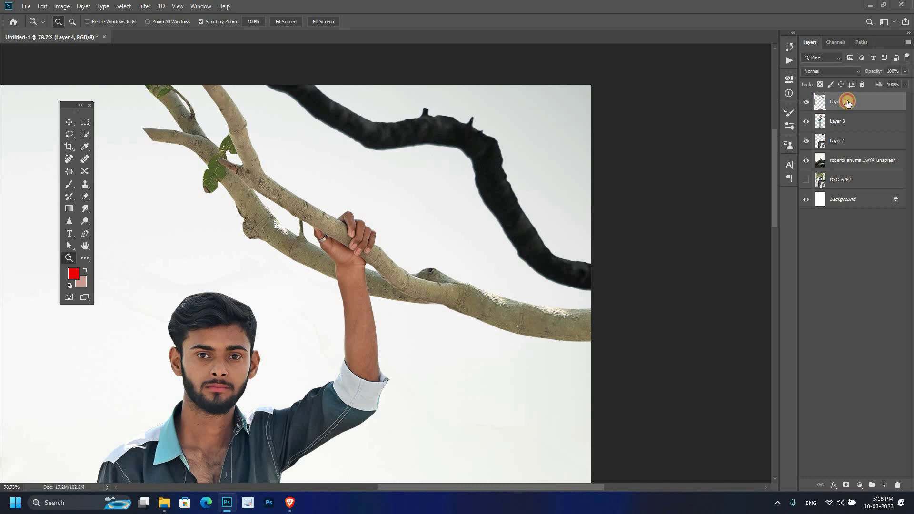
{"action": "left_click", "coordinate": [859, 485]}
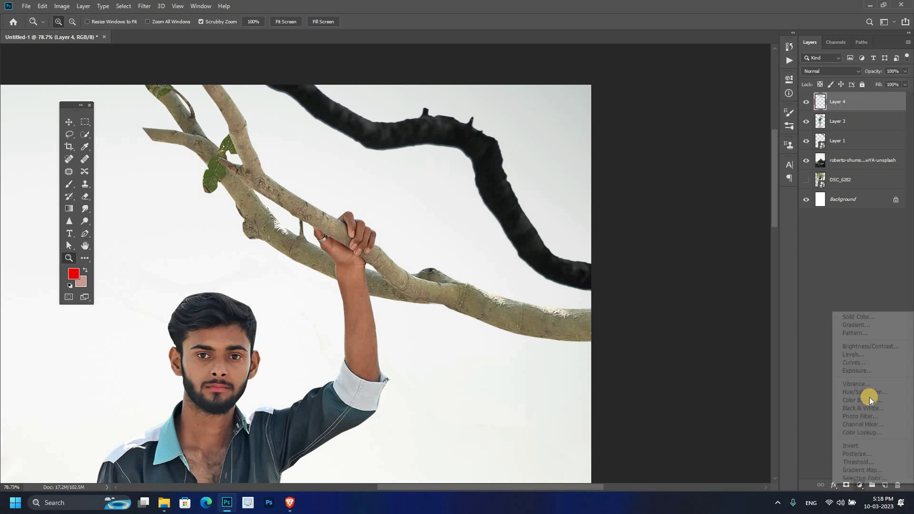
{"action": "left_click", "coordinate": [862, 392]}
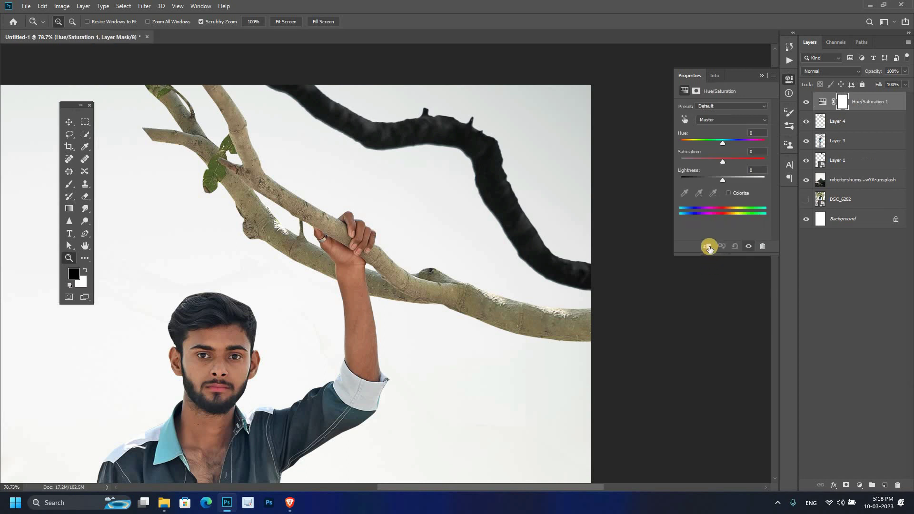
{"action": "left_click", "coordinate": [706, 245]}
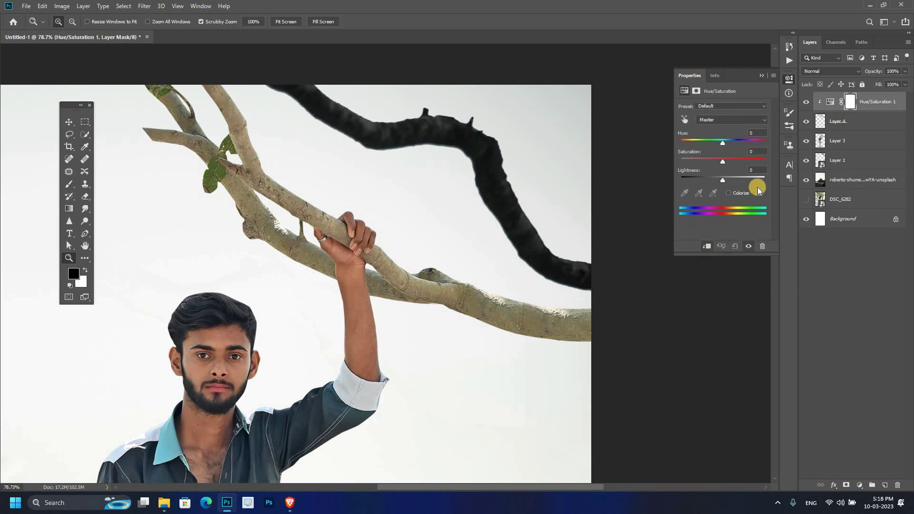
{"action": "left_click_drag", "start_coordinate": [721, 160], "coordinate": [599, 160]}
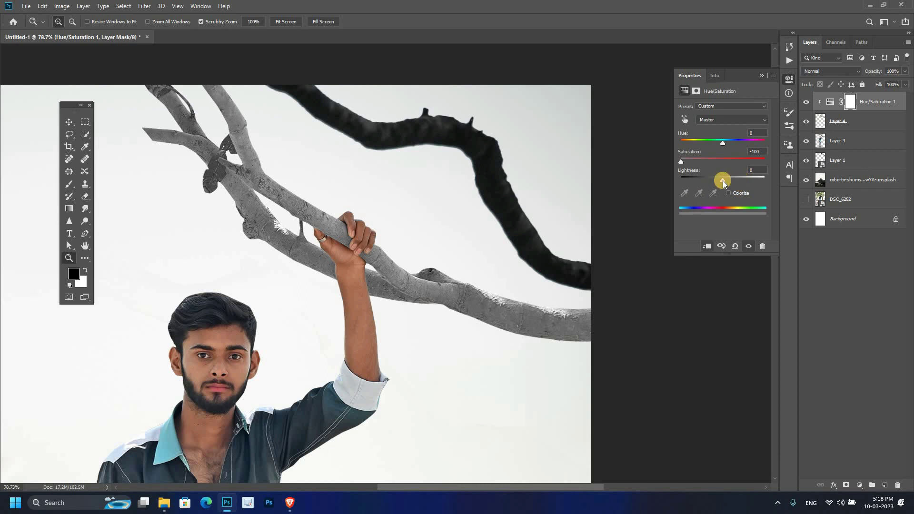
{"action": "left_click_drag", "start_coordinate": [713, 183], "coordinate": [695, 188]}
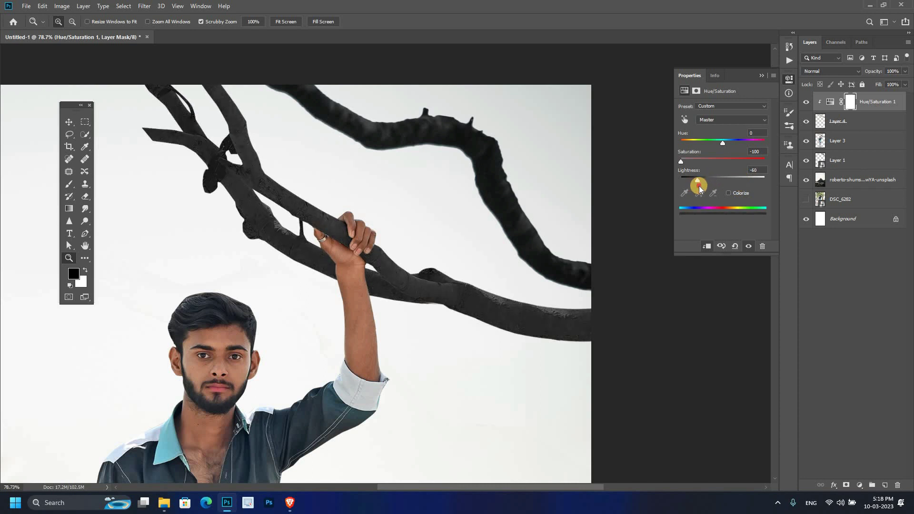
{"action": "key", "text": "ctrl+0"}
{"action": "left_click", "coordinate": [844, 180]}
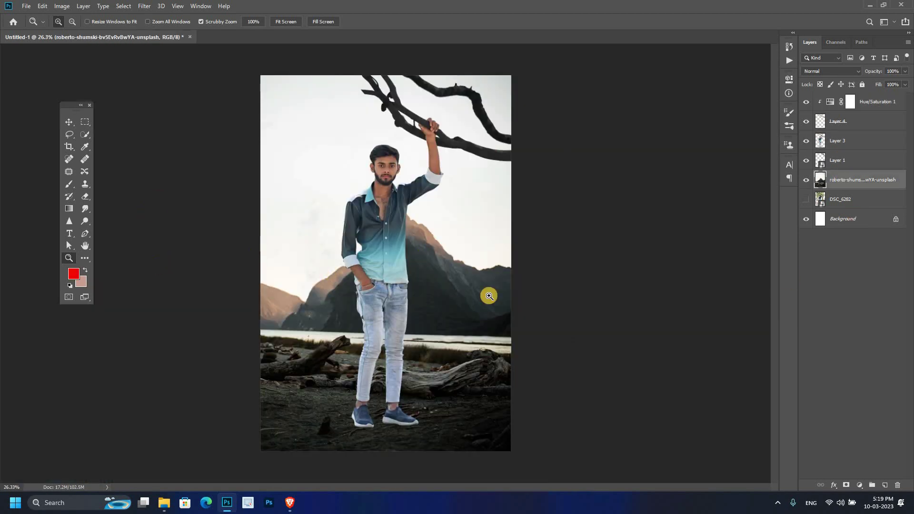
Apply a 15 px Tilt-Shift blur to the background photo with the focus band moved lower
{"action": "left_click_drag", "start_coordinate": [456, 282], "coordinate": [448, 172]}
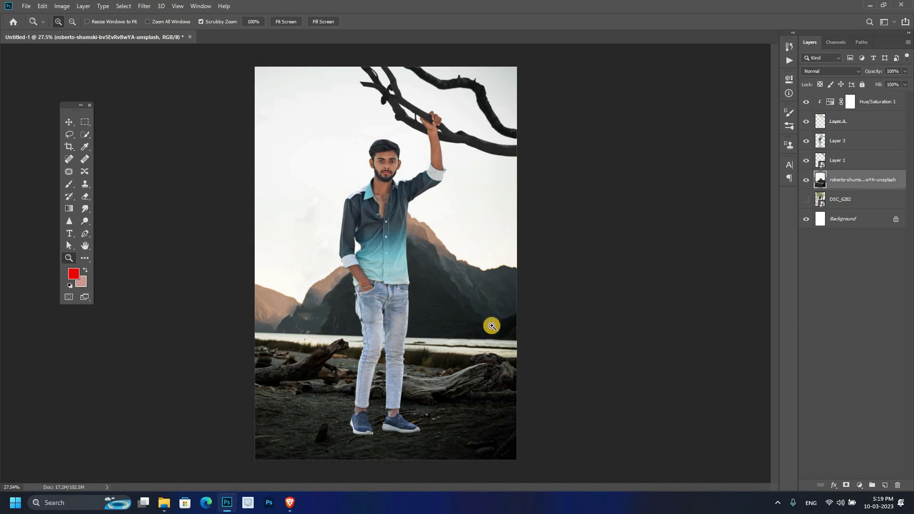
{"action": "left_click", "coordinate": [144, 7]}
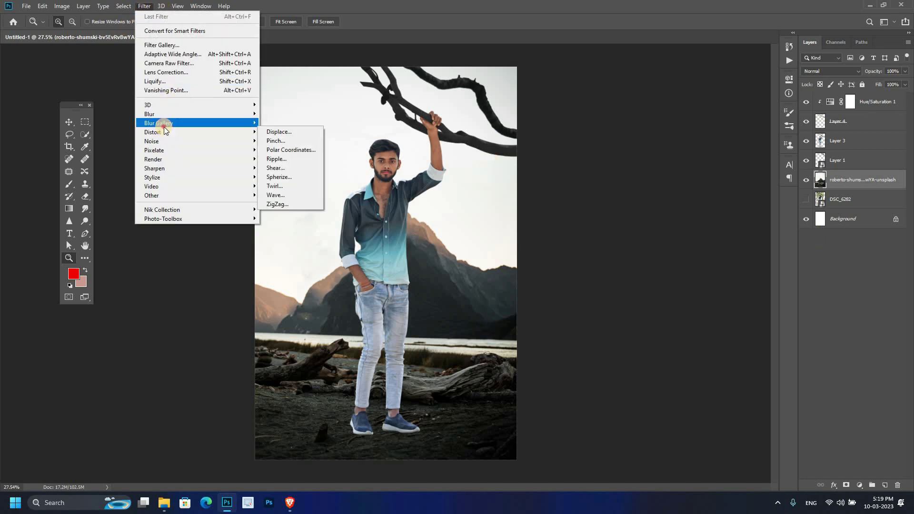
{"action": "mouse_move", "coordinate": [159, 123]}
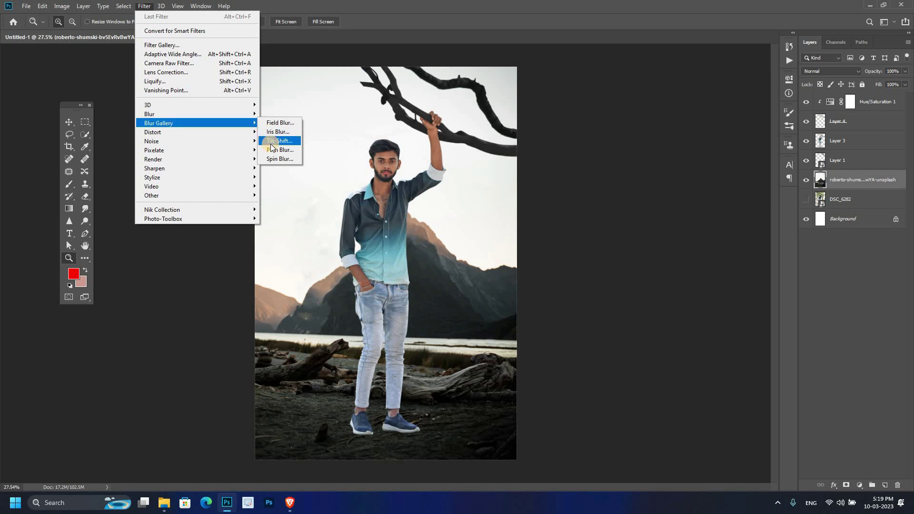
{"action": "left_click", "coordinate": [274, 141]}
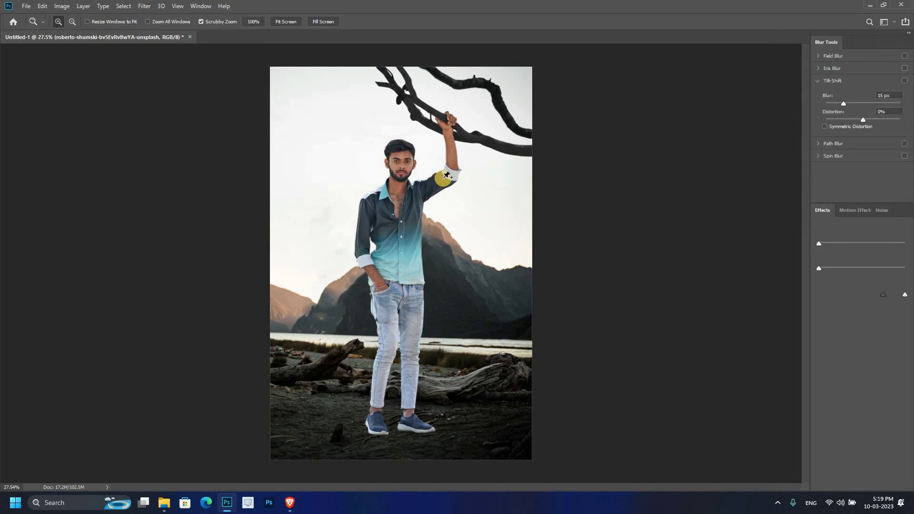
{"action": "left_click_drag", "start_coordinate": [386, 433], "coordinate": [388, 453]}
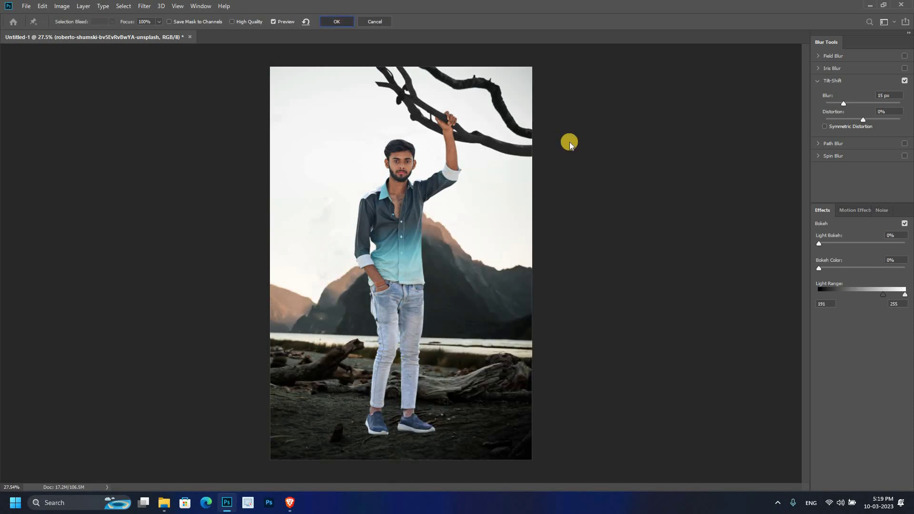
{"action": "key", "text": "Return"}
{"action": "scroll", "coordinate": [341, 445], "scroll_direction": "up", "scroll_amount": 3}
Patch the dark rock stump away with plain ground from its left, after undoing a spot-heal attempt
{"action": "scroll", "coordinate": [391, 357], "scroll_direction": "up", "scroll_amount": 2}
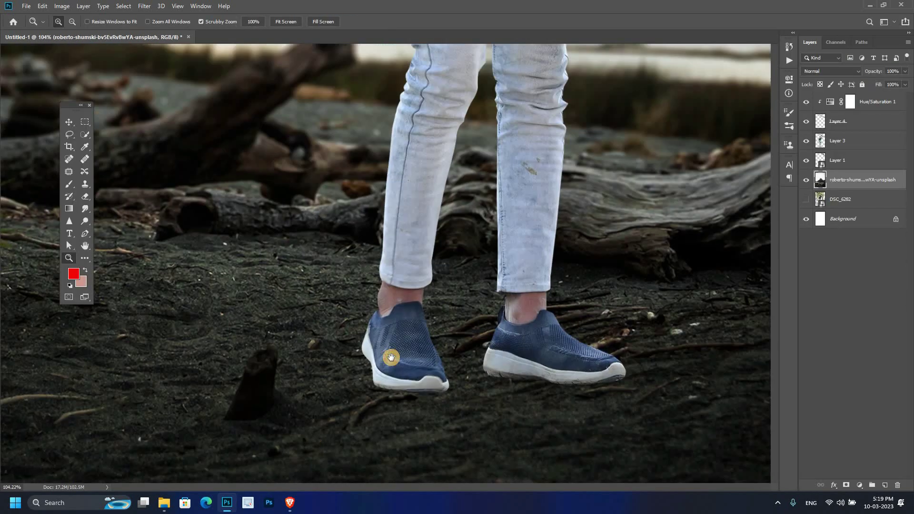
{"action": "left_click_drag", "start_coordinate": [392, 357], "coordinate": [470, 257]}
{"action": "scroll", "coordinate": [359, 327], "scroll_direction": "up", "scroll_amount": 1}
{"action": "left_click", "coordinate": [69, 162]}
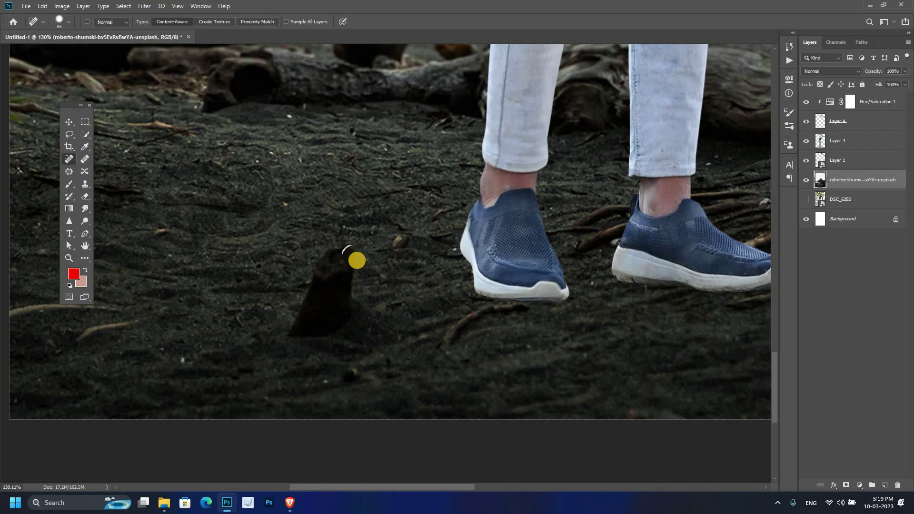
{"action": "left_click_drag", "start_coordinate": [339, 284], "coordinate": [381, 327]}
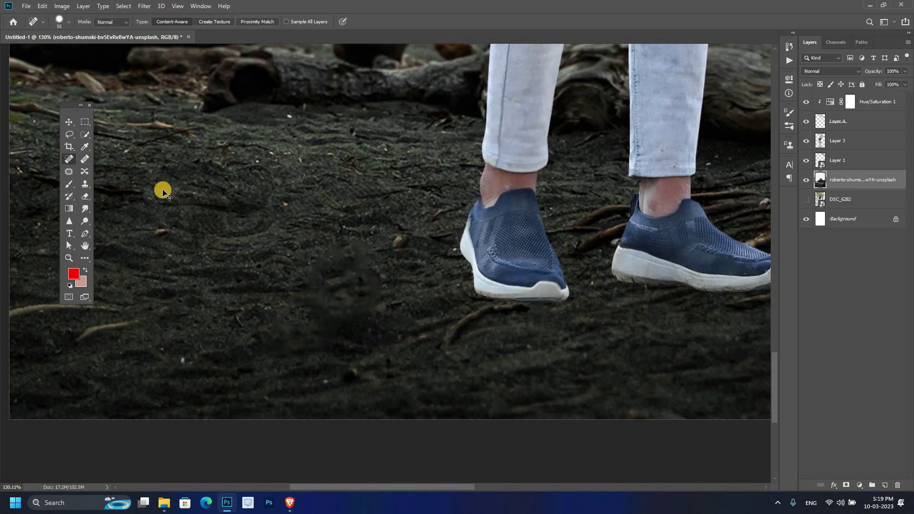
{"action": "key", "text": "ctrl+z"}
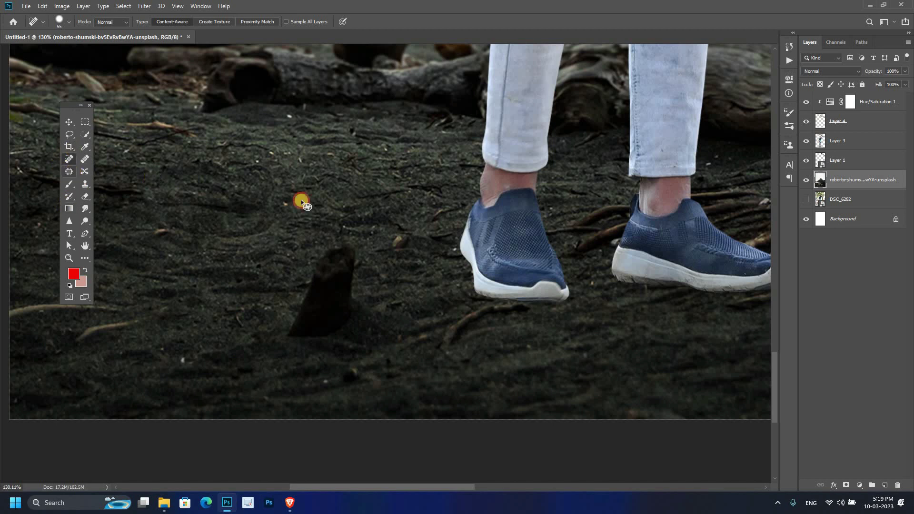
{"action": "key", "text": "shift+j"}
{"action": "key", "text": "shift+j"}
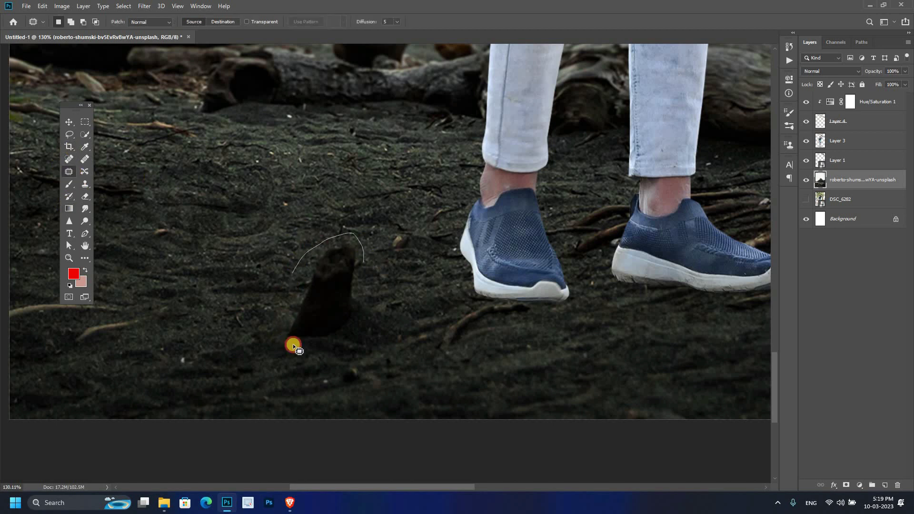
{"action": "left_click_drag", "start_coordinate": [324, 304], "coordinate": [235, 307]}
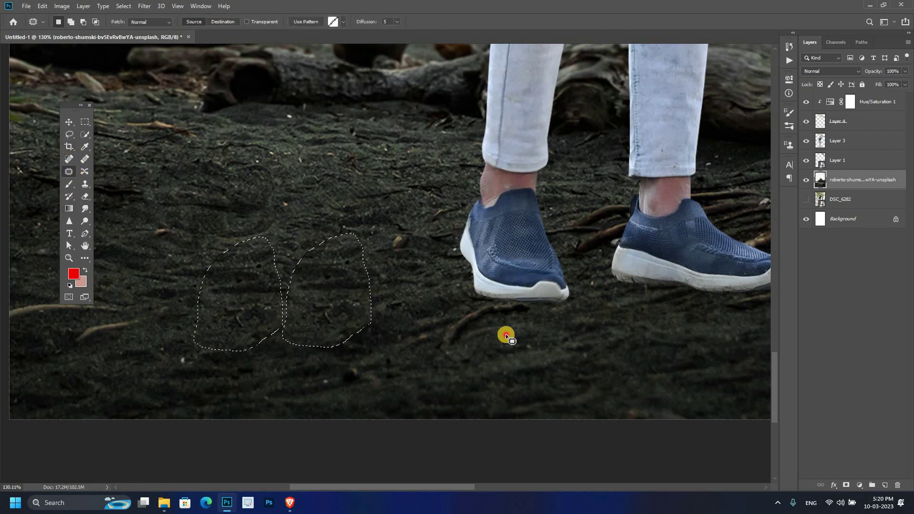
{"action": "key", "text": "ctrl+d"}
{"action": "key", "text": "z"}
{"action": "scroll", "coordinate": [414, 352], "scroll_direction": "down", "scroll_amount": 5}
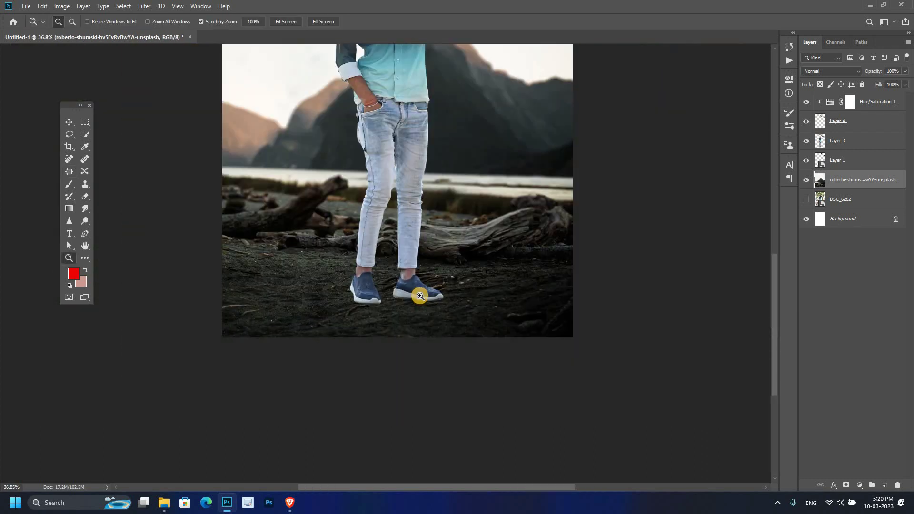
Add Layer 5 clipped to the man's cut-out and set up a black brush
{"action": "scroll", "coordinate": [352, 333], "scroll_direction": "down", "scroll_amount": 3}
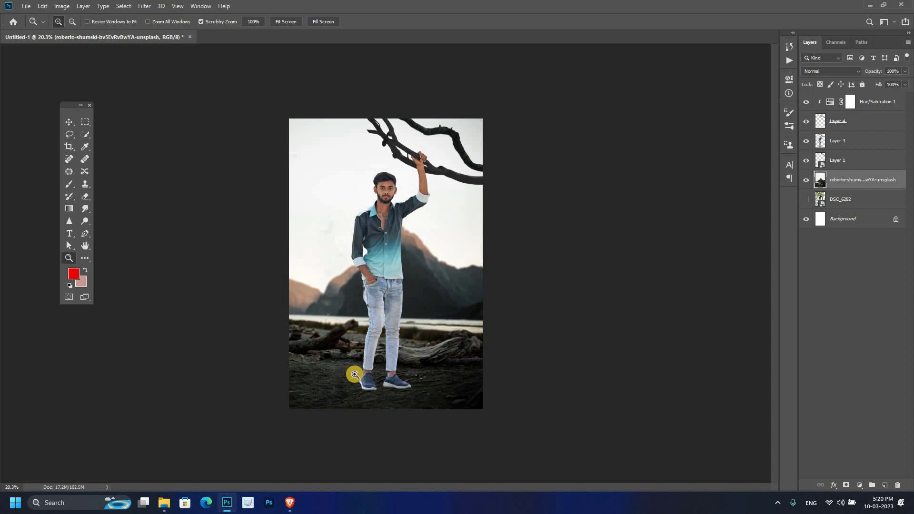
{"action": "scroll", "coordinate": [434, 427], "scroll_direction": "up", "scroll_amount": 8}
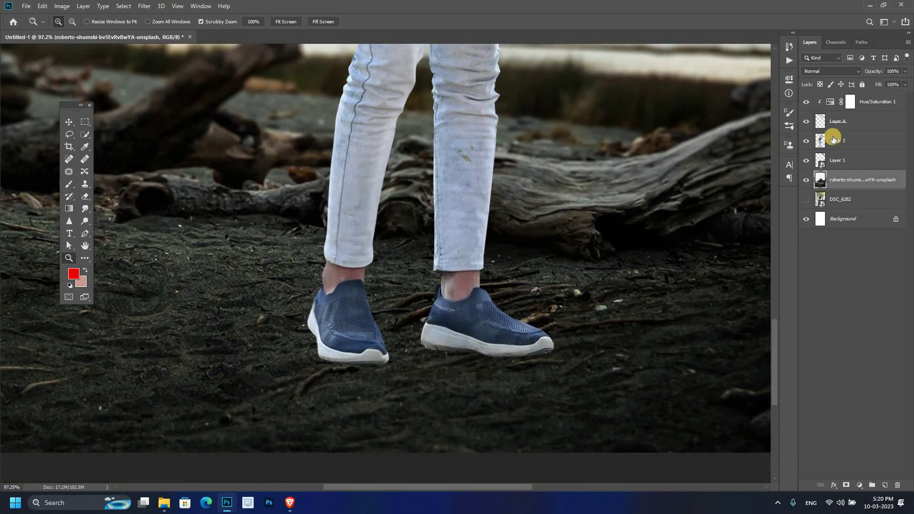
{"action": "right_click", "coordinate": [833, 139]}
{"action": "key", "text": "ctrl+shift+alt+n"}
{"action": "key", "text": "ctrl+alt+g"}
{"action": "key", "text": "b"}
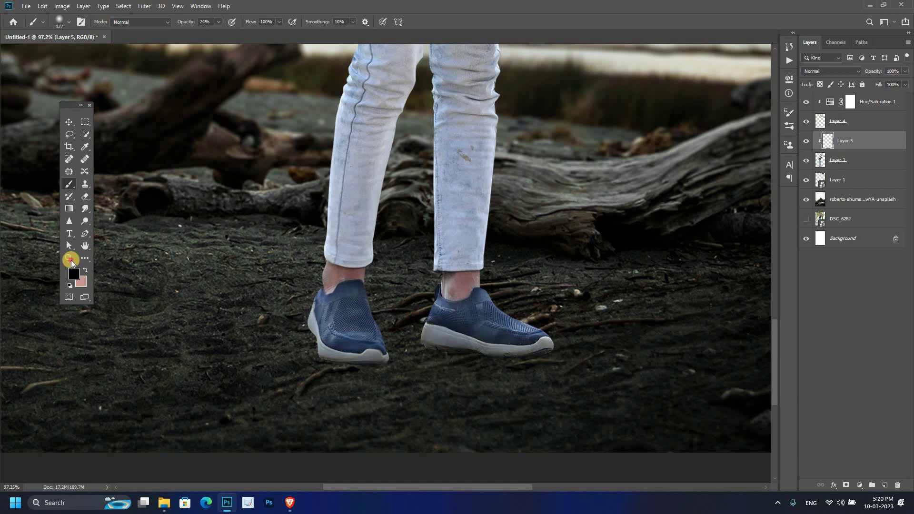
Add Layer 6 above, choose the Gradient tool, and load the man's outline as a selection
{"action": "key", "text": "ctrl+shift+alt+n"}
{"action": "scroll", "coordinate": [431, 378], "scroll_direction": "down", "scroll_amount": 6}
{"action": "key", "text": "g"}
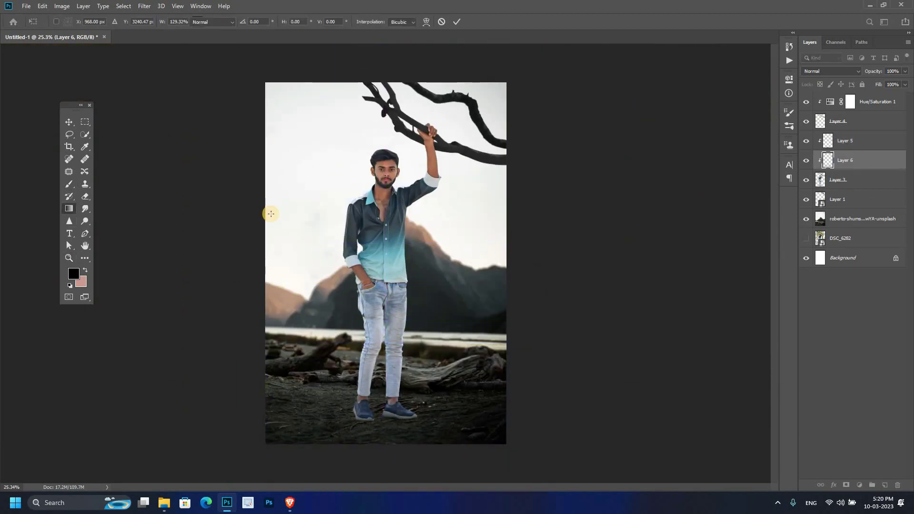
{"action": "key", "text": "z"}
{"action": "scroll", "coordinate": [386, 163], "scroll_direction": "up", "scroll_amount": 3}
{"action": "left_click", "coordinate": [821, 182], "text": "ctrl"}
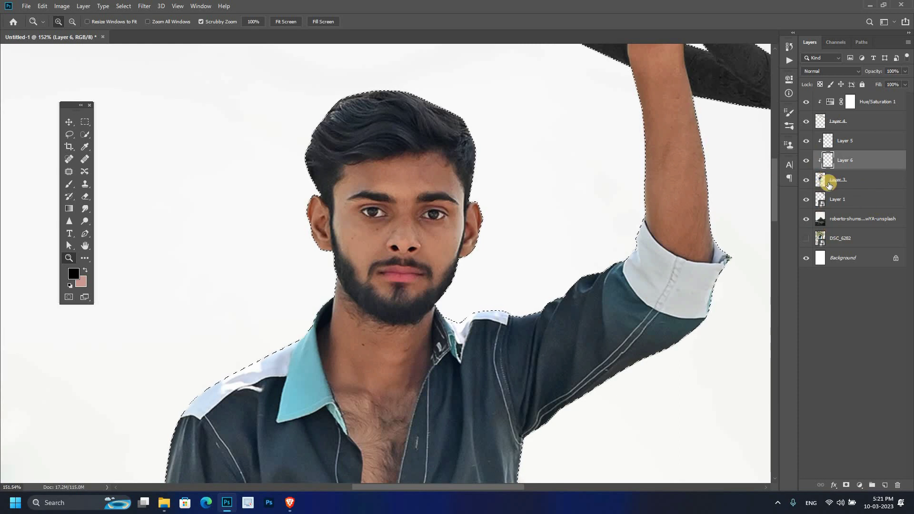
On Layer 3, blend the forehead skin with a 16%-flow Mixer Brush, resizing it between 15 and 42
{"action": "left_click", "coordinate": [829, 183]}
{"action": "scroll", "coordinate": [443, 230], "scroll_direction": "up", "scroll_amount": 3}
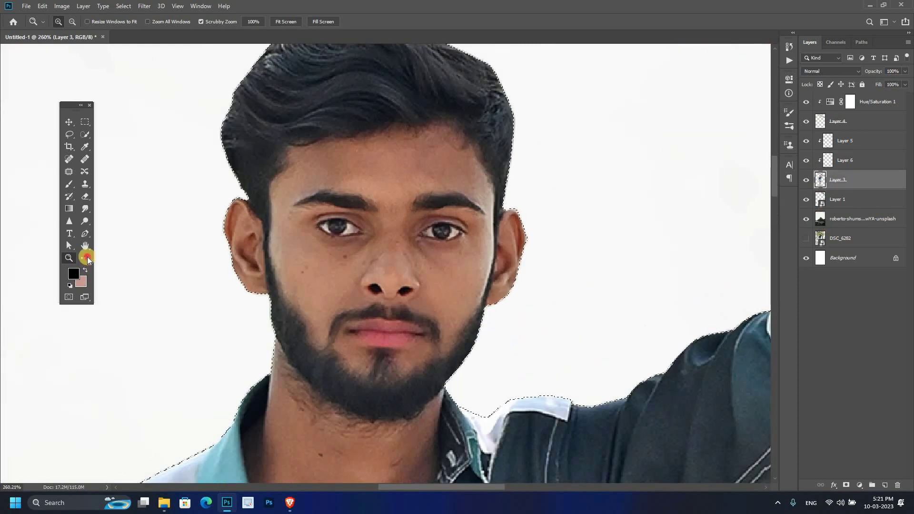
{"action": "left_click", "coordinate": [86, 258]}
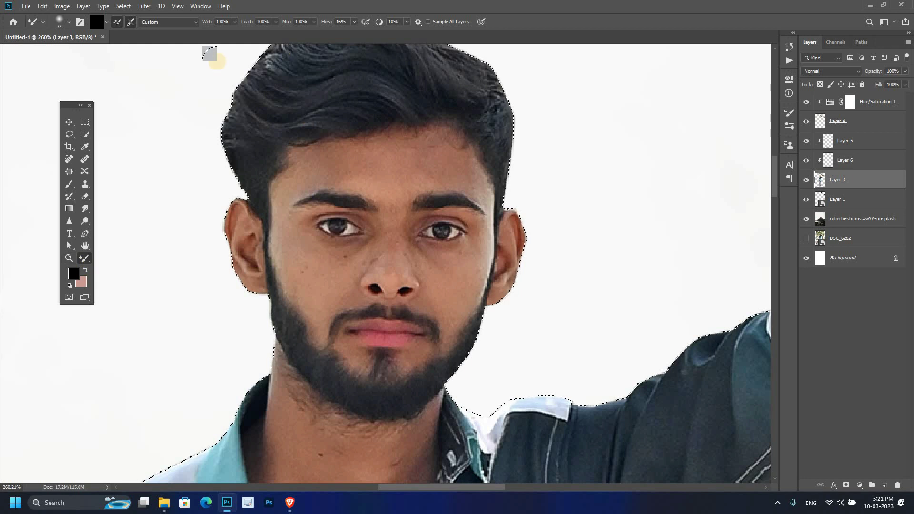
{"action": "mouse_move", "coordinate": [425, 184]}
{"action": "left_mouse_down"}
{"action": "mouse_move", "coordinate": [357, 162]}
{"action": "mouse_move", "coordinate": [402, 174]}
{"action": "left_mouse_up"}
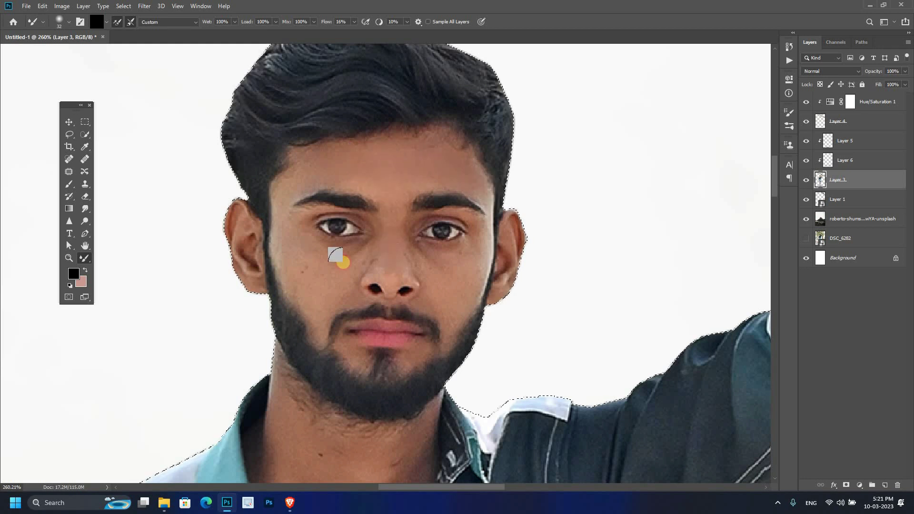
{"action": "scroll", "coordinate": [476, 229], "scroll_direction": "down", "scroll_amount": 3}
{"action": "key", "text": "bracketleft"}
{"action": "key", "text": "bracketleft"}
{"action": "key", "text": "bracketleft"}
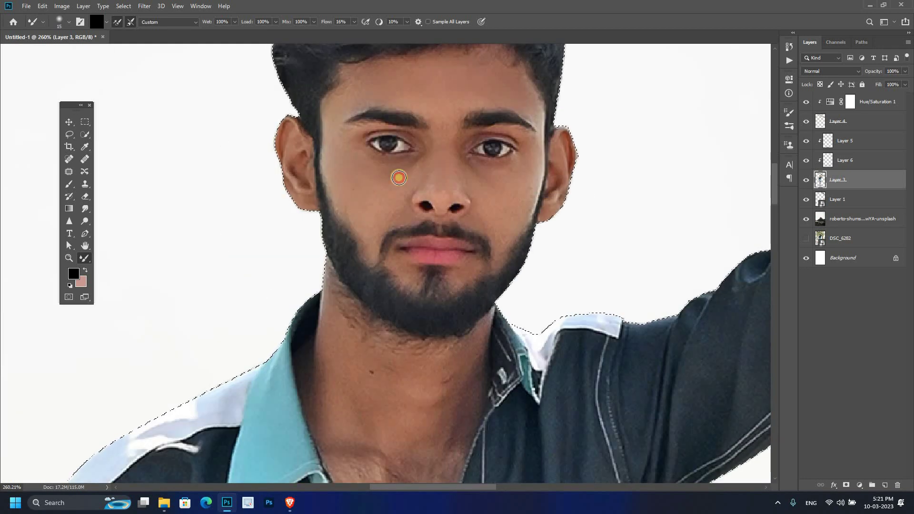
{"action": "scroll", "coordinate": [398, 178], "scroll_direction": "down", "scroll_amount": 3}
{"action": "scroll", "coordinate": [452, 188], "scroll_direction": "up", "scroll_amount": 2}
{"action": "scroll", "coordinate": [452, 188], "scroll_direction": "down", "scroll_amount": 3}
{"action": "right_click", "coordinate": [452, 188]}
{"action": "key", "text": "Escape"}
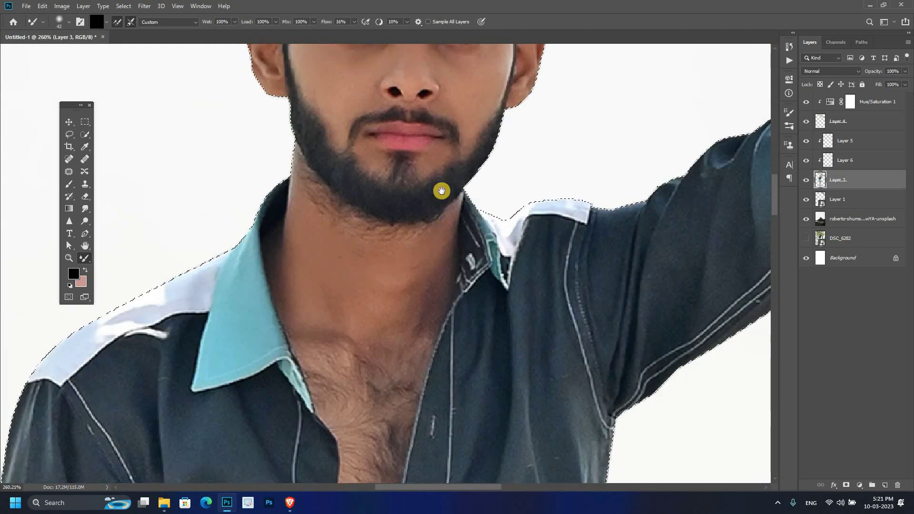
Zoom around the man's figure, then load his outline selection and clear it
{"action": "scroll", "coordinate": [437, 190], "scroll_direction": "down", "scroll_amount": 10}
{"action": "scroll", "coordinate": [516, 202], "scroll_direction": "left", "scroll_amount": 3}
{"action": "scroll", "coordinate": [516, 203], "scroll_direction": "down", "scroll_amount": 5}
{"action": "scroll", "coordinate": [618, 253], "scroll_direction": "down", "scroll_amount": 8}
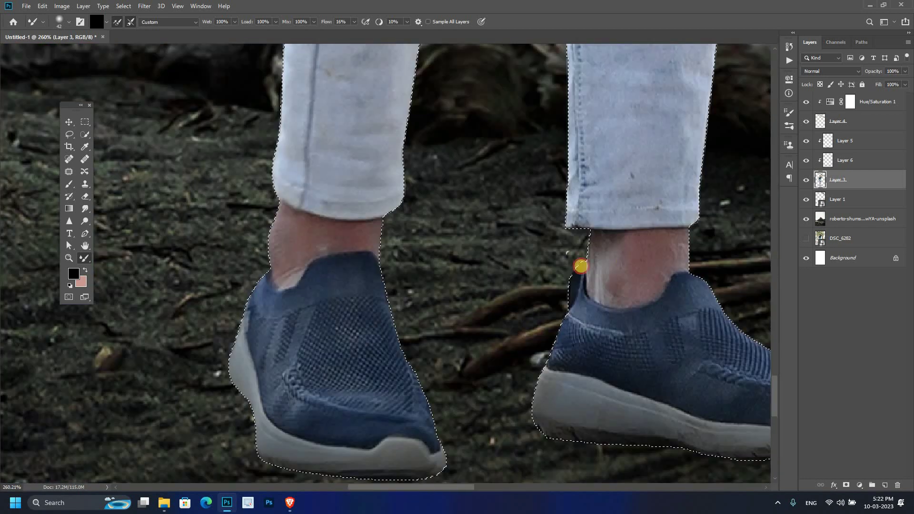
{"action": "key", "text": "z"}
{"action": "scroll", "coordinate": [287, 401], "scroll_direction": "up", "scroll_amount": 15}
{"action": "scroll", "coordinate": [476, 241], "scroll_direction": "up", "scroll_amount": 4}
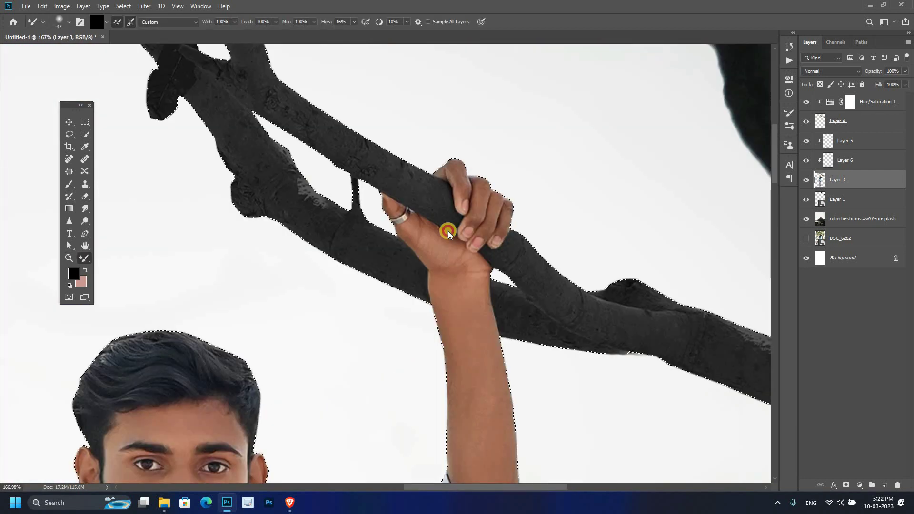
{"action": "left_click_drag", "start_coordinate": [419, 259], "coordinate": [377, 360]}
{"action": "scroll", "coordinate": [377, 361], "scroll_direction": "down", "scroll_amount": 1}
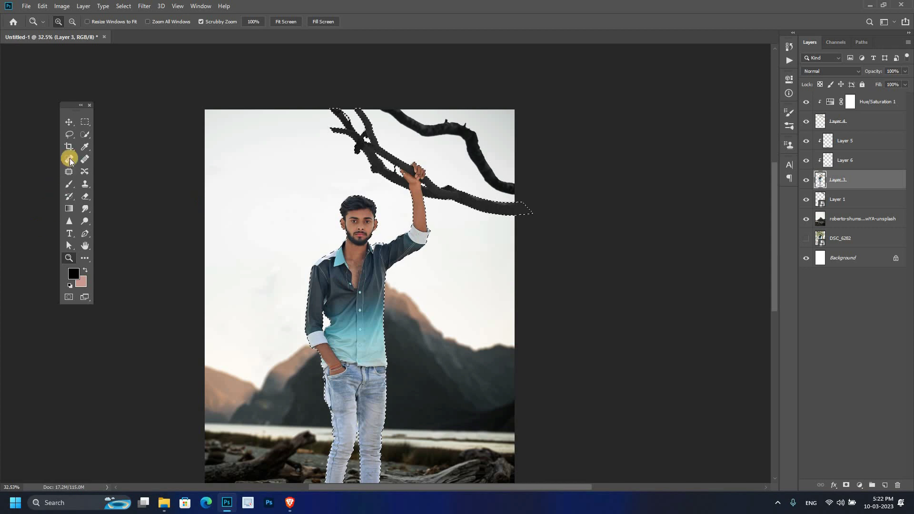
{"action": "left_click", "coordinate": [69, 134]}
{"action": "left_click", "coordinate": [505, 305]}
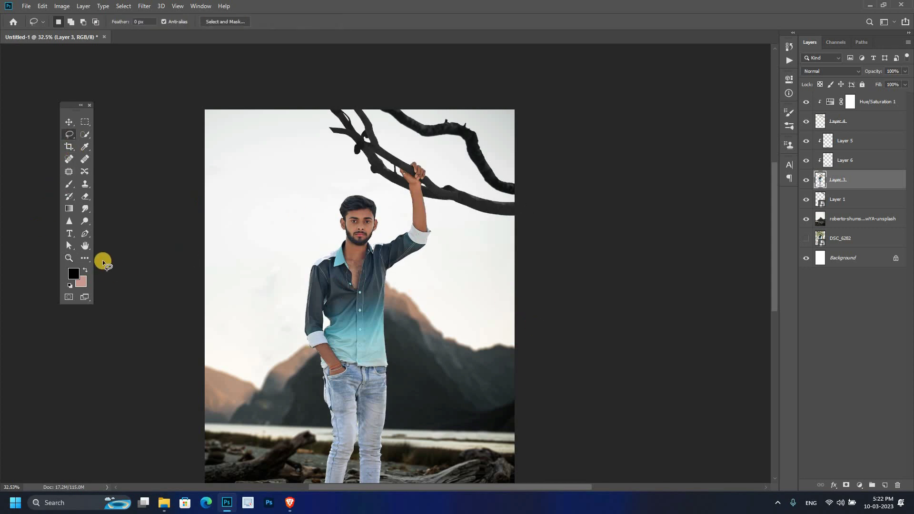
Duplicate Layer 3 and clip the copy to the layer below
{"action": "left_click", "coordinate": [69, 258]}
{"action": "scroll", "coordinate": [205, 262], "scroll_direction": "down", "scroll_amount": 1}
{"action": "left_click", "coordinate": [372, 272]}
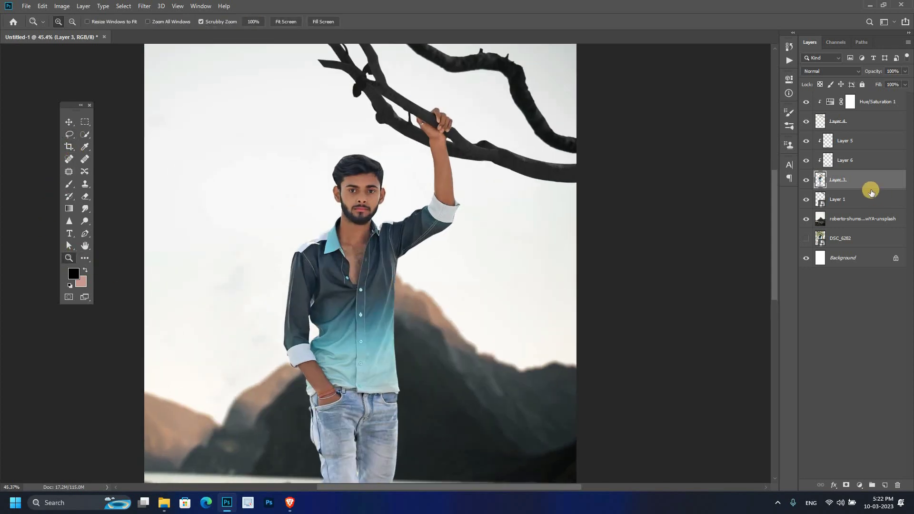
{"action": "key", "text": "ctrl+j"}
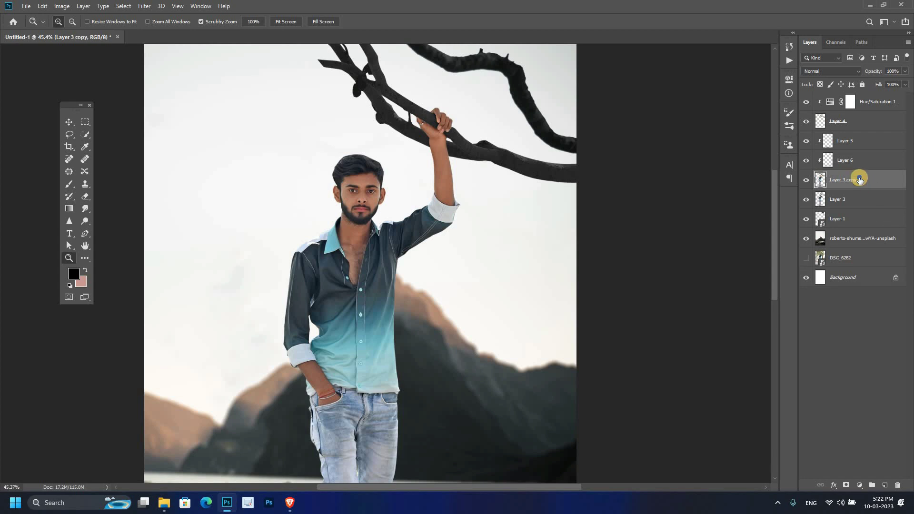
{"action": "right_click", "coordinate": [827, 295]}
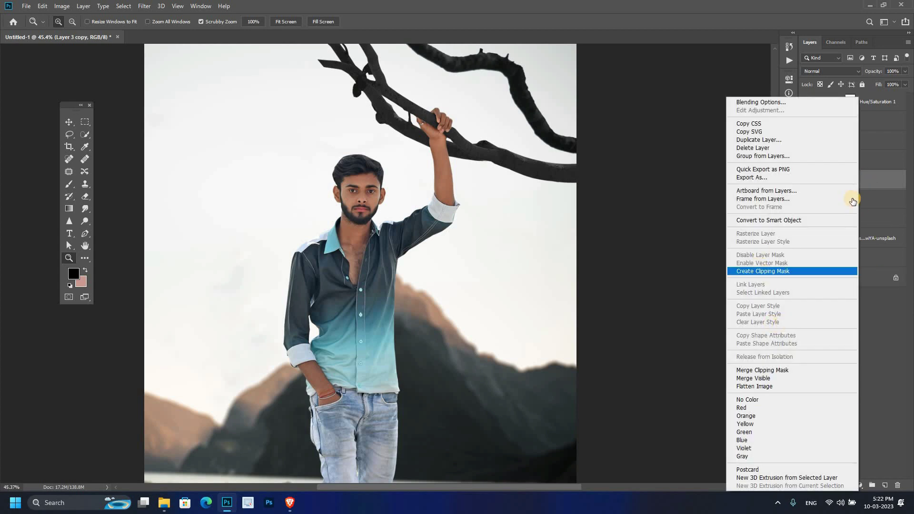
{"action": "left_click", "coordinate": [762, 271]}
Invert Layer 3 copy and set its blend mode to Vivid Light
{"action": "left_click", "coordinate": [383, 263]}
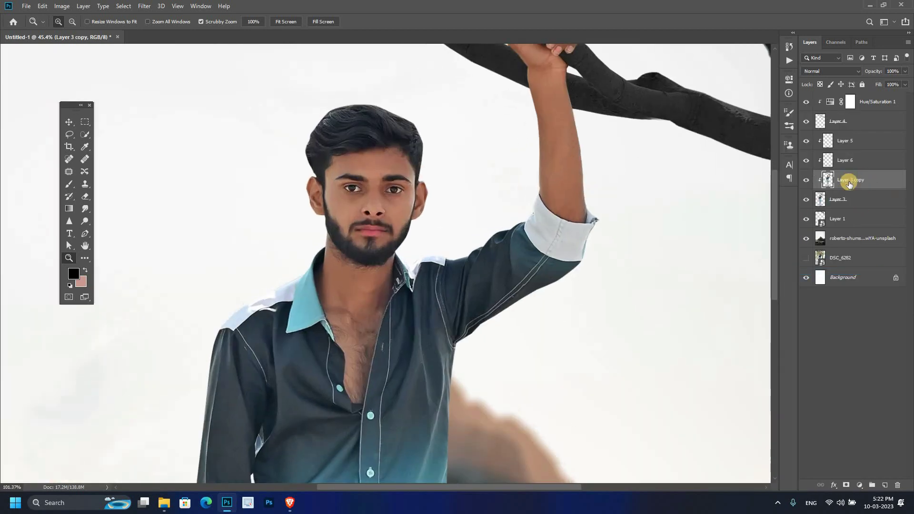
{"action": "key", "text": "ctrl+i"}
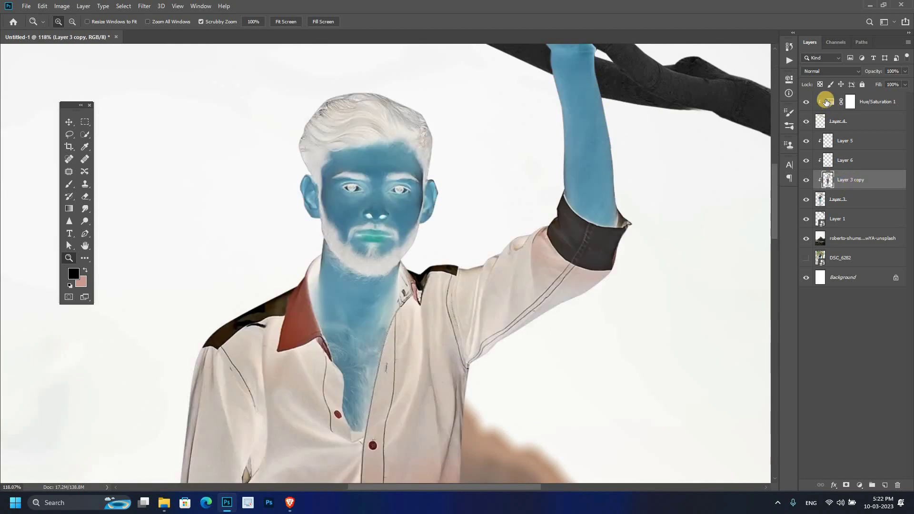
{"action": "left_click", "coordinate": [824, 70]}
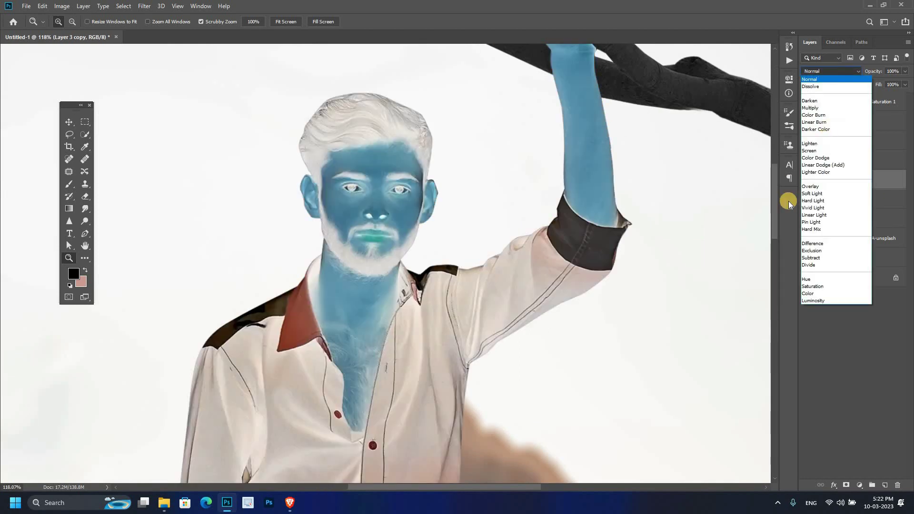
{"action": "left_click", "coordinate": [816, 206]}
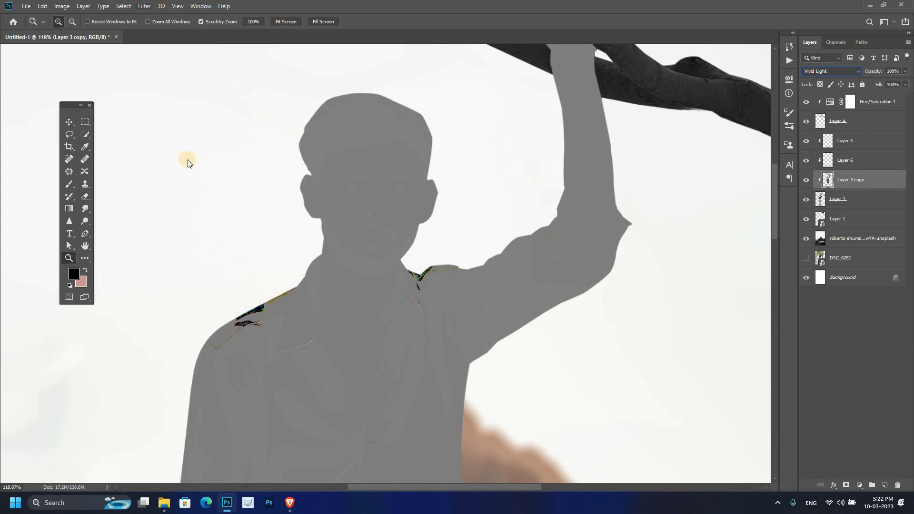
Apply a High Pass filter with a 2.2-pixel radius to Layer 3 copy
{"action": "left_click", "coordinate": [144, 5]}
{"action": "left_click", "coordinate": [285, 203]}
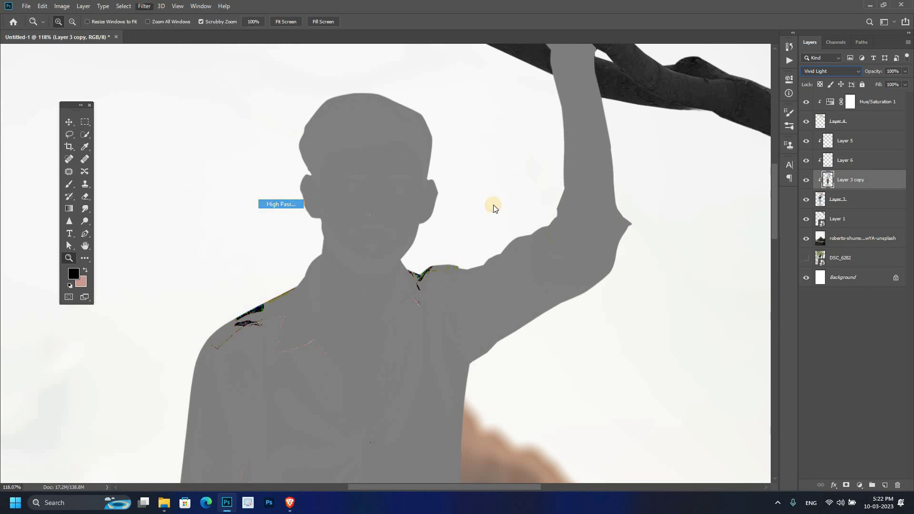
{"action": "left_click_drag", "start_coordinate": [435, 102], "coordinate": [658, 141]}
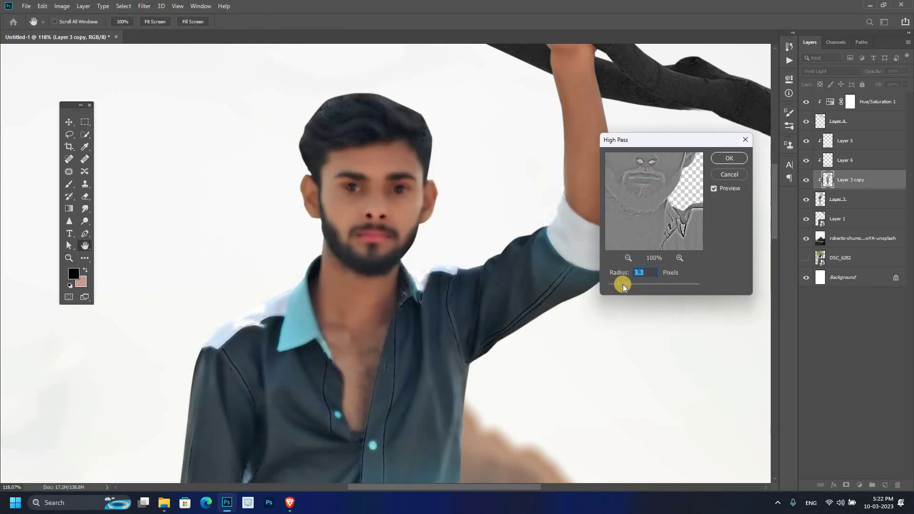
{"action": "left_click_drag", "start_coordinate": [621, 289], "coordinate": [622, 289]}
{"action": "left_click_drag", "start_coordinate": [618, 288], "coordinate": [617, 288]}
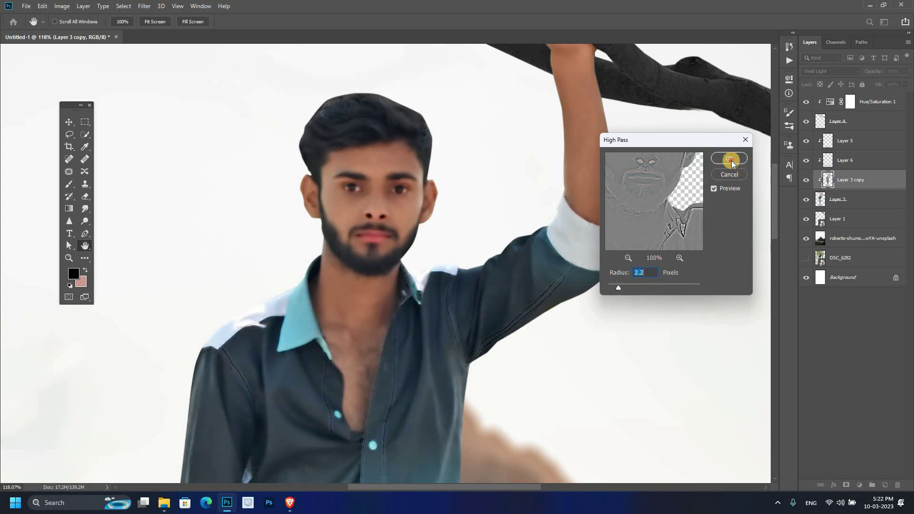
{"action": "key", "text": "Return"}
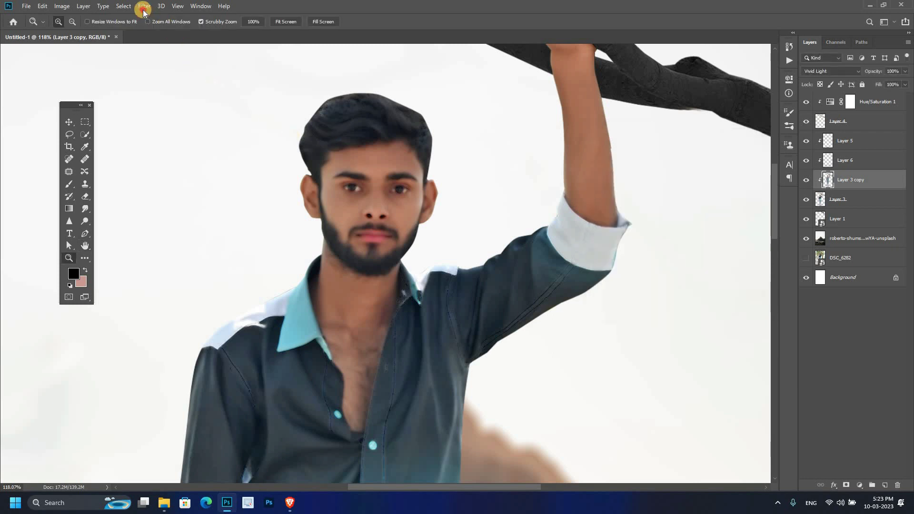
Apply a 1.7-pixel Gaussian Blur and add a black mask hiding the copy
{"action": "key", "text": "alt+t"}
{"action": "left_click", "coordinate": [298, 150]}
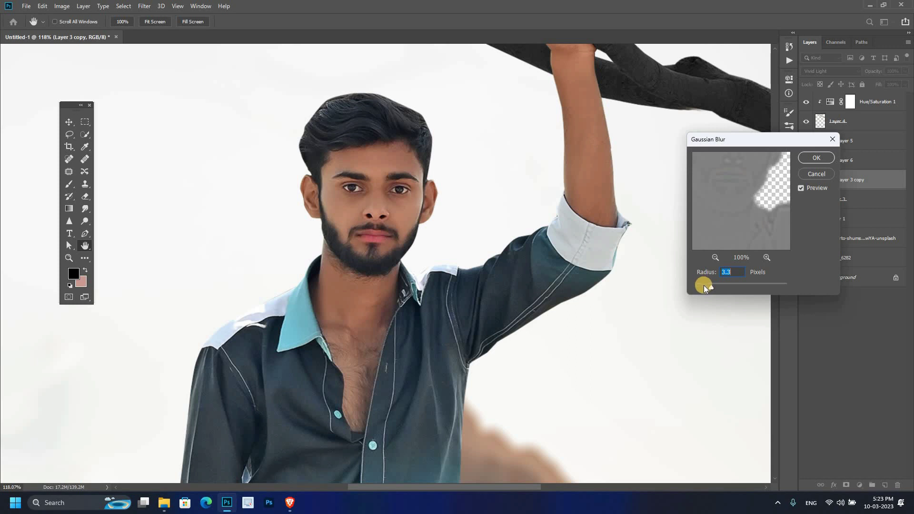
{"action": "left_click_drag", "start_coordinate": [704, 286], "coordinate": [702, 287]}
{"action": "left_click", "coordinate": [817, 159]}
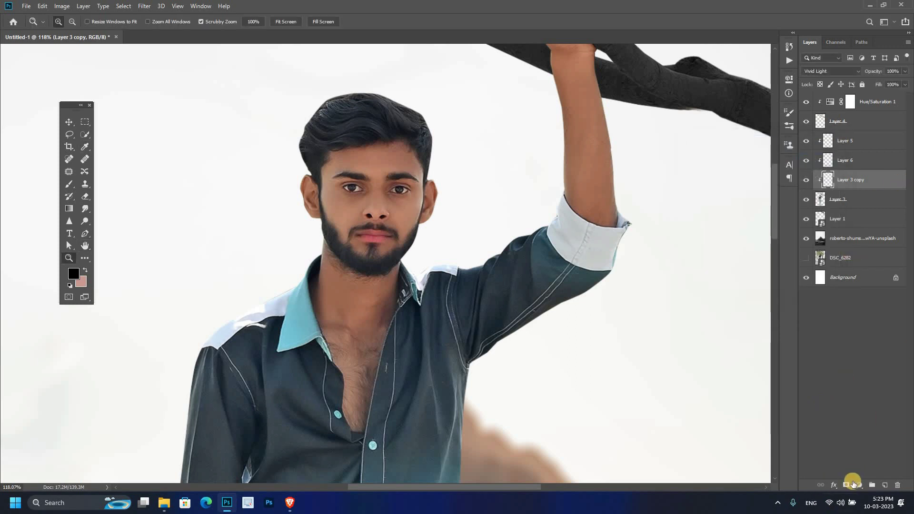
{"action": "left_click", "coordinate": [847, 485], "text": "alt"}
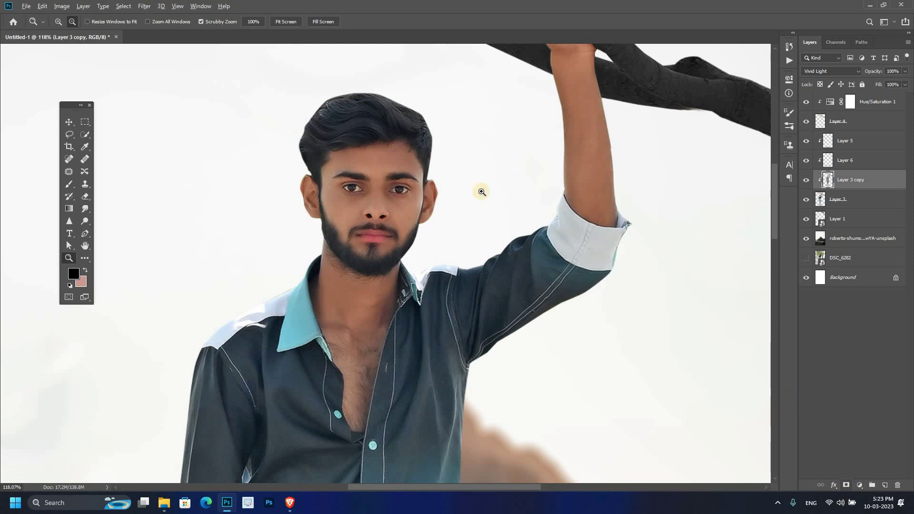
Paint white with a soft brush on the mask to reveal the effect over the face
{"action": "left_click", "coordinate": [406, 238]}
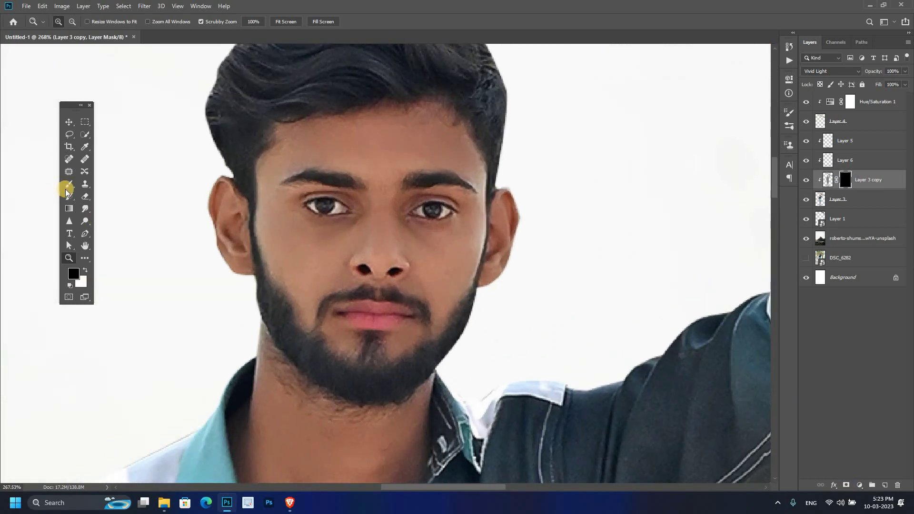
{"action": "key", "text": "b"}
{"action": "right_click", "coordinate": [510, 173]}
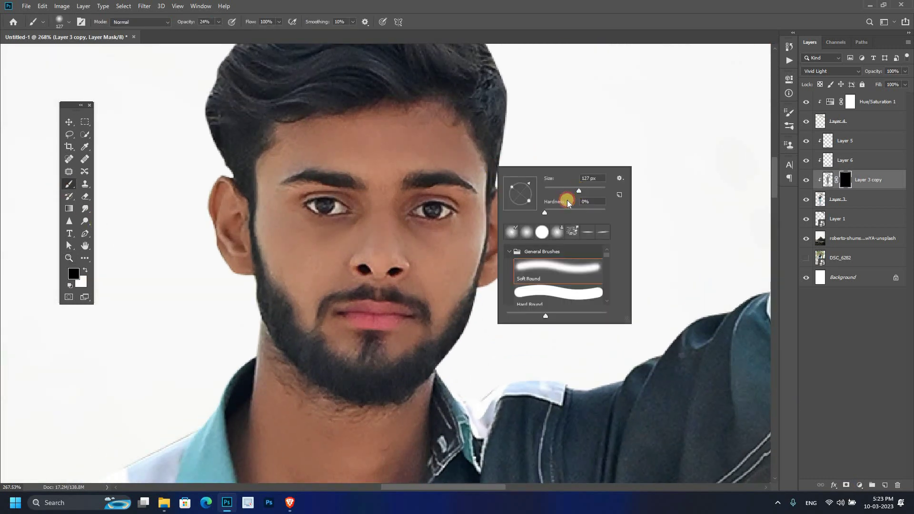
{"action": "key", "text": "Return"}
{"action": "key", "text": "x"}
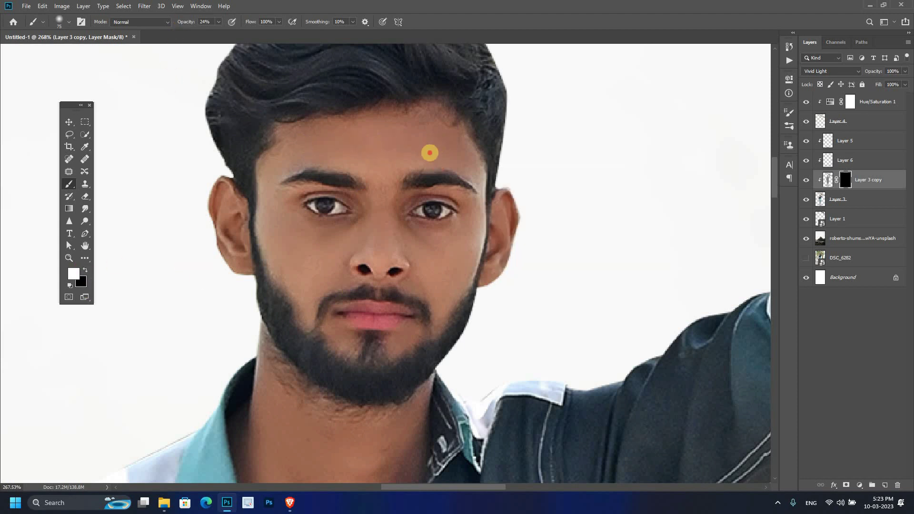
{"action": "mouse_move", "coordinate": [531, 276]}
{"action": "left_mouse_down"}
{"action": "mouse_move", "coordinate": [315, 302]}
{"action": "mouse_move", "coordinate": [363, 155]}
{"action": "mouse_move", "coordinate": [230, 339]}
{"action": "mouse_move", "coordinate": [424, 391]}
{"action": "left_mouse_up"}
Fit the image in view and select Layers 5, 6, 3 copy and 3 together
{"action": "key", "text": "z"}
{"action": "key", "text": "ctrl+0"}
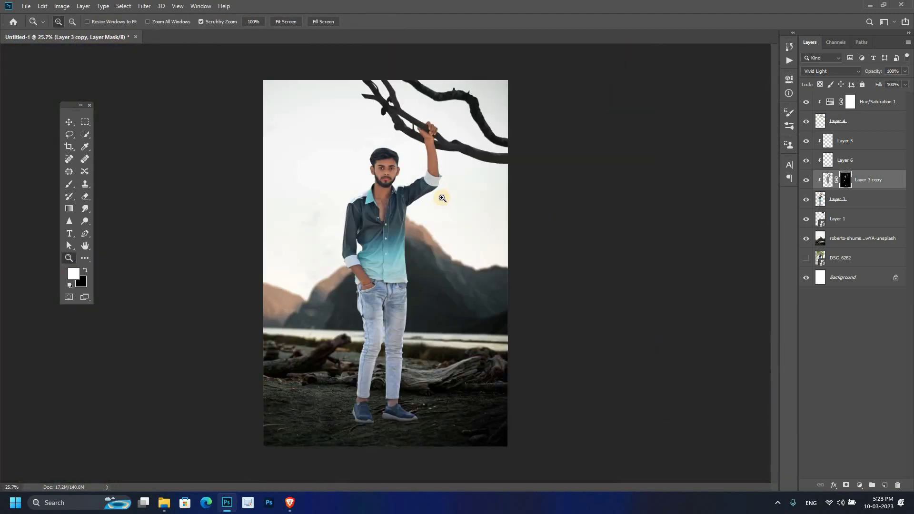
{"action": "key", "text": "ctrl+plus"}
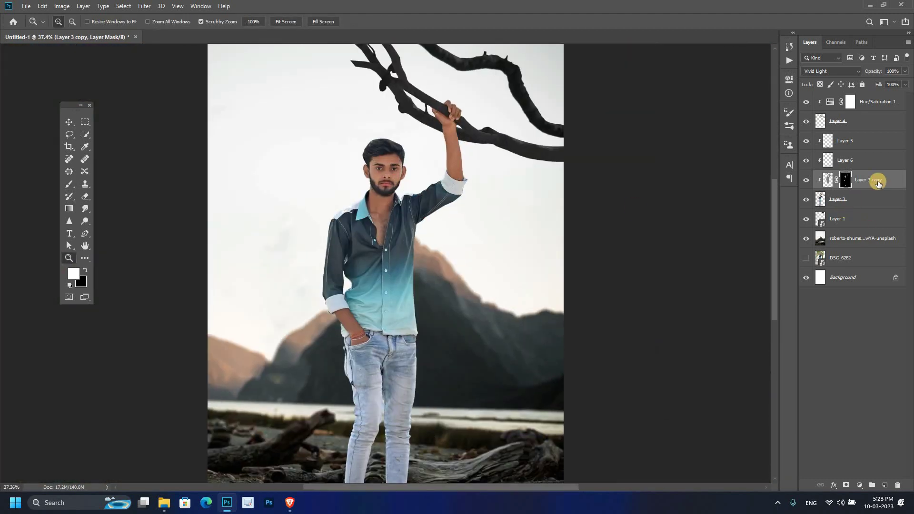
{"action": "key", "text": "alt+bracketleft"}
{"action": "left_click", "coordinate": [865, 146], "text": "shift"}
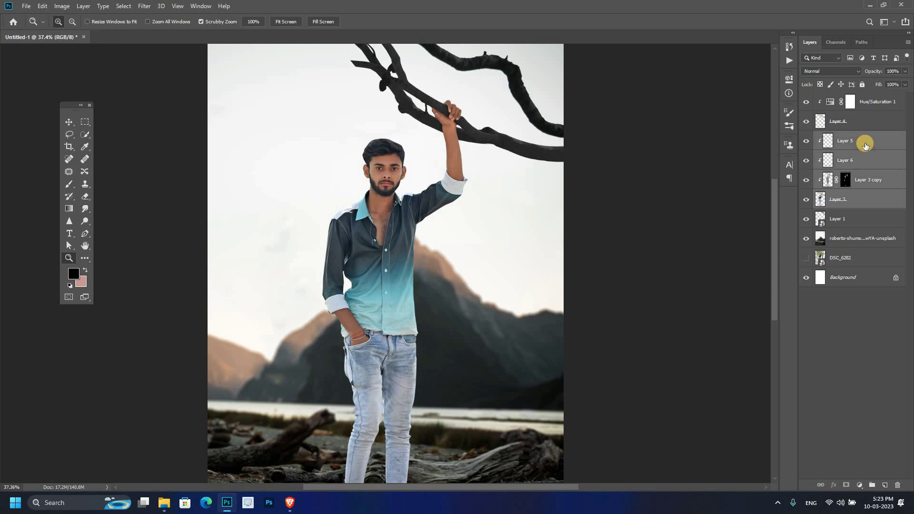
{"action": "right_click", "coordinate": [855, 285]}
Merge the four selected layers into one and zoom in on the man's head
{"action": "left_click", "coordinate": [767, 370]}
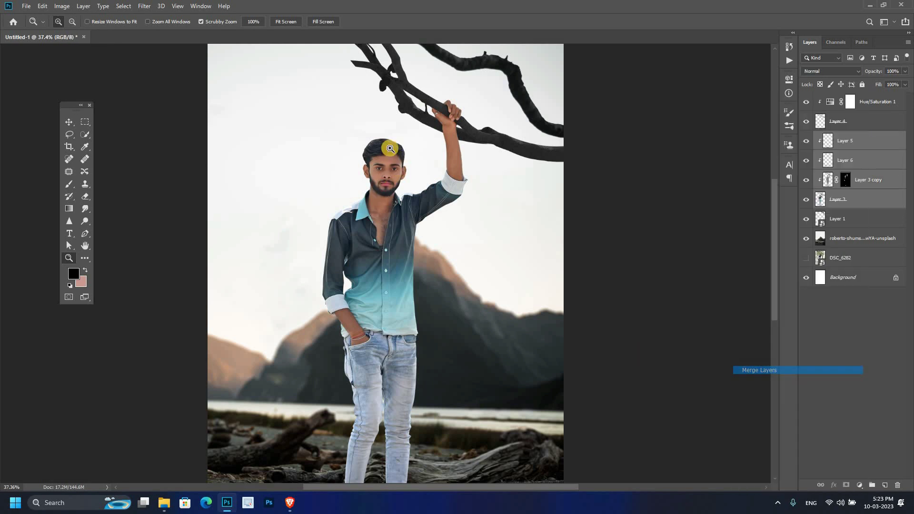
{"action": "left_click", "coordinate": [432, 229]}
{"action": "left_click", "coordinate": [412, 187]}
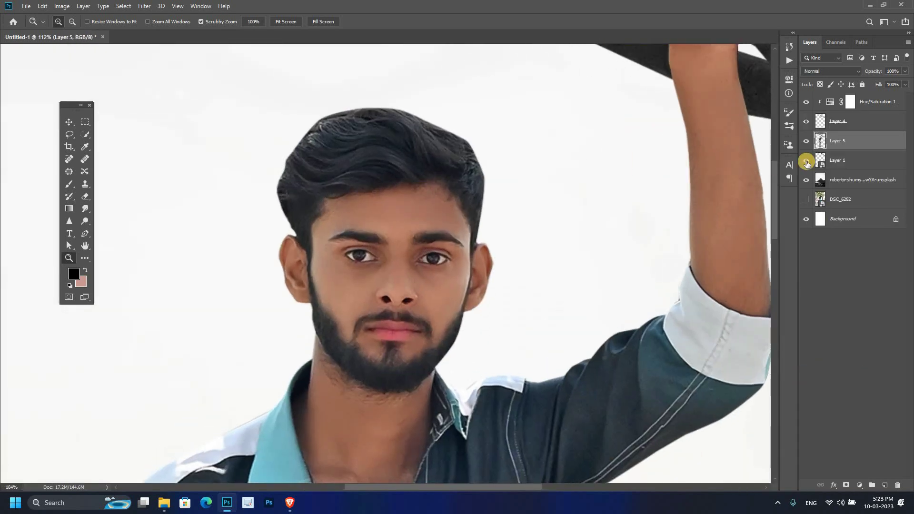
{"action": "key", "text": "l"}
{"action": "left_click_drag", "start_coordinate": [475, 153], "coordinate": [372, 245]}
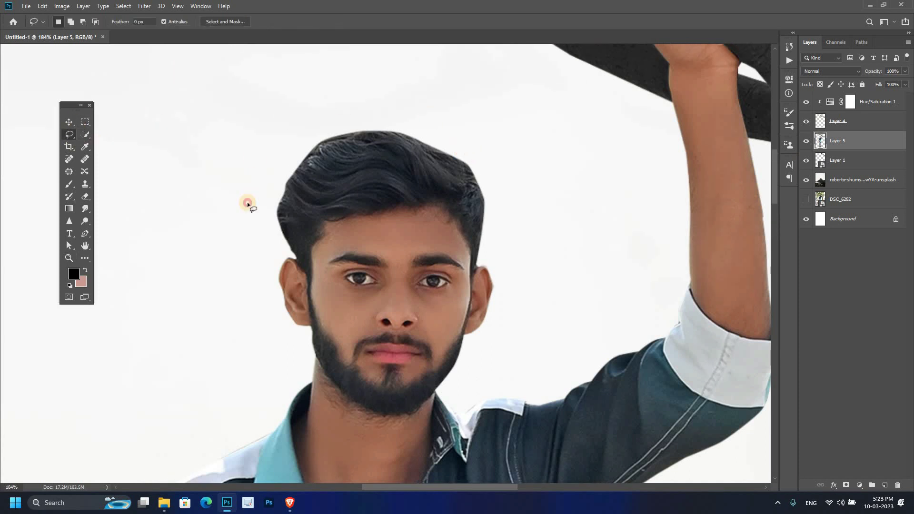
{"action": "key", "text": "Escape"}
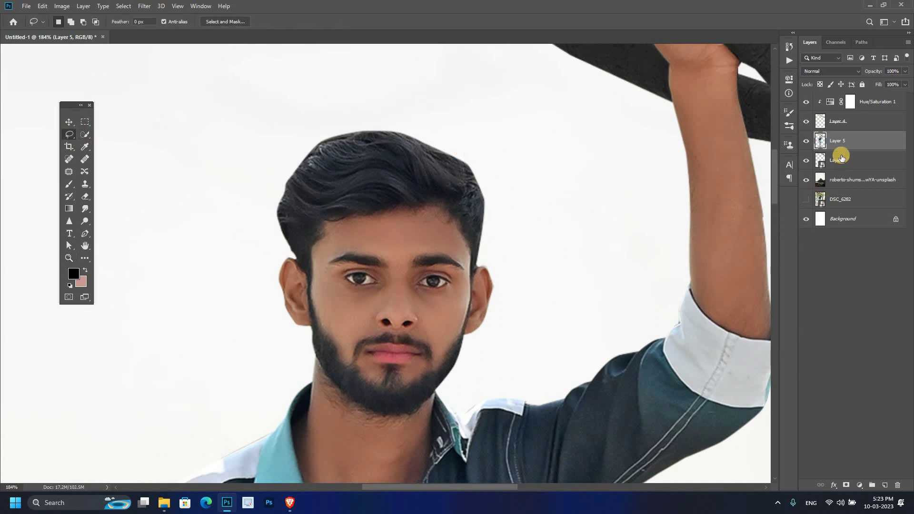
On a new Layer 6, smudge the top of the hair upward and merge it into Layer 5
{"action": "key", "text": "ctrl+j"}
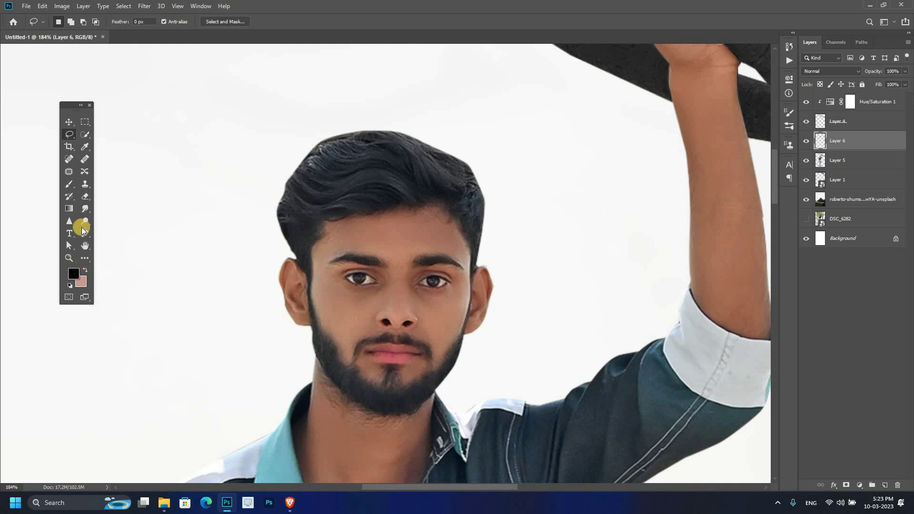
{"action": "left_click", "coordinate": [82, 204]}
{"action": "right_click", "coordinate": [537, 200]}
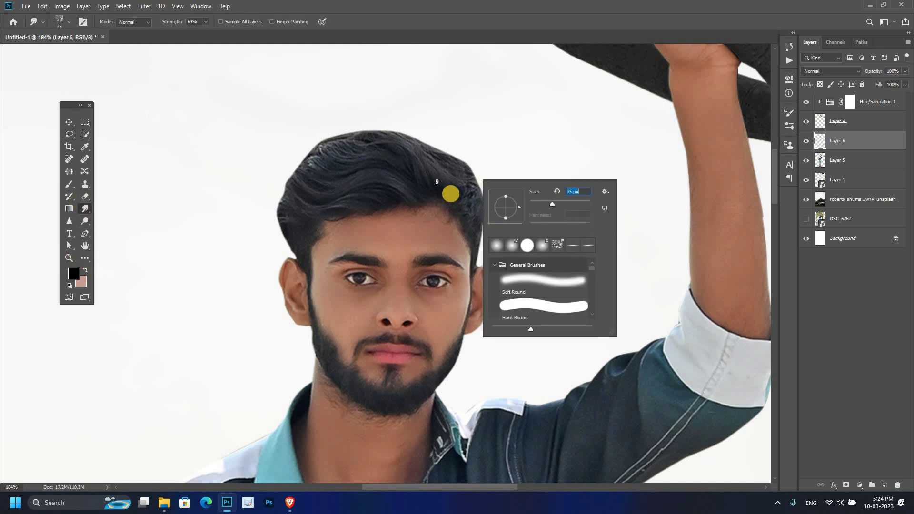
{"action": "mouse_move", "coordinate": [450, 193]}
{"action": "left_mouse_down"}
{"action": "mouse_move", "coordinate": [325, 189]}
{"action": "mouse_move", "coordinate": [259, 152]}
{"action": "mouse_move", "coordinate": [459, 195]}
{"action": "mouse_move", "coordinate": [333, 169]}
{"action": "mouse_move", "coordinate": [467, 184]}
{"action": "mouse_move", "coordinate": [480, 121]}
{"action": "left_mouse_up"}
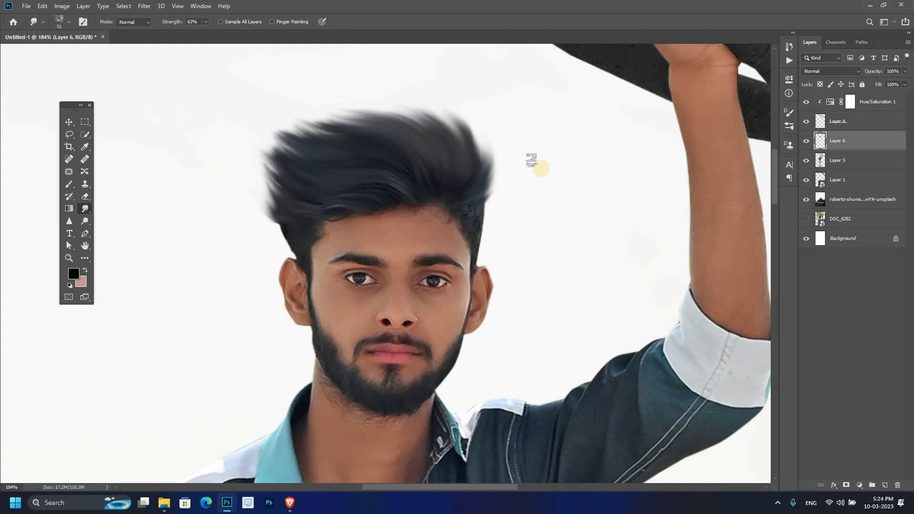
{"action": "right_click", "coordinate": [852, 140]}
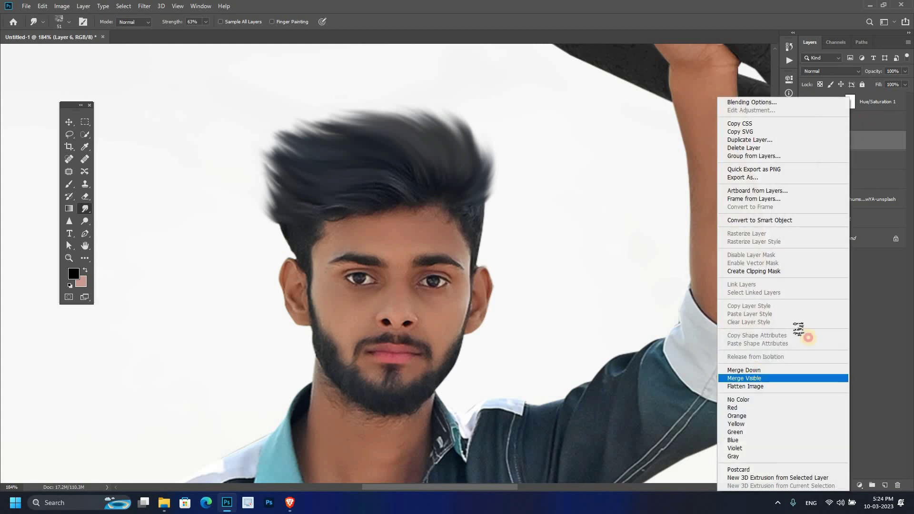
{"action": "left_click", "coordinate": [783, 374]}
{"action": "left_click", "coordinate": [142, 8]}
{"action": "left_click", "coordinate": [147, 75]}
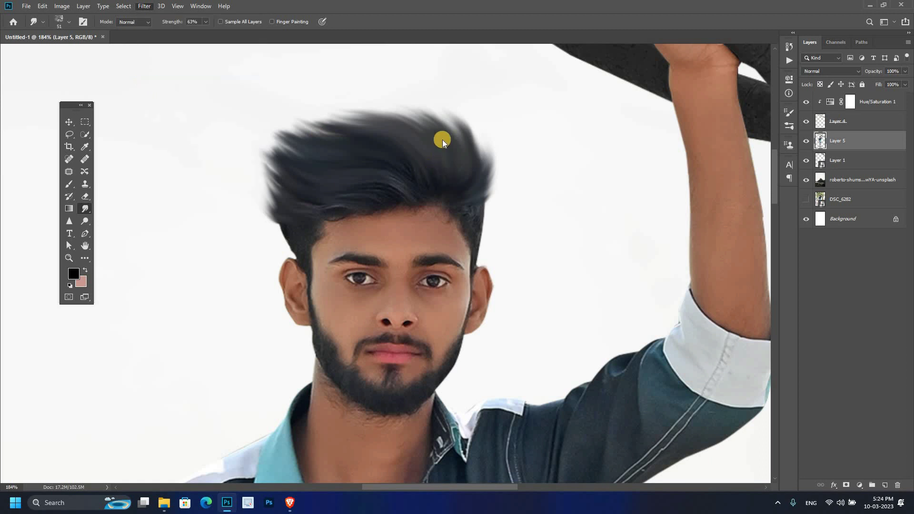
{"action": "scroll", "coordinate": [262, 135], "scroll_direction": "up", "scroll_amount": 3}
{"action": "scroll", "coordinate": [317, 177], "scroll_direction": "up", "scroll_amount": 3}
{"action": "scroll", "coordinate": [318, 176], "scroll_direction": "up", "scroll_amount": 5}
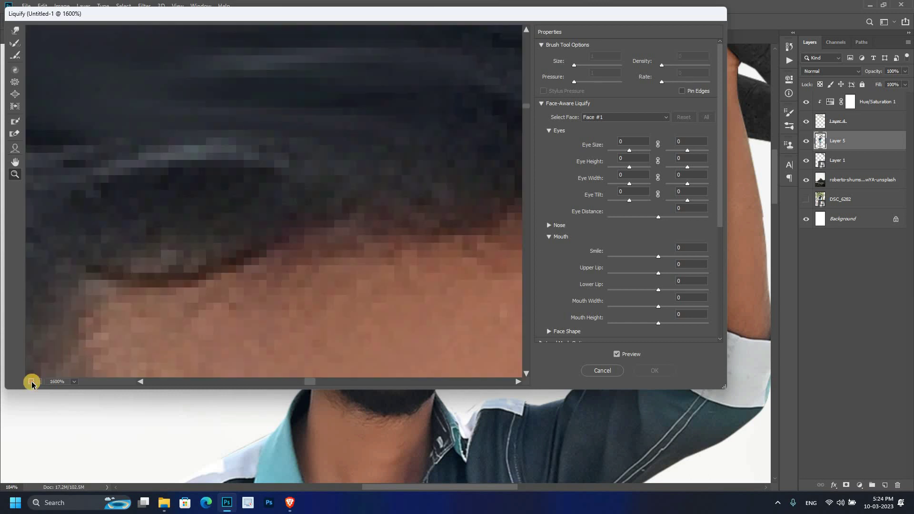
{"action": "left_click", "coordinate": [31, 381]}
{"action": "left_click", "coordinate": [15, 31]}
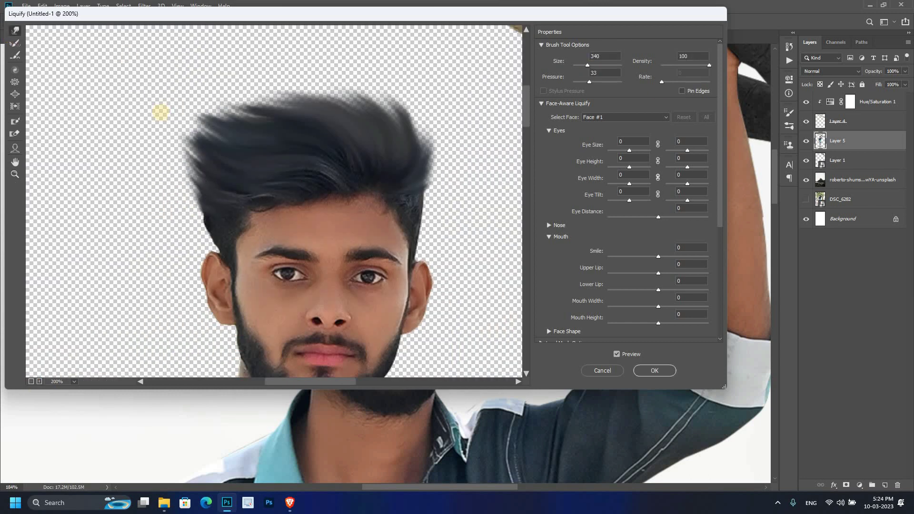
{"action": "key", "text": "bracketleft"}
{"action": "key", "text": "bracketleft"}
{"action": "key", "text": "bracketleft"}
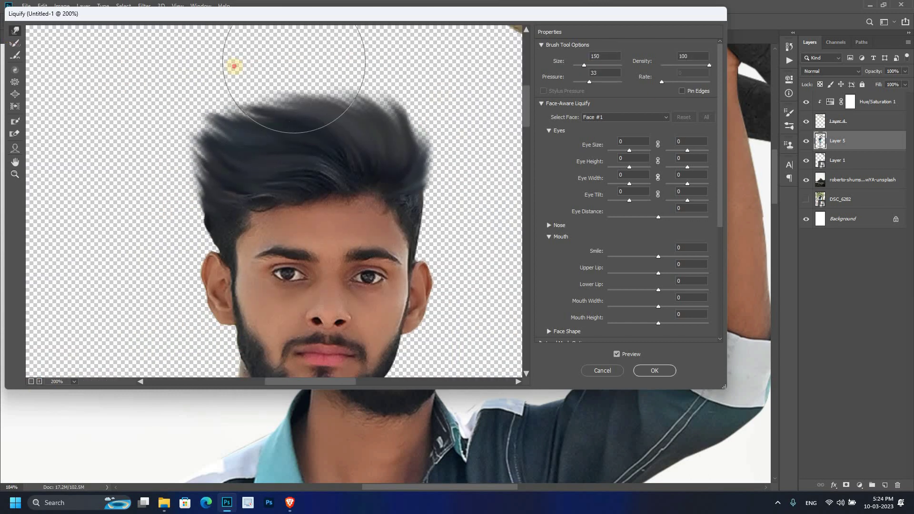
{"action": "left_click", "coordinate": [655, 371]}
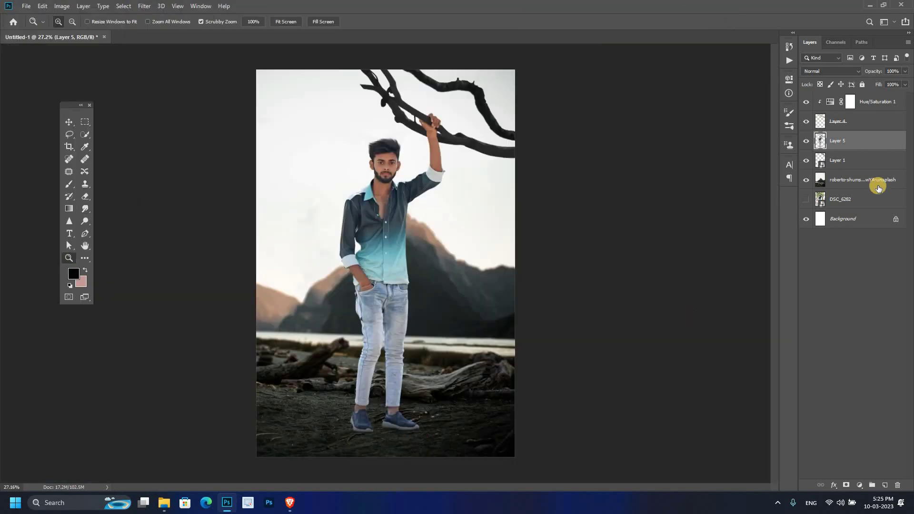
{"action": "scroll", "coordinate": [386, 419], "scroll_direction": "up", "scroll_amount": 5}
Add a new layer above the mountain-lake background and set a 190 px brush
{"action": "left_click", "coordinate": [856, 179]}
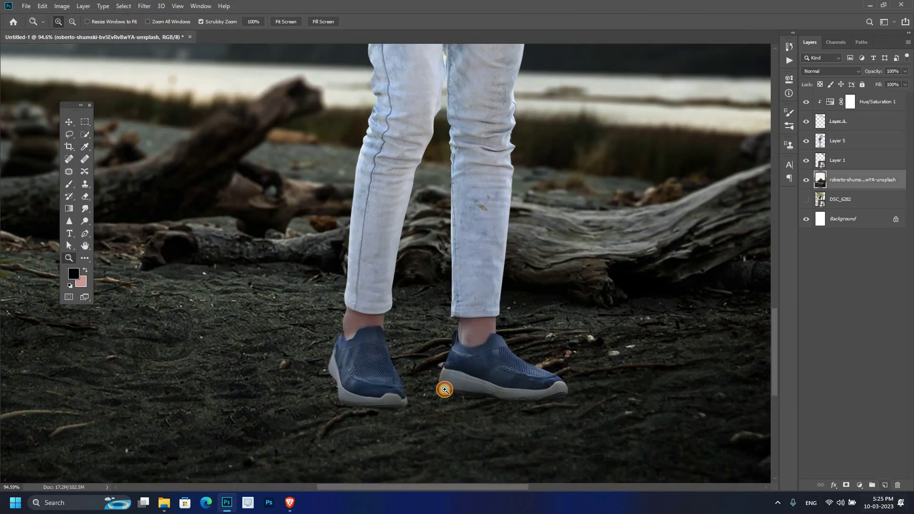
{"action": "key", "text": "ctrl+shift+alt+n"}
{"action": "scroll", "coordinate": [445, 390], "scroll_direction": "up", "scroll_amount": 2}
{"action": "scroll", "coordinate": [402, 378], "scroll_direction": "up", "scroll_amount": 1}
{"action": "left_click", "coordinate": [69, 183]}
{"action": "right_click", "coordinate": [510, 338]}
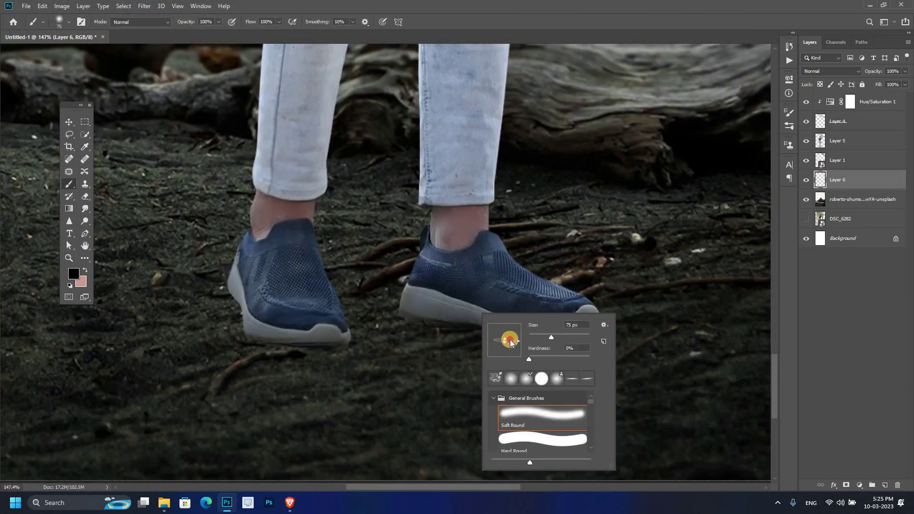
{"action": "key", "text": "Escape"}
Paint black at 13% brush opacity around the shoes and set Layer 6 to 74% opacity
{"action": "scroll", "coordinate": [381, 286], "scroll_direction": "down", "scroll_amount": 3}
{"action": "key", "text": "1"}
{"action": "key", "text": "3"}
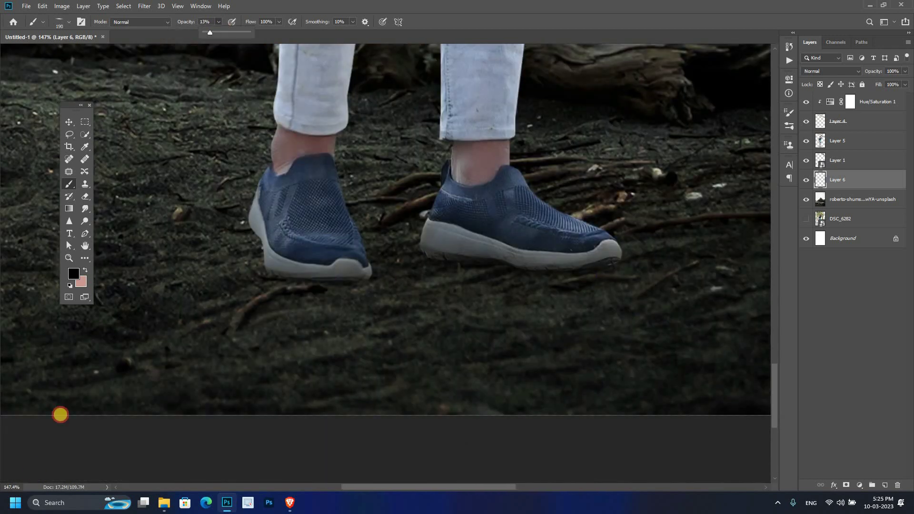
{"action": "left_click", "coordinate": [60, 414]}
{"action": "key", "text": "z"}
{"action": "left_click_drag", "start_coordinate": [442, 258], "coordinate": [405, 294]}
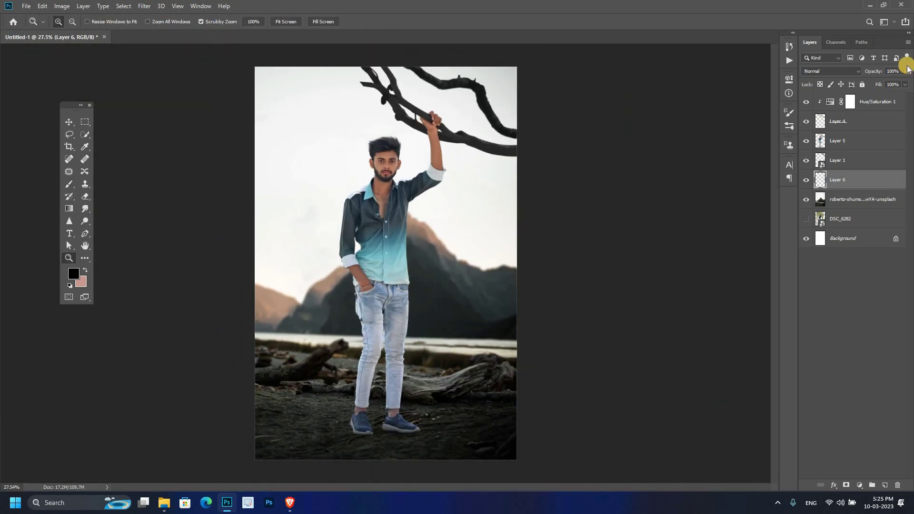
{"action": "key", "text": "7"}
{"action": "key", "text": "4"}
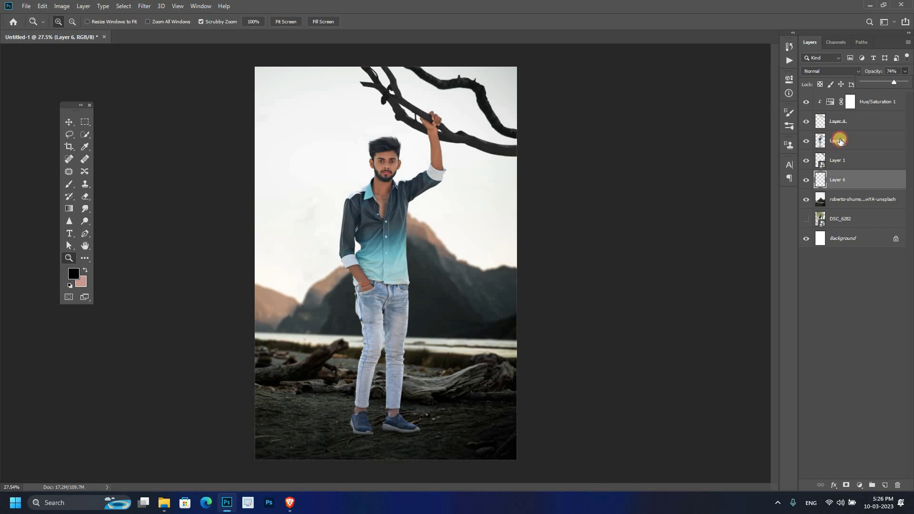
{"action": "left_click", "coordinate": [840, 141]}
Add Layer 7 clipped to Layer 5 and fill it with 50% gray
{"action": "key", "text": "ctrl+shift+alt+n"}
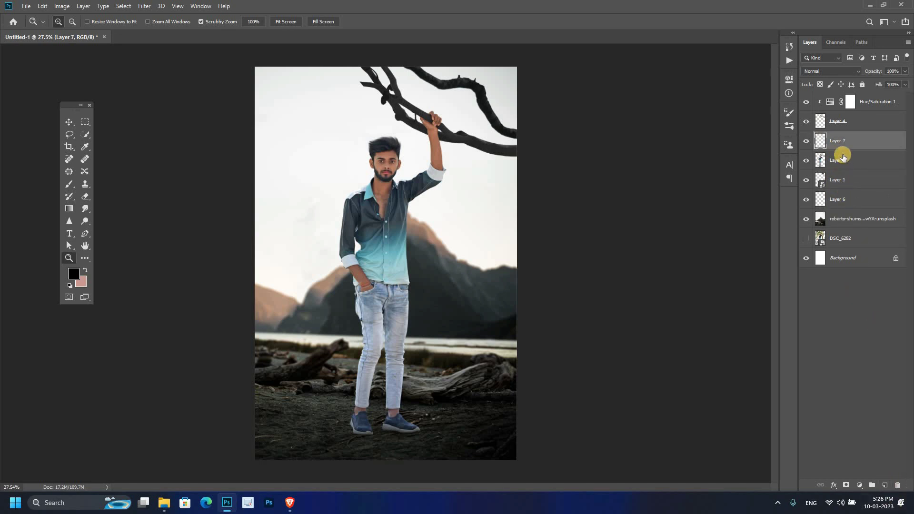
{"action": "right_click", "coordinate": [841, 144]}
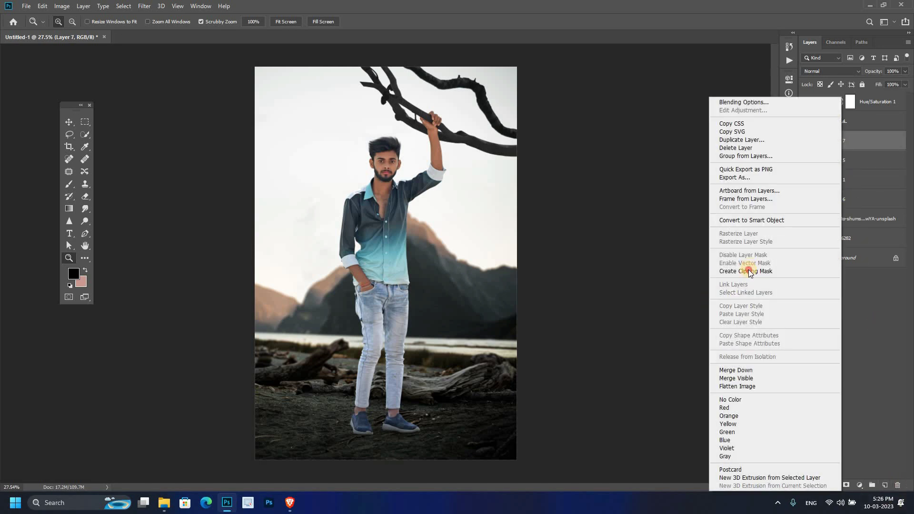
{"action": "left_click", "coordinate": [748, 272]}
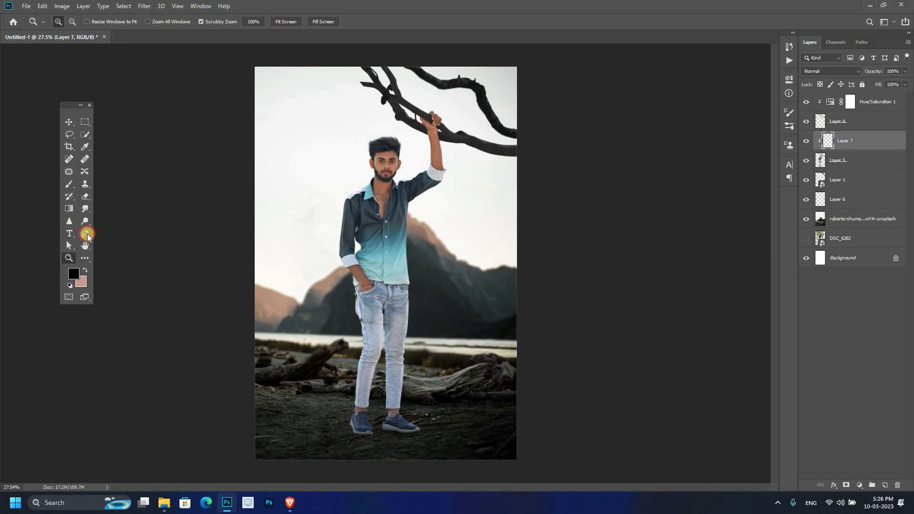
{"action": "left_click", "coordinate": [41, 6]}
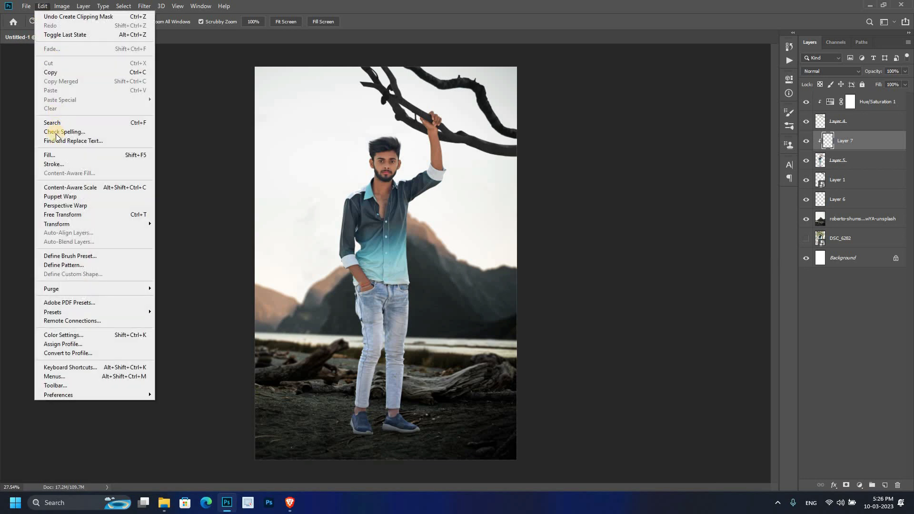
{"action": "left_click", "coordinate": [53, 155]}
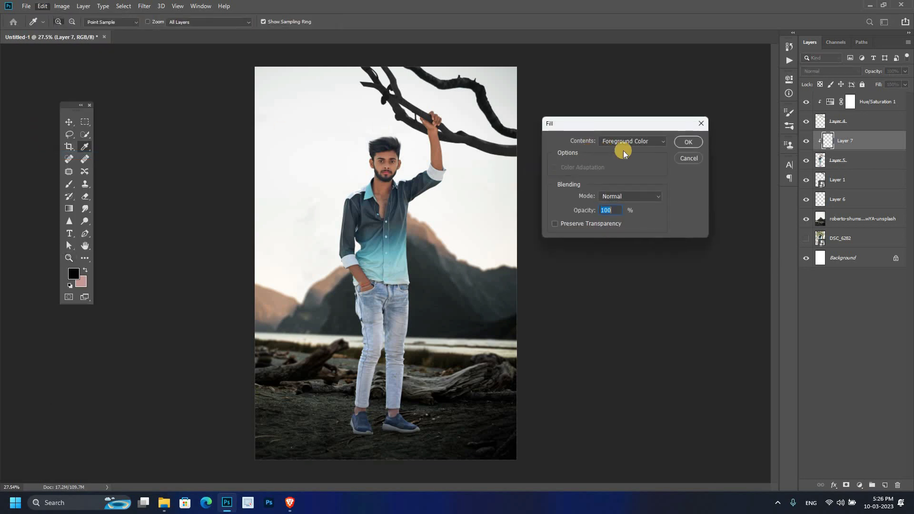
{"action": "left_click", "coordinate": [624, 141]}
{"action": "left_click", "coordinate": [613, 223]}
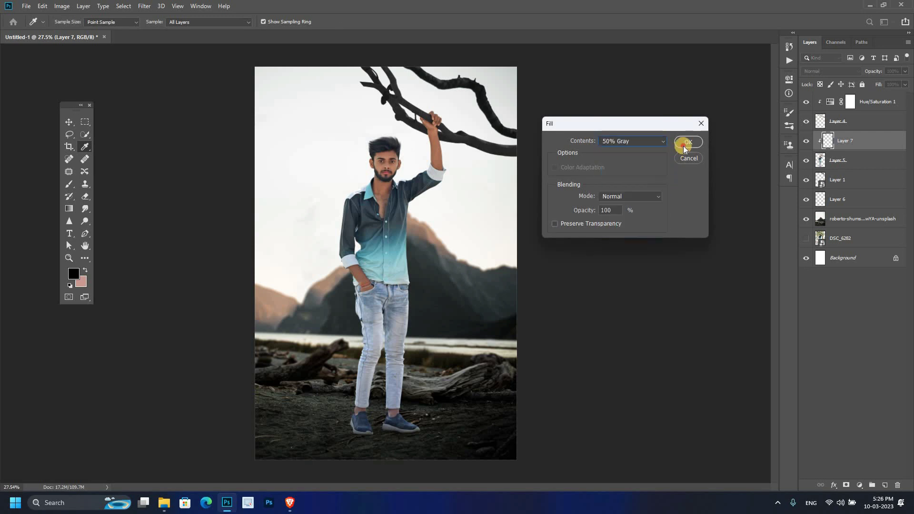
{"action": "left_click", "coordinate": [689, 142]}
Set Layer 7 to Overlay blend mode and pick the Dodge tool with a larger brush
{"action": "key", "text": "z"}
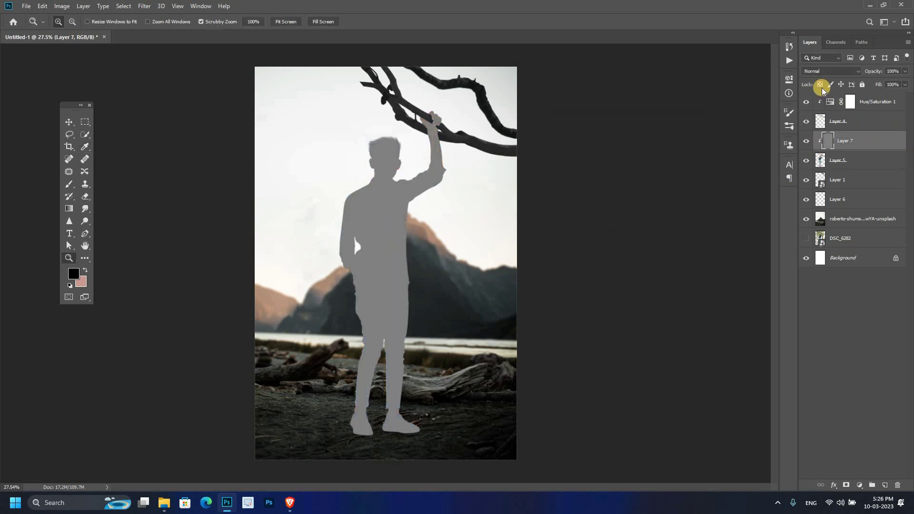
{"action": "left_click", "coordinate": [821, 71]}
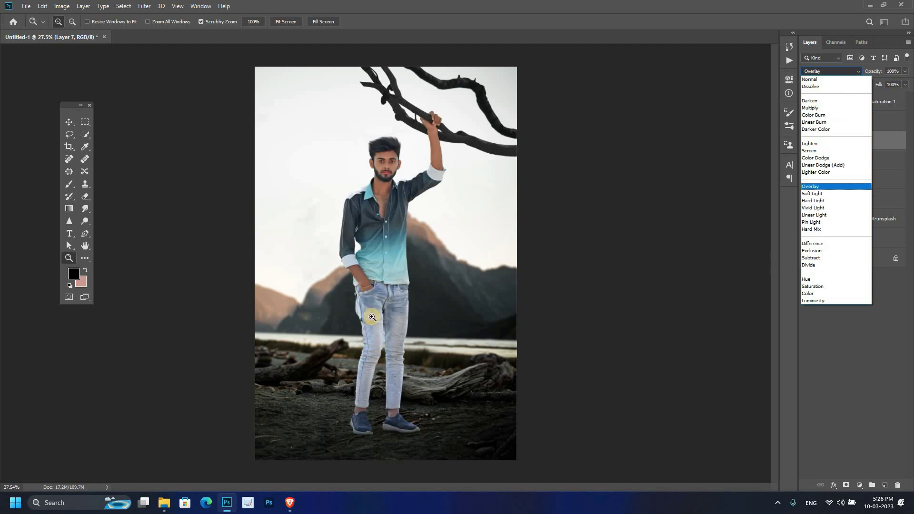
{"action": "left_click", "coordinate": [818, 188]}
{"action": "scroll", "coordinate": [421, 408], "scroll_direction": "up", "scroll_amount": 5}
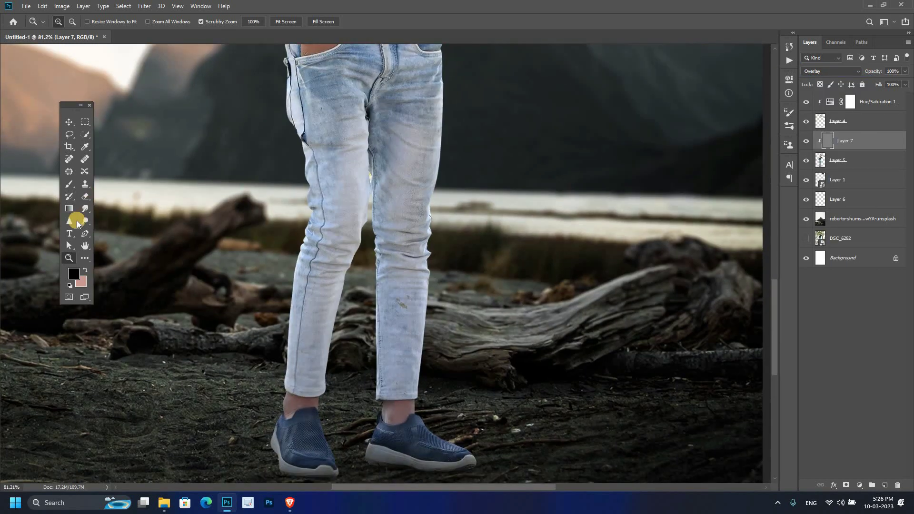
{"action": "left_click", "coordinate": [92, 231]}
{"action": "left_click", "coordinate": [121, 234]}
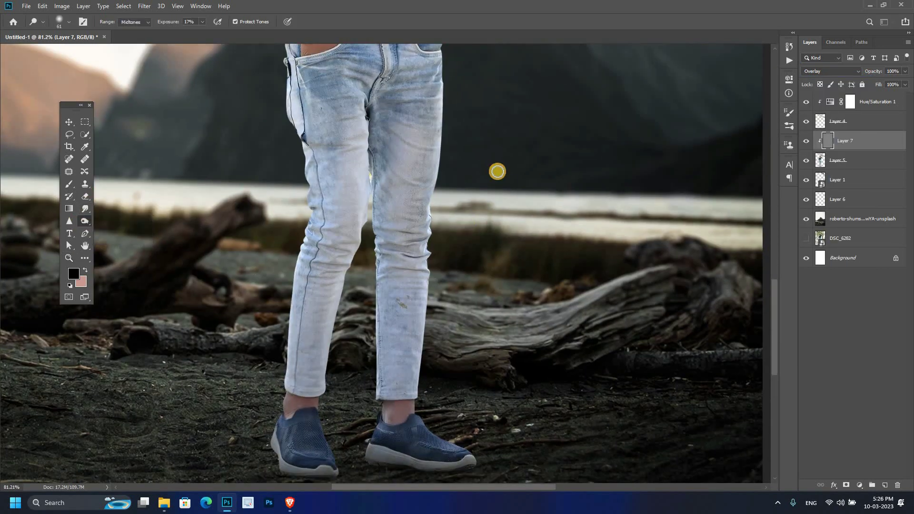
{"action": "right_click", "coordinate": [589, 200]}
{"action": "left_click", "coordinate": [384, 334]}
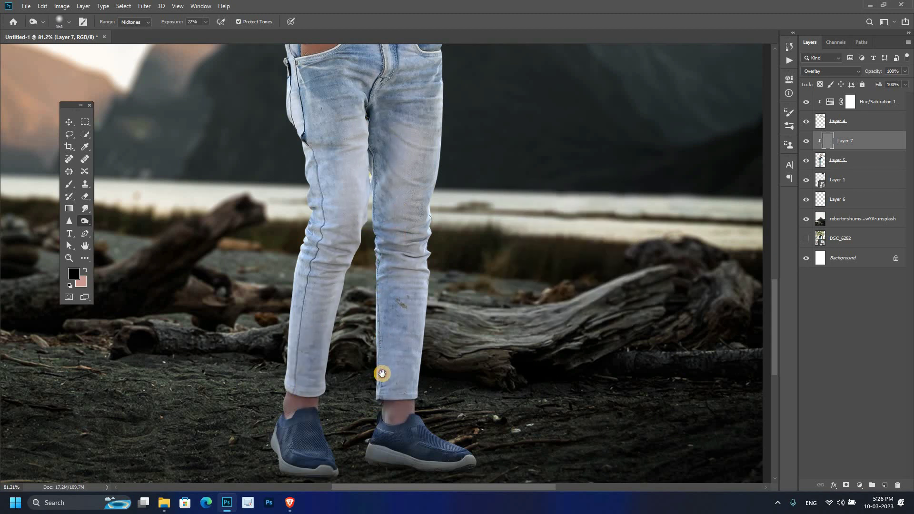
Burn the shading around the man's eyes with a 51 px brush
{"action": "scroll", "coordinate": [376, 333], "scroll_direction": "up", "scroll_amount": 3}
{"action": "scroll", "coordinate": [304, 216], "scroll_direction": "up", "scroll_amount": 3}
{"action": "scroll", "coordinate": [267, 271], "scroll_direction": "up", "scroll_amount": 2}
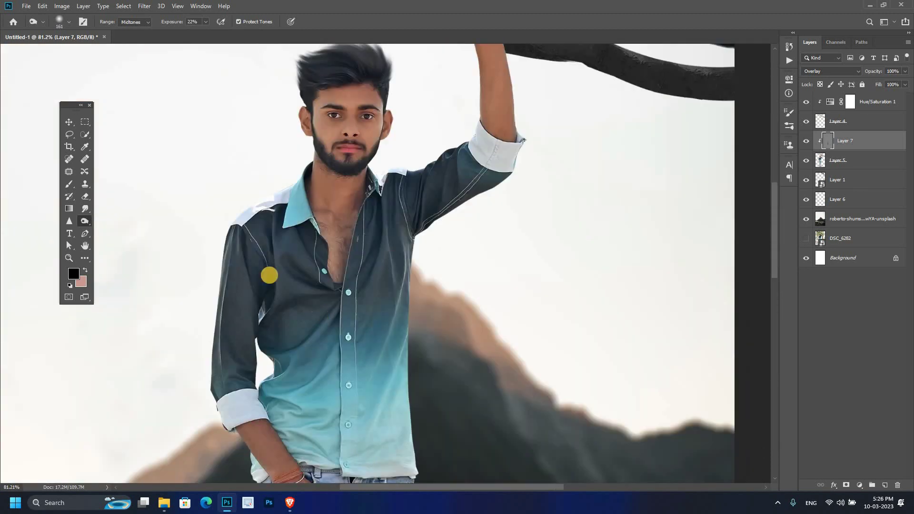
{"action": "scroll", "coordinate": [463, 324], "scroll_direction": "up", "scroll_amount": 2}
{"action": "scroll", "coordinate": [357, 275], "scroll_direction": "up", "scroll_amount": 2}
{"action": "key", "text": "shift+o"}
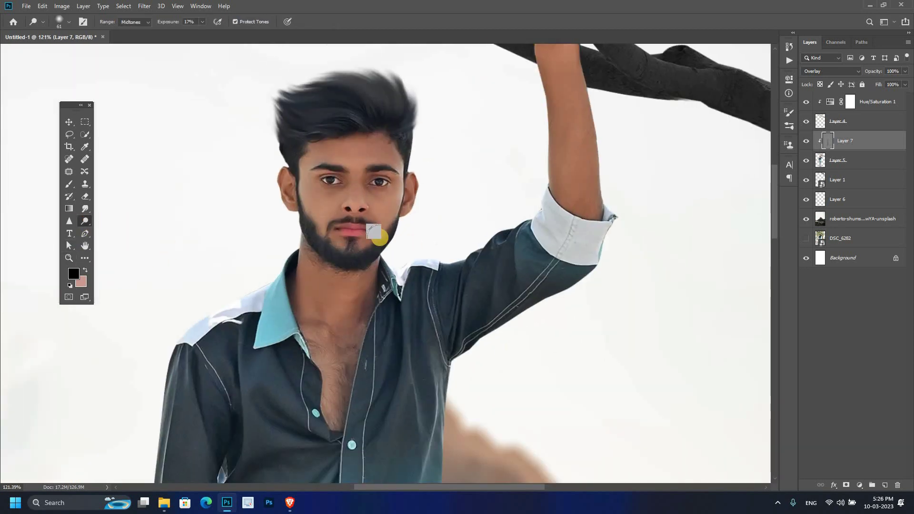
{"action": "right_click", "coordinate": [458, 269]}
{"action": "key", "text": "bracketleft"}
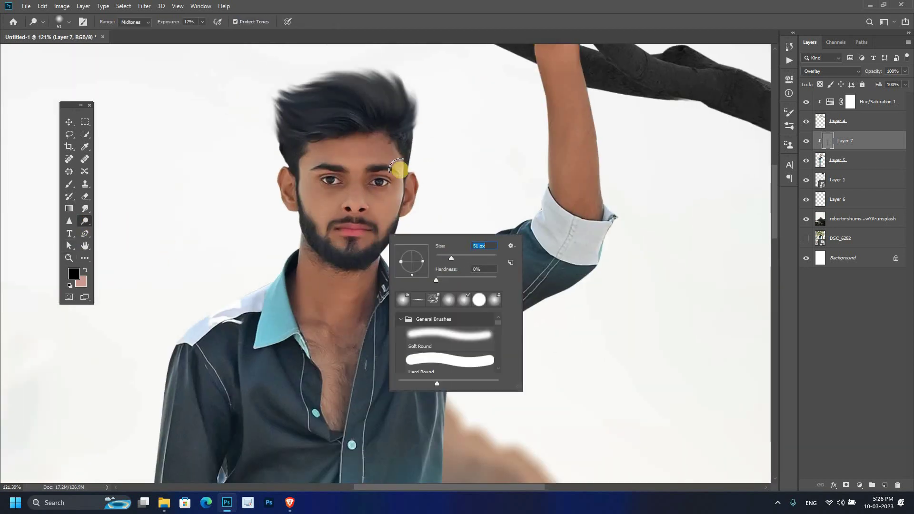
{"action": "key", "text": "Return"}
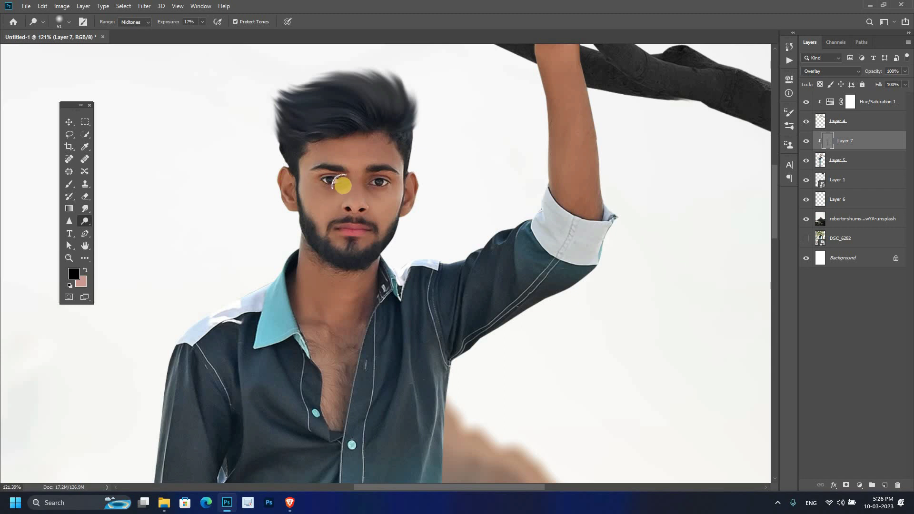
{"action": "mouse_move", "coordinate": [358, 181]}
{"action": "left_mouse_down"}
{"action": "mouse_move", "coordinate": [356, 197]}
{"action": "mouse_move", "coordinate": [373, 214]}
{"action": "left_mouse_up"}
Dodge and burn the clothes and face further, then lower Layer 7 to 50% opacity
{"action": "left_click_drag", "start_coordinate": [455, 162], "coordinate": [456, 199]}
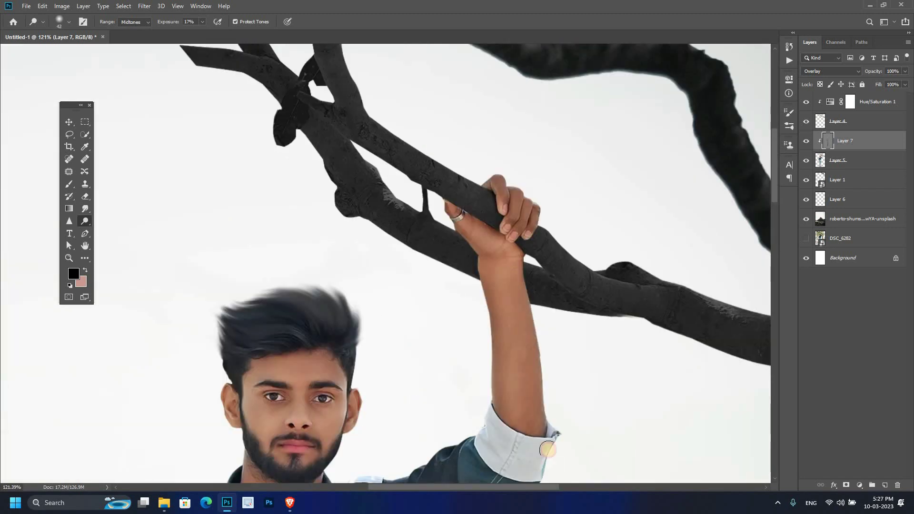
{"action": "scroll", "coordinate": [294, 212], "scroll_direction": "down", "scroll_amount": 10}
{"action": "scroll", "coordinate": [298, 290], "scroll_direction": "up", "scroll_amount": 3}
{"action": "scroll", "coordinate": [308, 298], "scroll_direction": "up", "scroll_amount": 5}
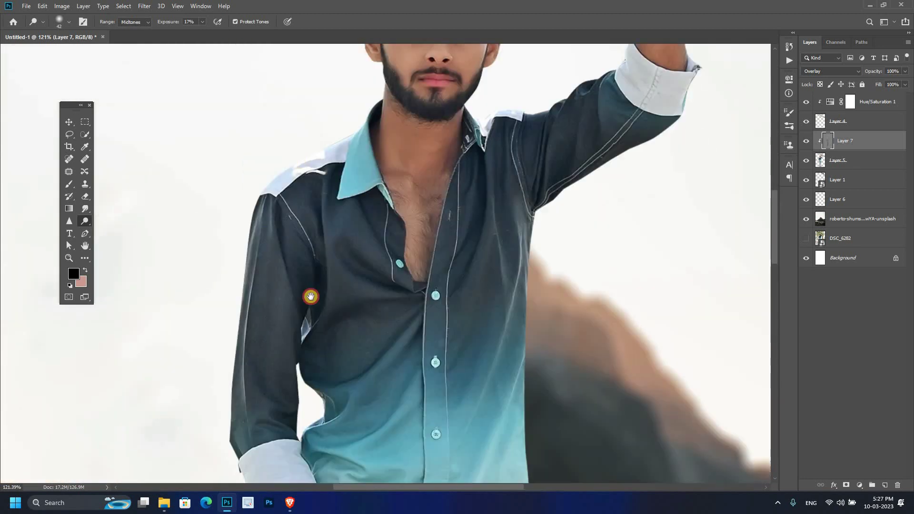
{"action": "scroll", "coordinate": [502, 216], "scroll_direction": "down", "scroll_amount": 12}
{"action": "scroll", "coordinate": [503, 216], "scroll_direction": "down", "scroll_amount": 5}
{"action": "key", "text": "o"}
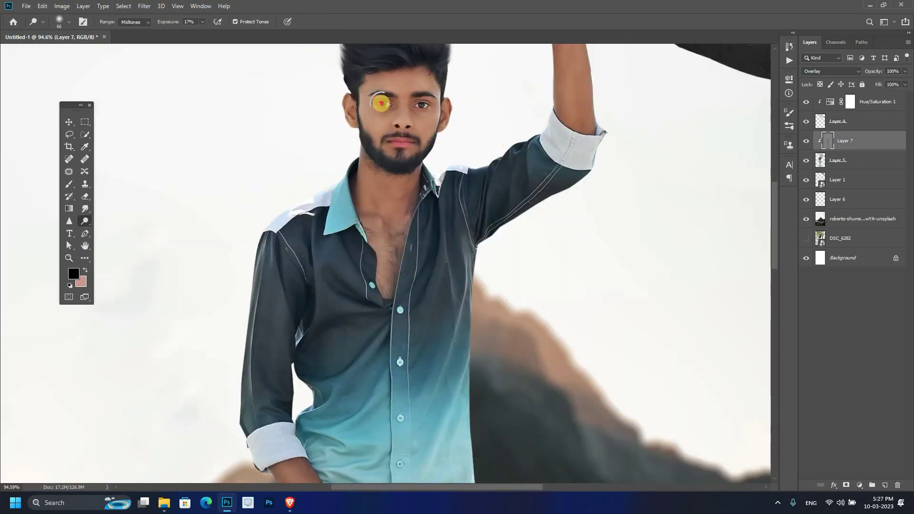
{"action": "key", "text": "z"}
{"action": "scroll", "coordinate": [347, 205], "scroll_direction": "down", "scroll_amount": 1}
{"action": "key", "text": "ctrl+minus"}
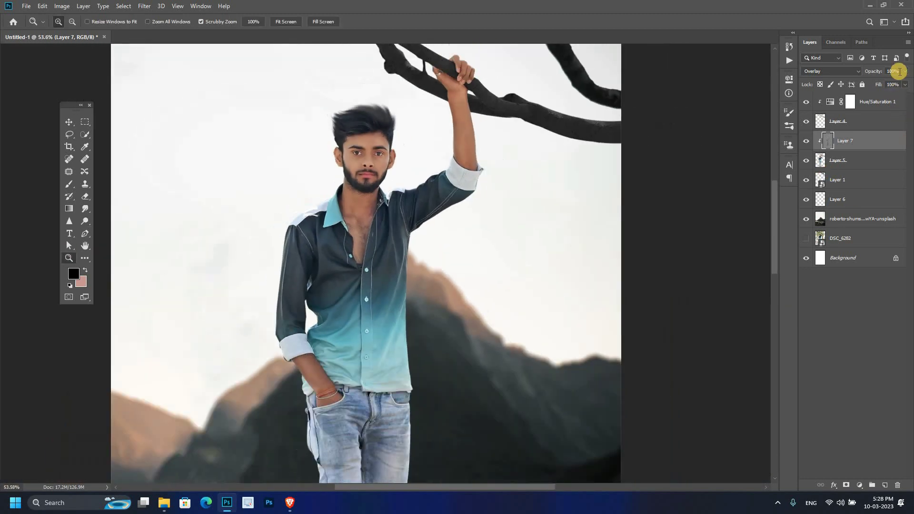
{"action": "left_click_drag", "start_coordinate": [889, 85], "coordinate": [831, 88]}
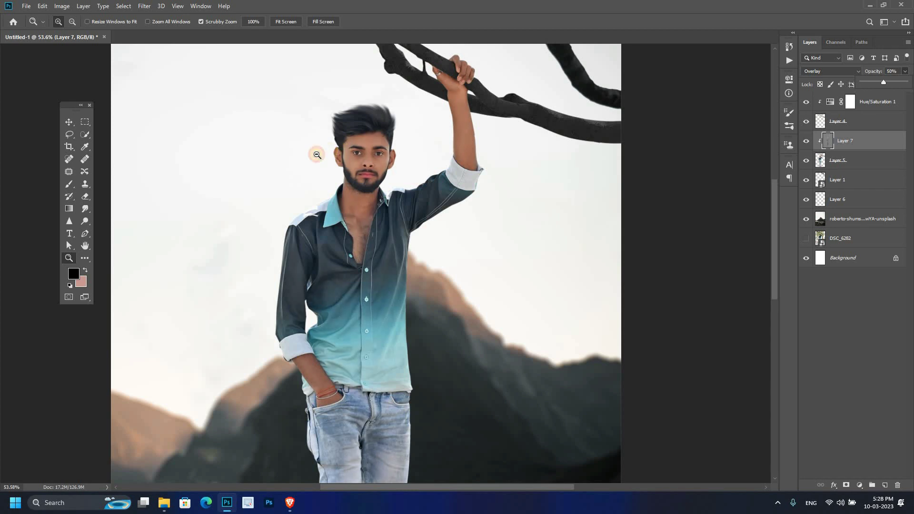
{"action": "key", "text": "5"}
{"action": "scroll", "coordinate": [343, 145], "scroll_direction": "down", "scroll_amount": 2}
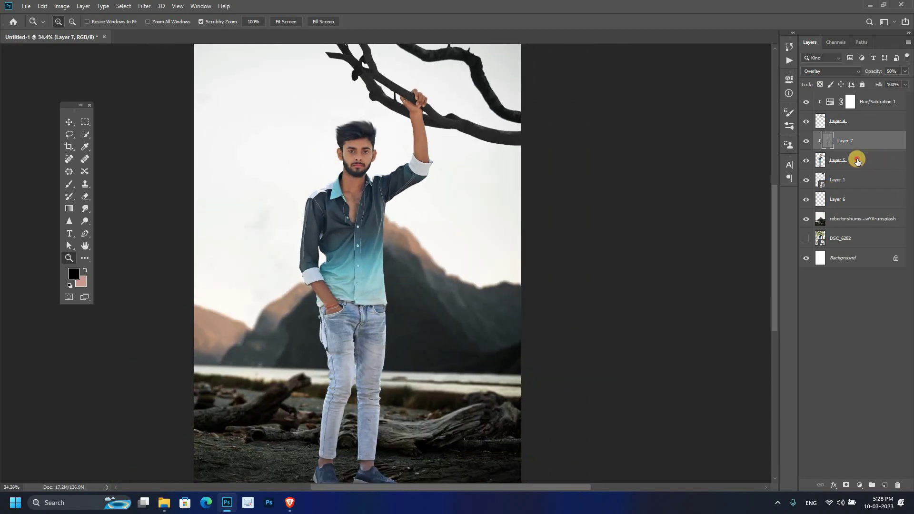
{"action": "left_click", "coordinate": [854, 159]}
Add Selective Color: Reds cyan -28, magenta -3, black -34; Blacks black +13
{"action": "left_click", "coordinate": [861, 484]}
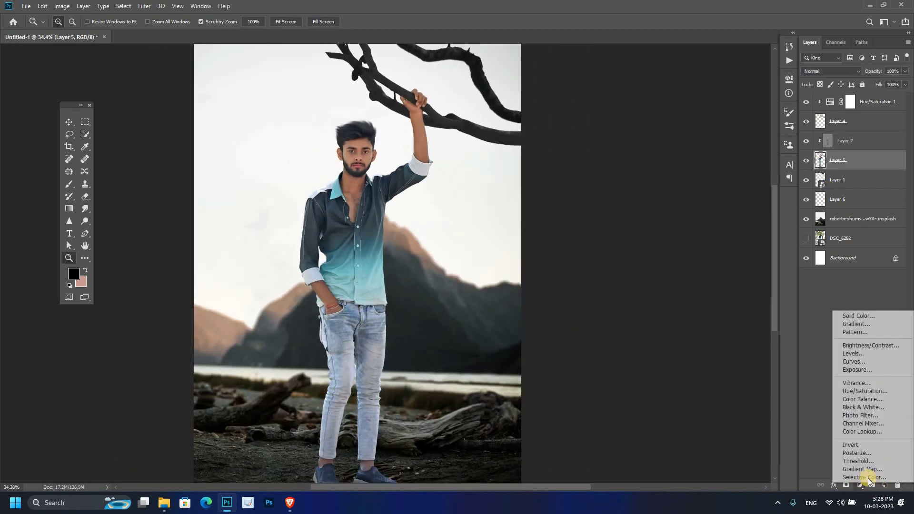
{"action": "left_click", "coordinate": [864, 477]}
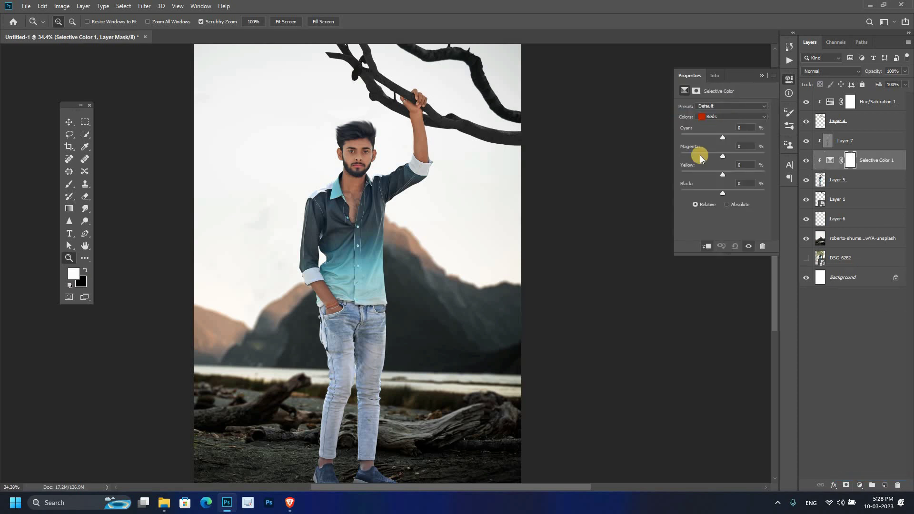
{"action": "mouse_move", "coordinate": [722, 138]}
{"action": "left_mouse_down"}
{"action": "mouse_move", "coordinate": [713, 140]}
{"action": "mouse_move", "coordinate": [711, 160]}
{"action": "mouse_move", "coordinate": [721, 157]}
{"action": "left_mouse_up"}
{"action": "left_click", "coordinate": [731, 117]}
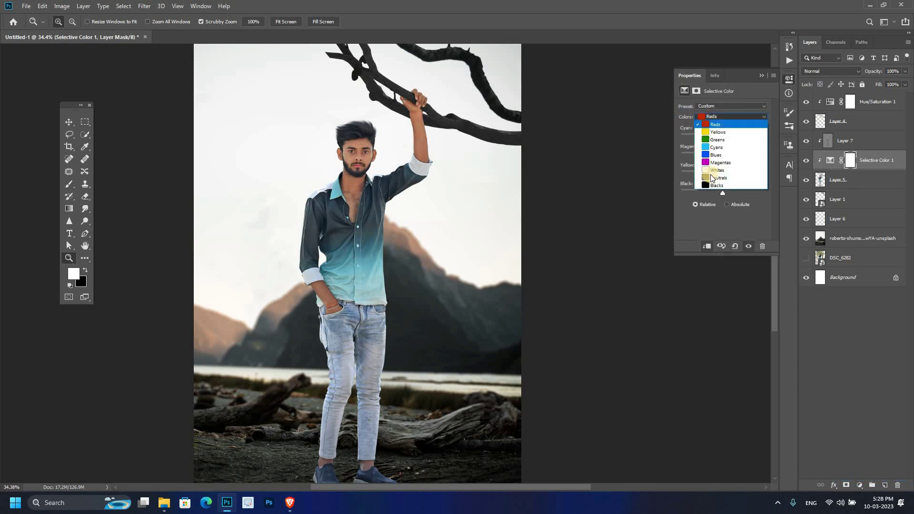
{"action": "left_click", "coordinate": [711, 119]}
{"action": "mouse_move", "coordinate": [722, 190]}
{"action": "left_mouse_down"}
{"action": "mouse_move", "coordinate": [709, 191]}
{"action": "mouse_move", "coordinate": [728, 193]}
{"action": "left_mouse_up"}
{"action": "left_click", "coordinate": [728, 117]}
{"action": "left_click", "coordinate": [715, 187]}
{"action": "left_click_drag", "start_coordinate": [380, 190], "coordinate": [378, 190]}
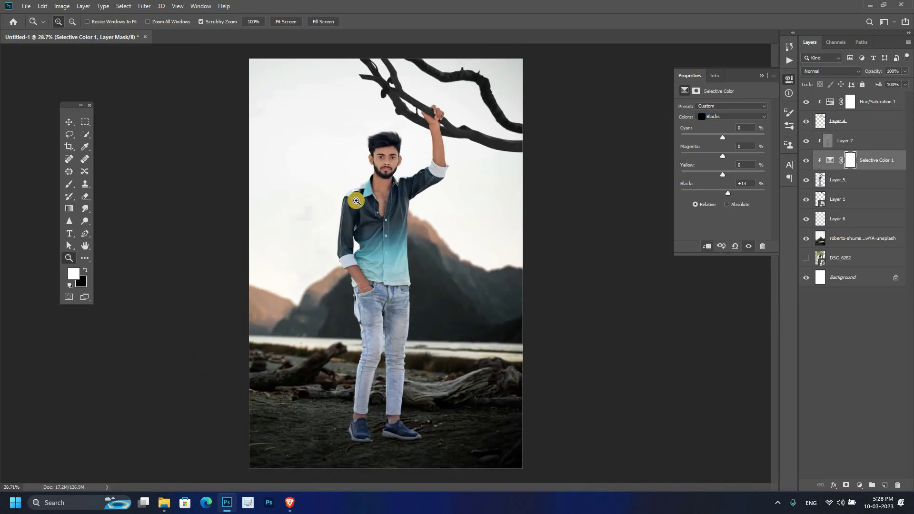
Add a new Layer 8 clipped to the layer below, with red #ff0000 as the foreground colour
{"action": "left_click", "coordinate": [863, 158]}
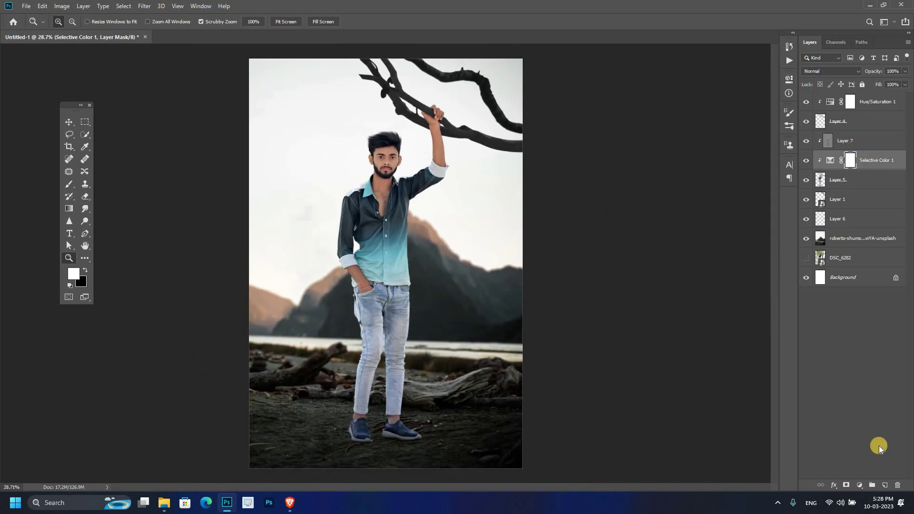
{"action": "key", "text": "ctrl+shift+alt+n"}
{"action": "left_click", "coordinate": [450, 253]}
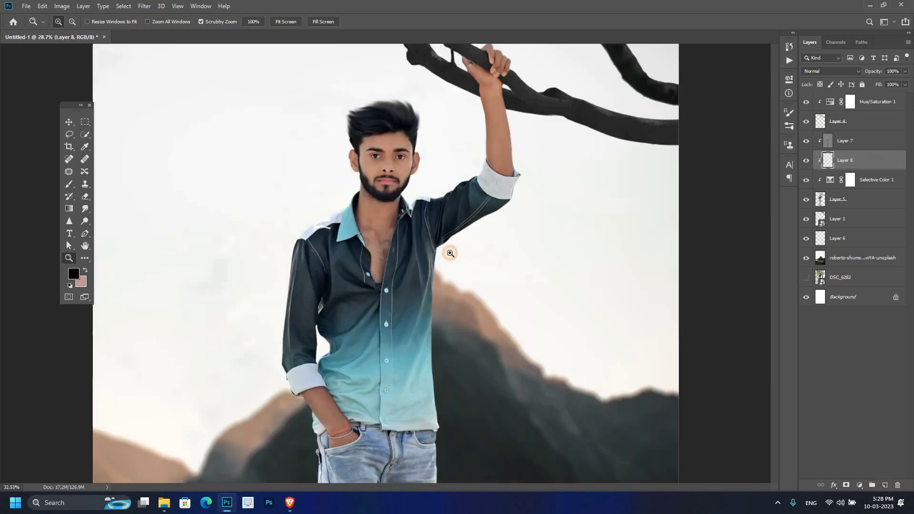
{"action": "left_click", "coordinate": [73, 273]}
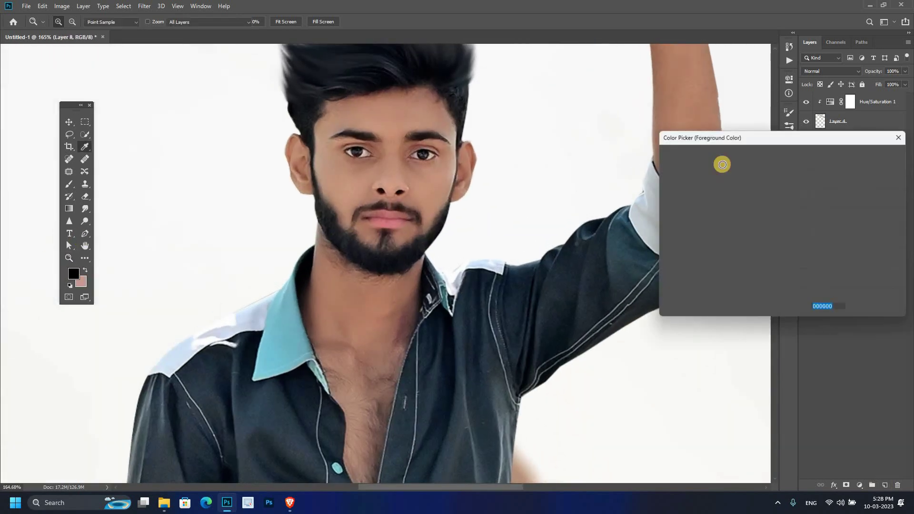
{"action": "left_click", "coordinate": [782, 158]}
{"action": "key", "text": "Return"}
{"action": "left_click", "coordinate": [70, 183]}
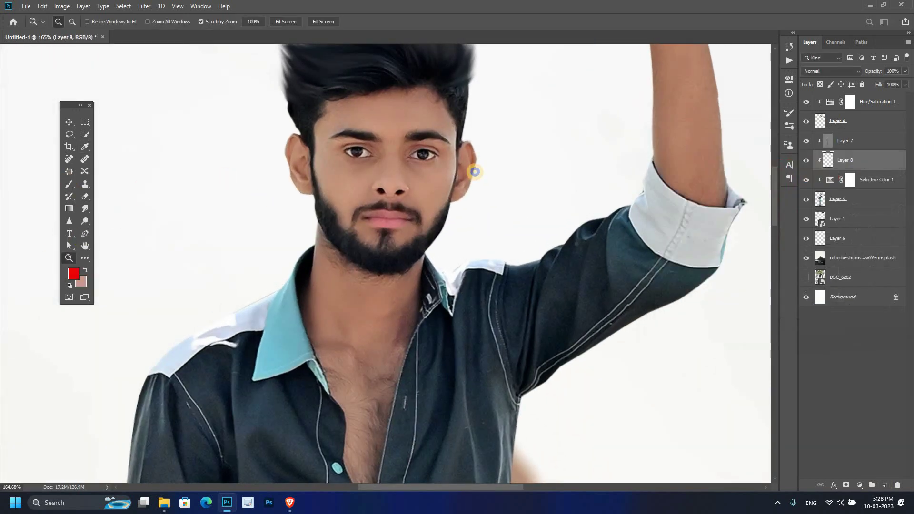
Set up the soft round brush for the lips and fit the whole image in view
{"action": "right_click", "coordinate": [474, 172]}
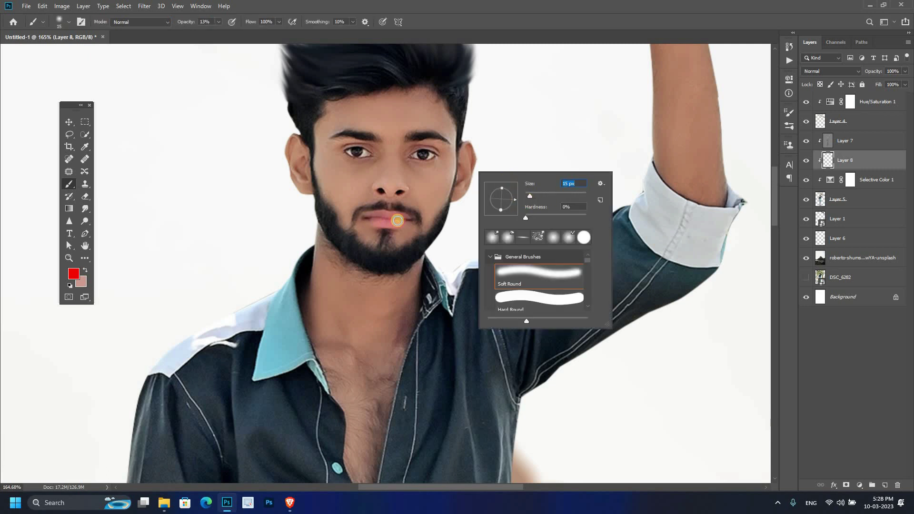
{"action": "key", "text": "Escape"}
{"action": "key", "text": "ctrl+minus"}
{"action": "left_click", "coordinate": [69, 257]}
{"action": "key", "text": "ctrl+0"}
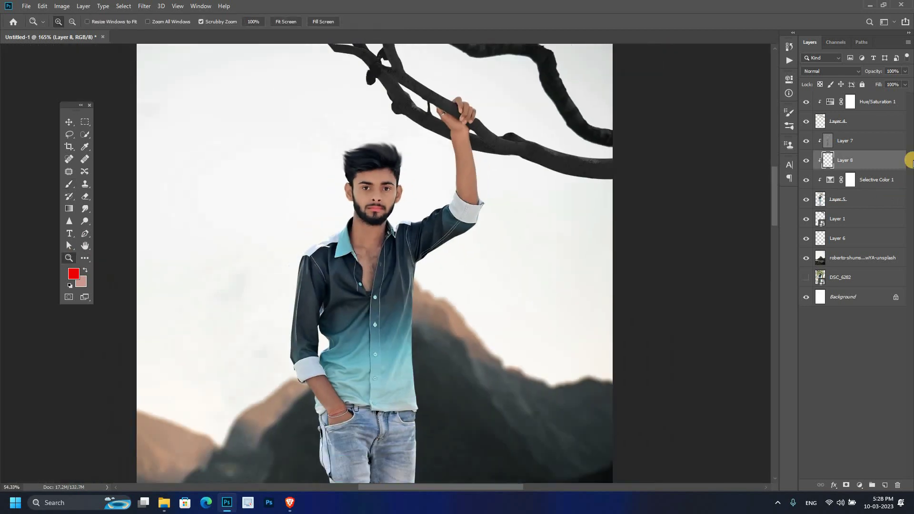
Lower Layer 8's opacity to 25% and select the top Hue/Saturation 1 layer
{"action": "left_click_drag", "start_coordinate": [905, 71], "coordinate": [837, 86]}
{"action": "left_click_drag", "start_coordinate": [909, 94], "coordinate": [872, 107]}
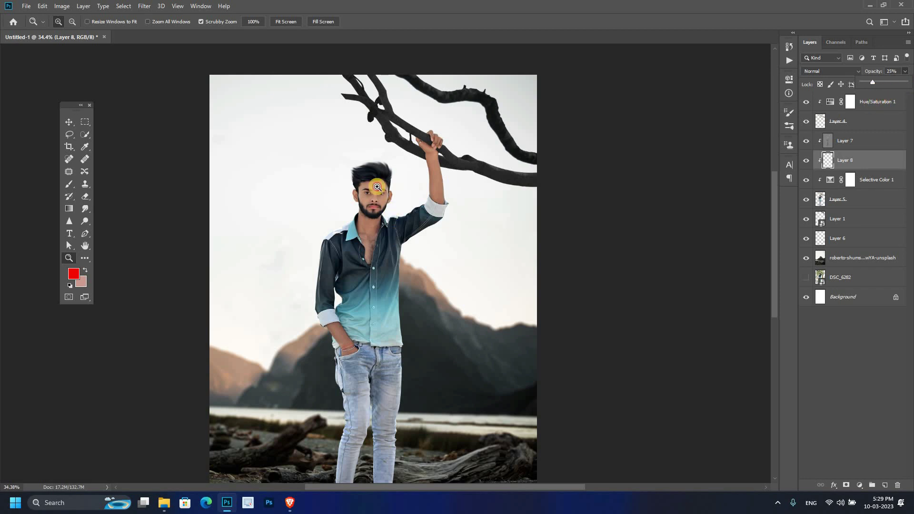
{"action": "left_click", "coordinate": [391, 216]}
{"action": "scroll", "coordinate": [366, 157], "scroll_direction": "down", "scroll_amount": 1}
{"action": "scroll", "coordinate": [366, 157], "scroll_direction": "down", "scroll_amount": 1}
{"action": "left_click", "coordinate": [850, 102]}
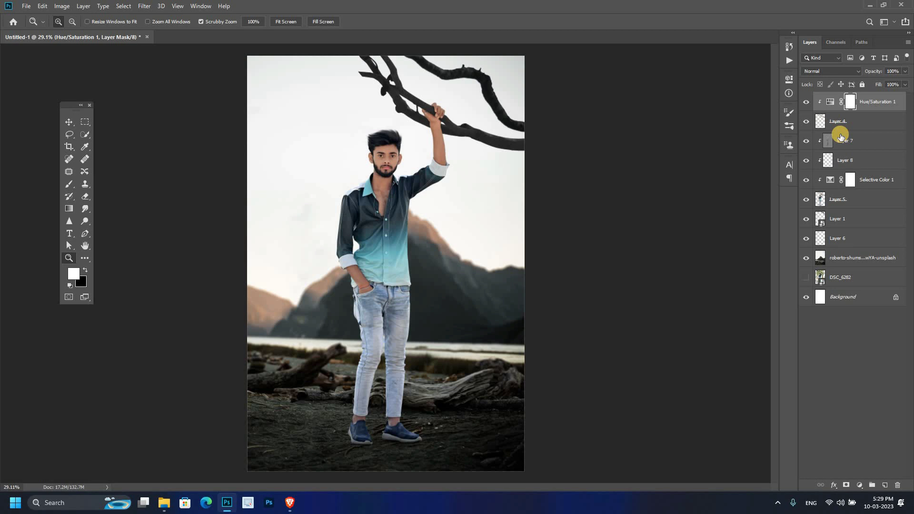
Stamp all visible layers onto a new layer, then in Camera Raw set Contrast +24 and soften Clarity
{"action": "key", "text": "ctrl+shift+alt+e"}
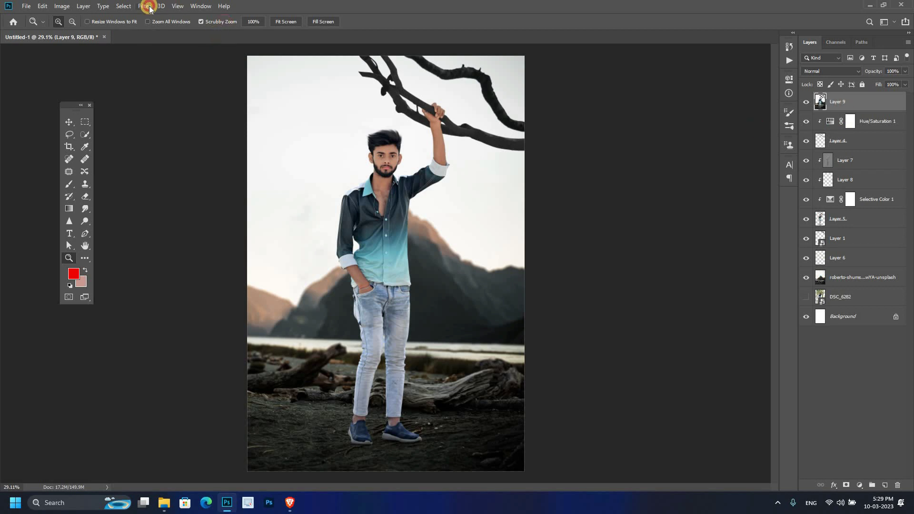
{"action": "left_click", "coordinate": [149, 9]}
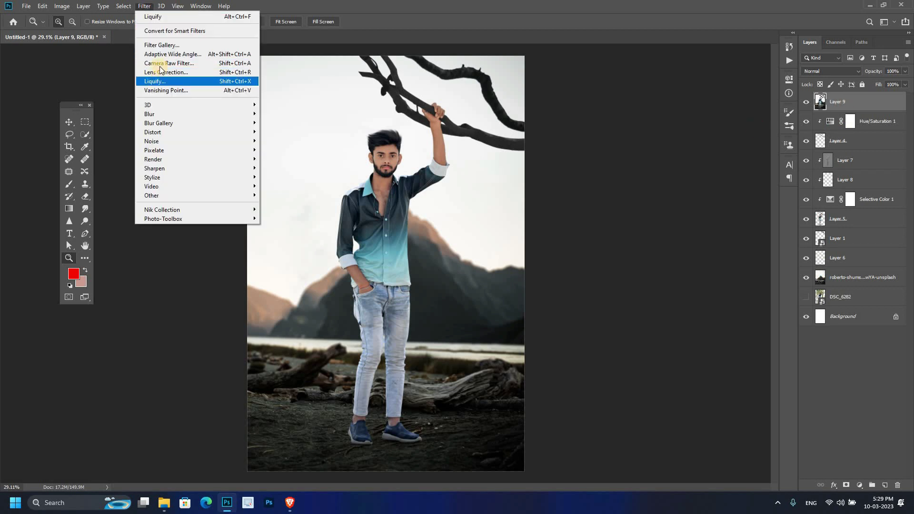
{"action": "key", "text": "Escape"}
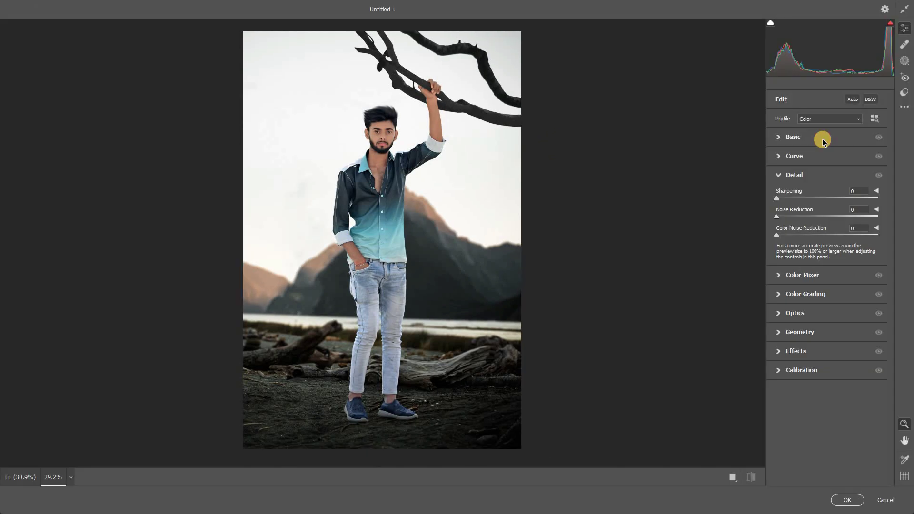
{"action": "left_click", "coordinate": [823, 139]}
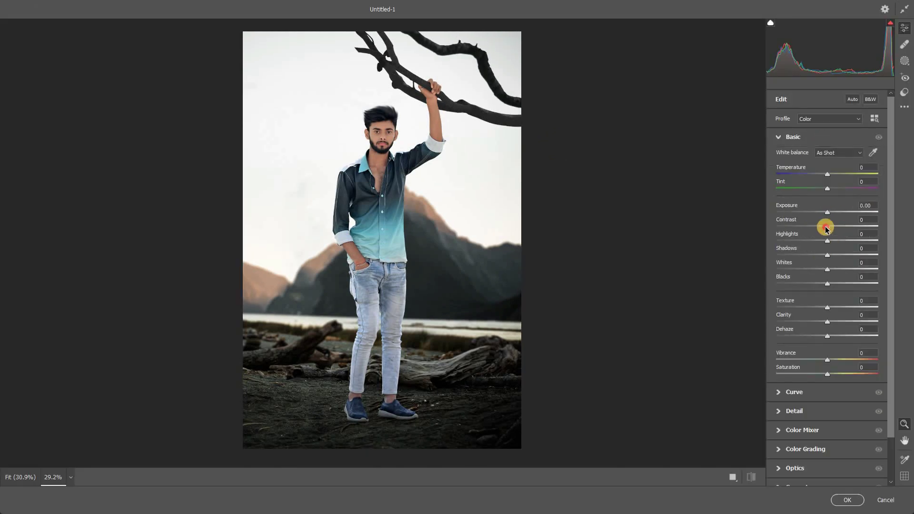
{"action": "mouse_move", "coordinate": [826, 229]}
{"action": "left_mouse_down"}
{"action": "mouse_move", "coordinate": [839, 227]}
{"action": "mouse_move", "coordinate": [818, 241]}
{"action": "mouse_move", "coordinate": [834, 255]}
{"action": "mouse_move", "coordinate": [833, 284]}
{"action": "left_mouse_up"}
{"action": "left_click_drag", "start_coordinate": [821, 324], "coordinate": [818, 323]}
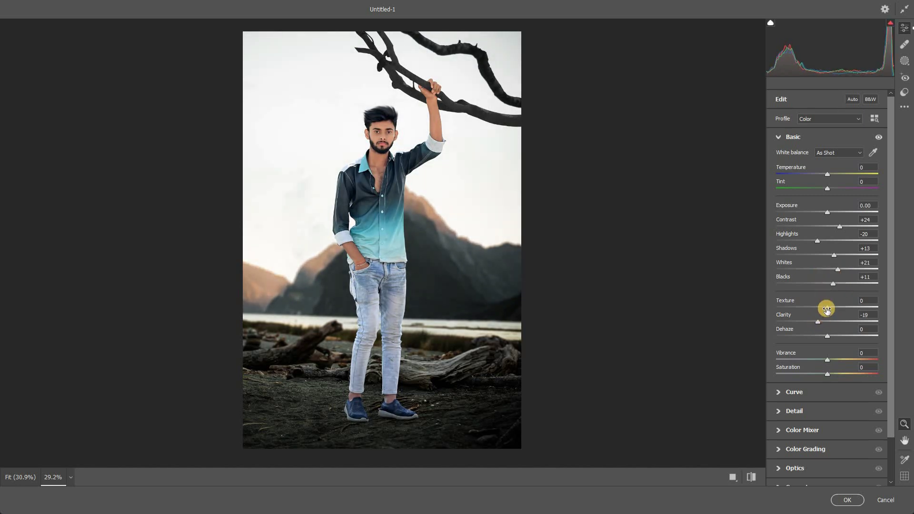
In the Color Mixer, lower the Oranges saturation to -18
{"action": "left_click", "coordinate": [826, 430]}
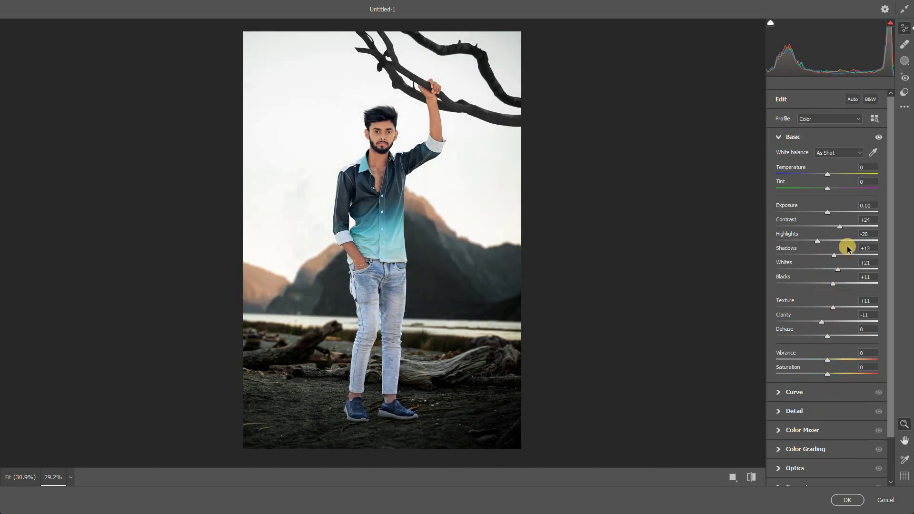
{"action": "left_click", "coordinate": [786, 224]}
{"action": "left_click_drag", "start_coordinate": [828, 276], "coordinate": [863, 276]}
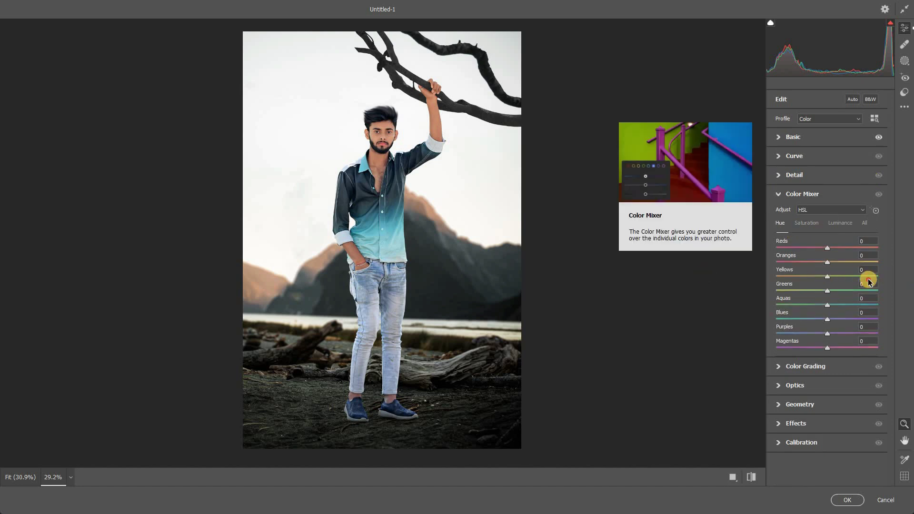
{"action": "left_click", "coordinate": [806, 223]}
{"action": "left_click", "coordinate": [816, 262]}
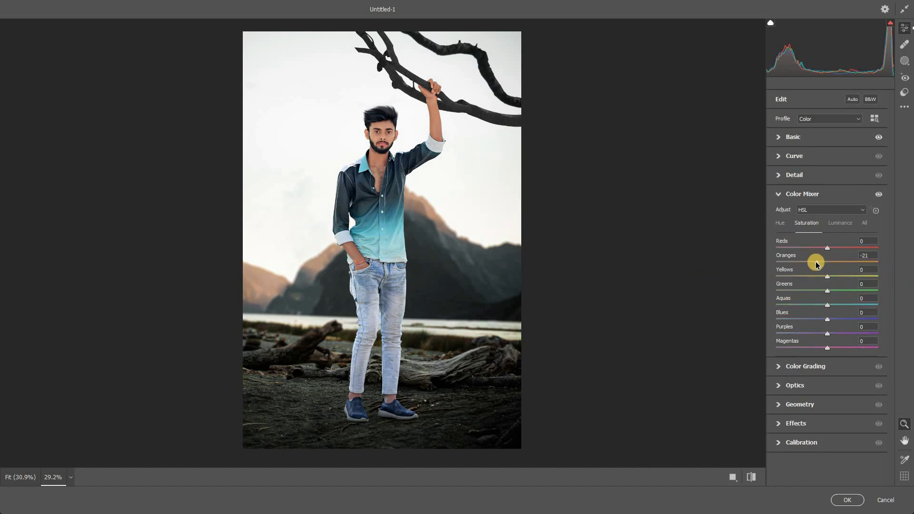
On the red channel tone curve, pull down the highlights end point
{"action": "left_click", "coordinate": [812, 157]}
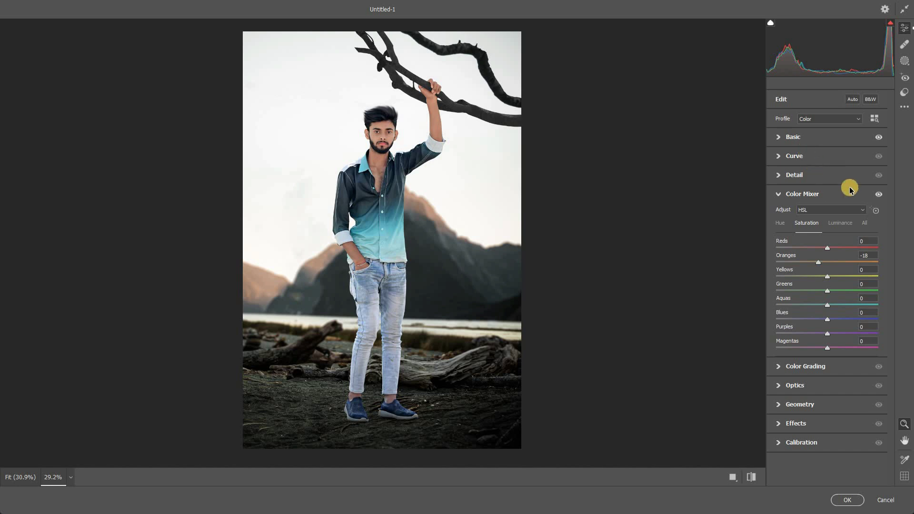
{"action": "left_click", "coordinate": [825, 175]}
{"action": "left_click_drag", "start_coordinate": [879, 184], "coordinate": [880, 189]}
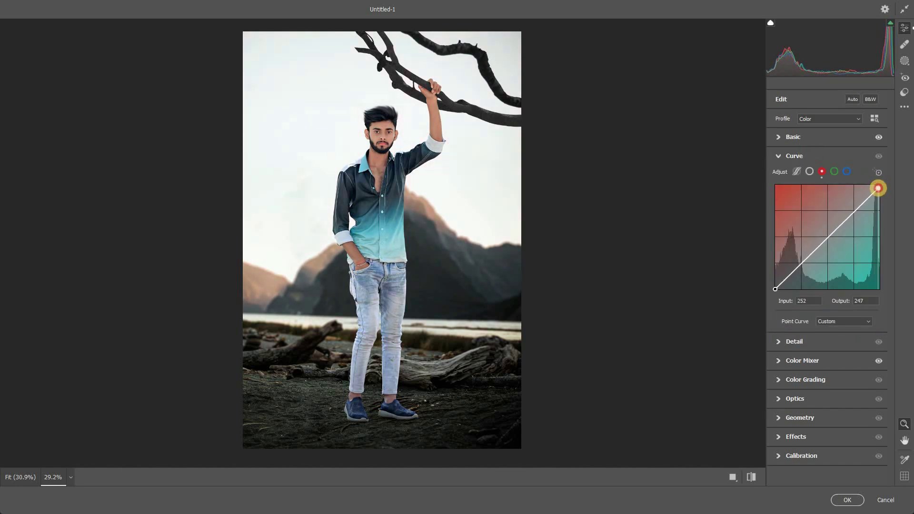
Shape the red curve: trim the brightest reds, raise the midtones slightly, add a shadow point
{"action": "left_click_drag", "start_coordinate": [880, 189], "coordinate": [877, 188]}
{"action": "left_click_drag", "start_coordinate": [829, 235], "coordinate": [828, 233]}
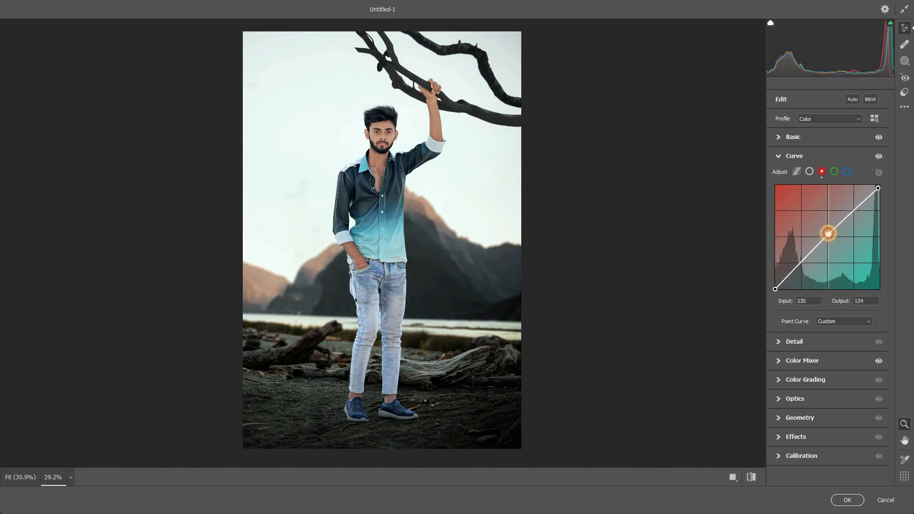
{"action": "left_click", "coordinate": [801, 262]}
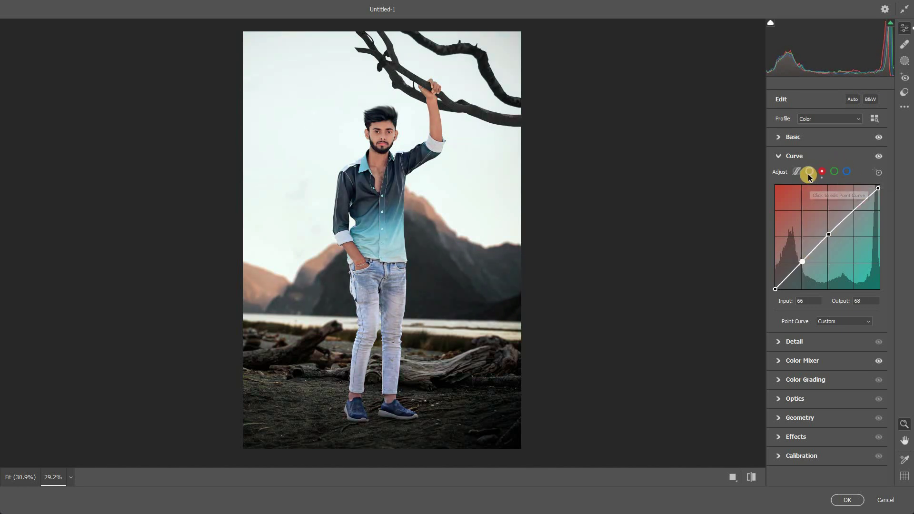
In Color Grading, brighten midtone luminance and darken shadow luminance
{"action": "left_click", "coordinate": [805, 379]}
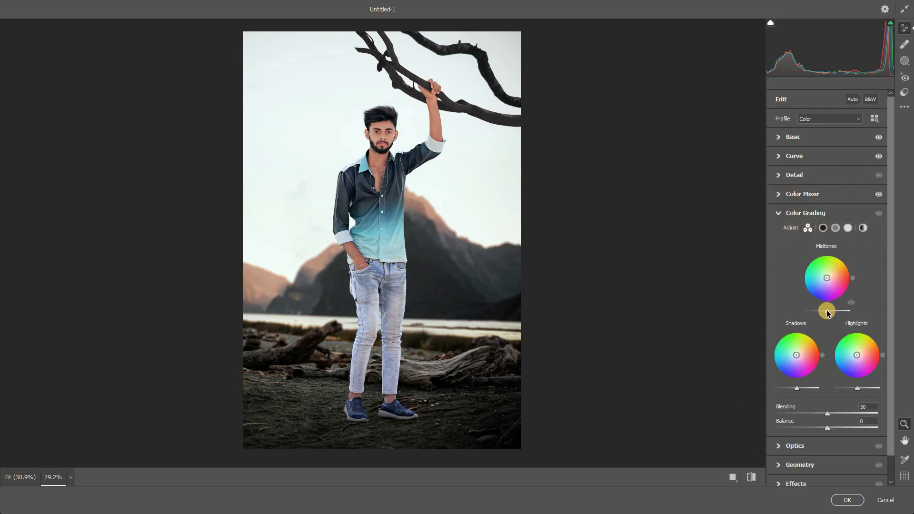
{"action": "left_click_drag", "start_coordinate": [827, 311], "coordinate": [831, 310]}
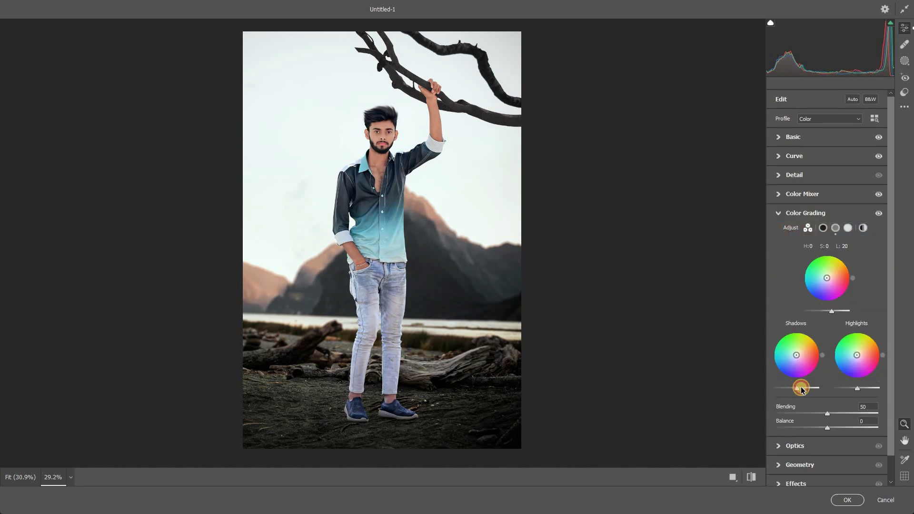
{"action": "left_click_drag", "start_coordinate": [806, 385], "coordinate": [791, 388]}
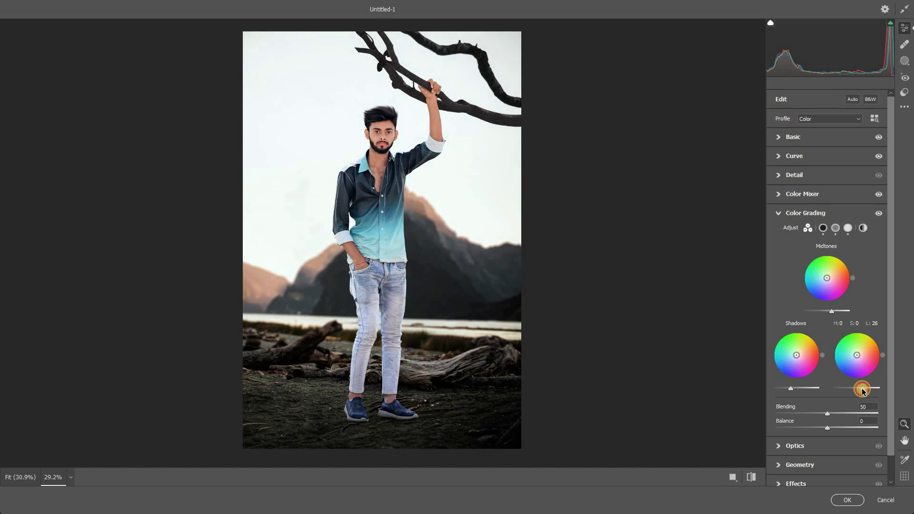
Mute the oranges further to -33 saturation and add a -24 vignette
{"action": "left_click", "coordinate": [809, 204]}
{"action": "left_click", "coordinate": [809, 195]}
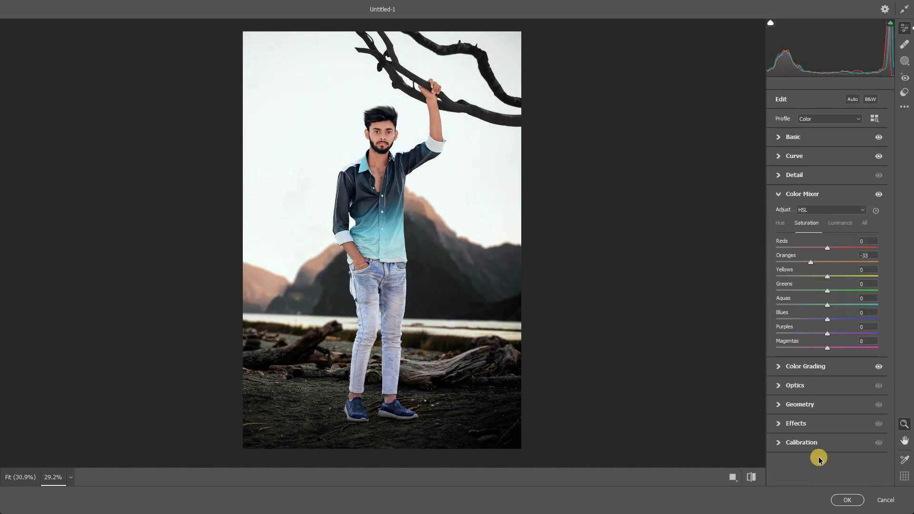
{"action": "left_click", "coordinate": [816, 423]}
{"action": "left_click_drag", "start_coordinate": [814, 312], "coordinate": [819, 314]}
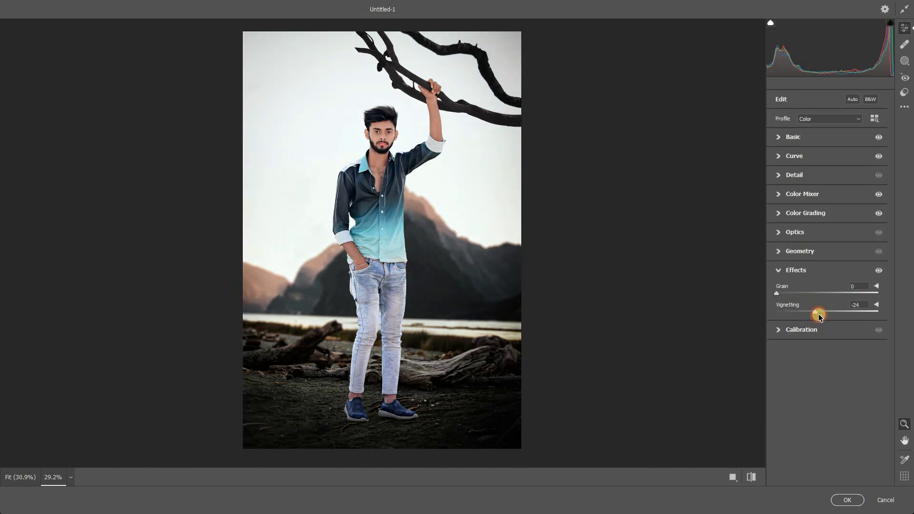
Add midtone and shadow points to the RGB curve and lift its black point to 10
{"action": "left_click", "coordinate": [829, 155]}
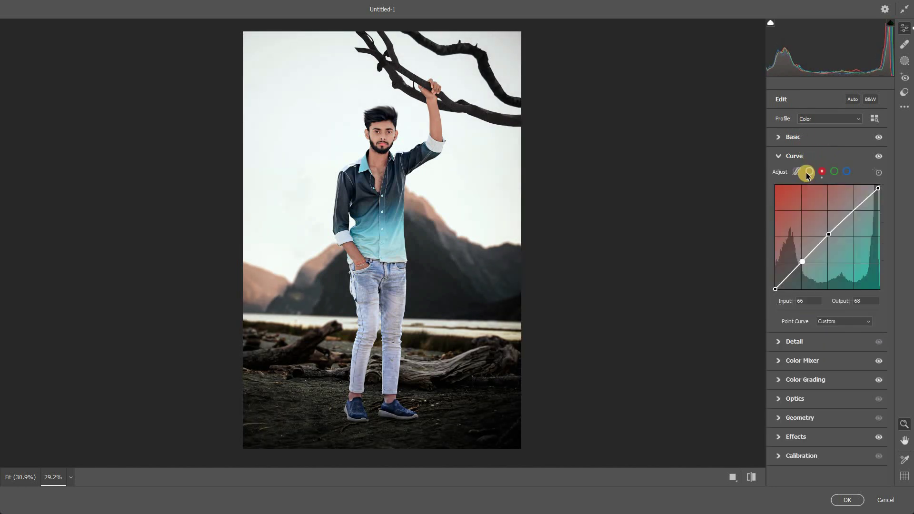
{"action": "left_click", "coordinate": [853, 212]}
{"action": "left_click", "coordinate": [828, 237]}
{"action": "left_click", "coordinate": [802, 263]}
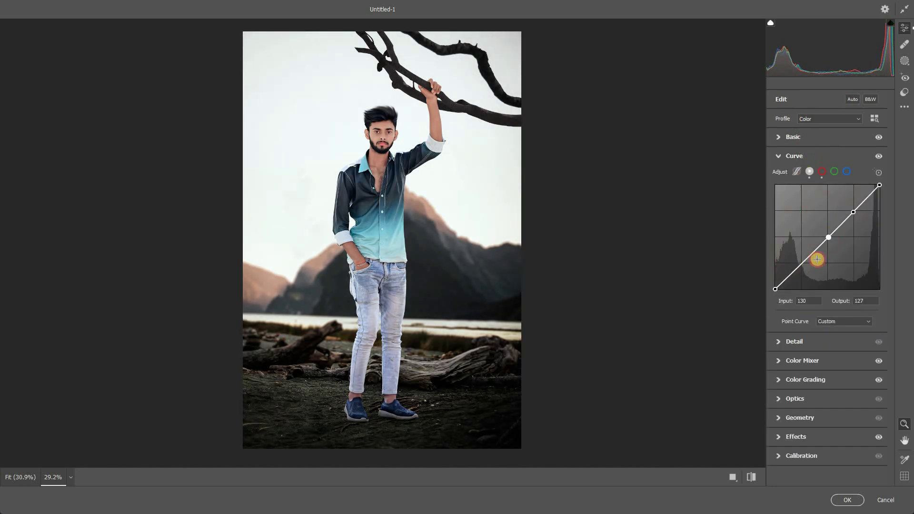
{"action": "left_click_drag", "start_coordinate": [775, 289], "coordinate": [775, 285]}
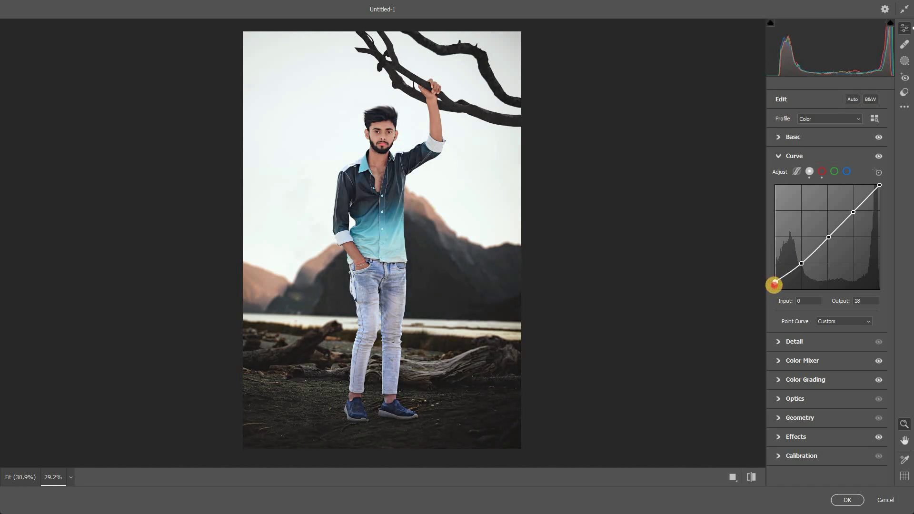
{"action": "left_click", "coordinate": [803, 264]}
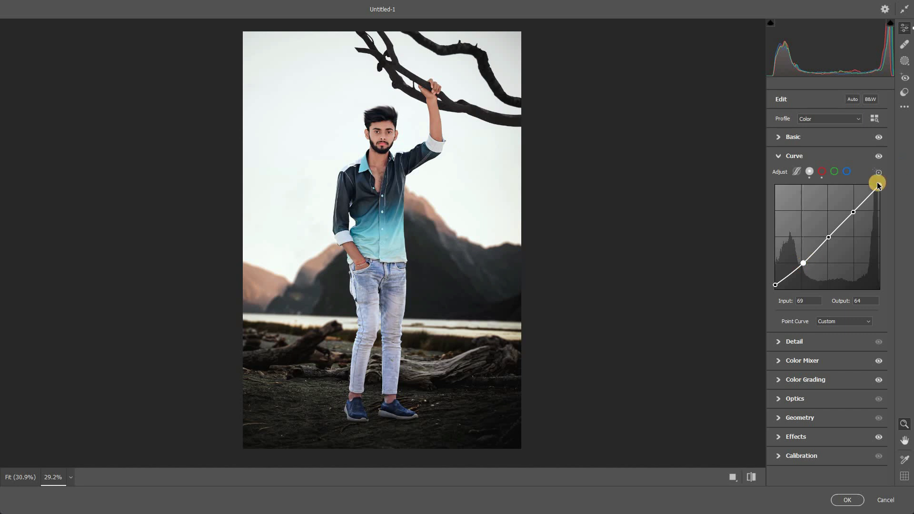
{"action": "left_click", "coordinate": [820, 338]}
Set Noise Reduction 16, Color Noise Reduction 18 and Sharpening 29
{"action": "mouse_move", "coordinate": [376, 146]}
{"action": "left_mouse_down"}
{"action": "mouse_move", "coordinate": [431, 265]}
{"action": "mouse_move", "coordinate": [649, 259]}
{"action": "left_mouse_up"}
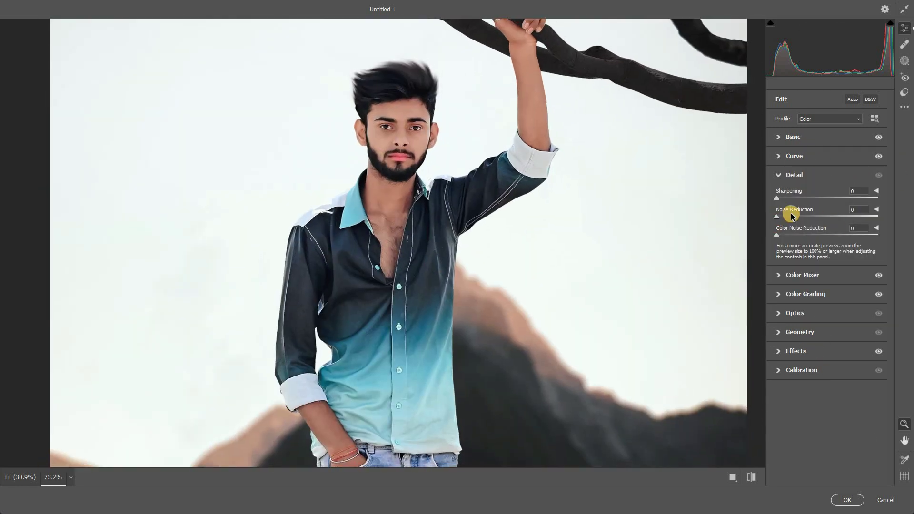
{"action": "left_click", "coordinate": [792, 216]}
{"action": "left_click", "coordinate": [797, 198]}
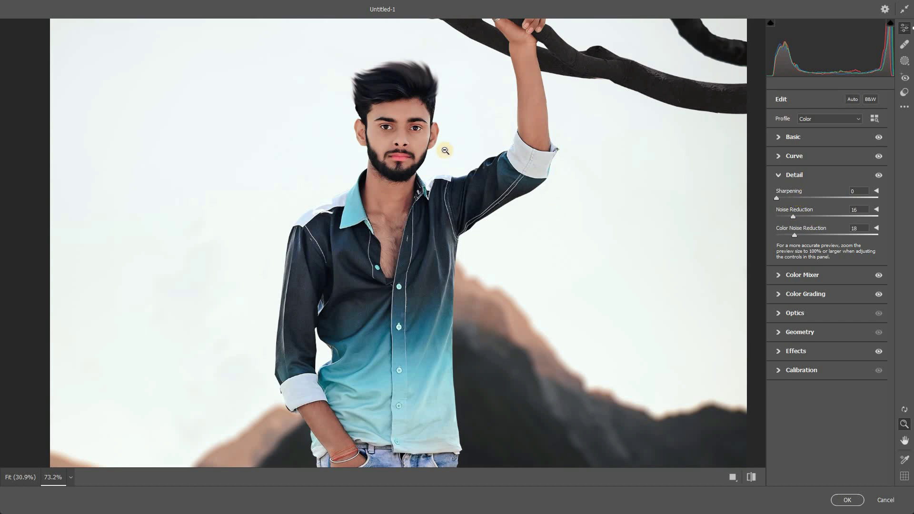
{"action": "left_click_drag", "start_coordinate": [477, 175], "coordinate": [400, 157]}
Warm the Temperature to +3 and reset Tint to zero
{"action": "left_click", "coordinate": [843, 138]}
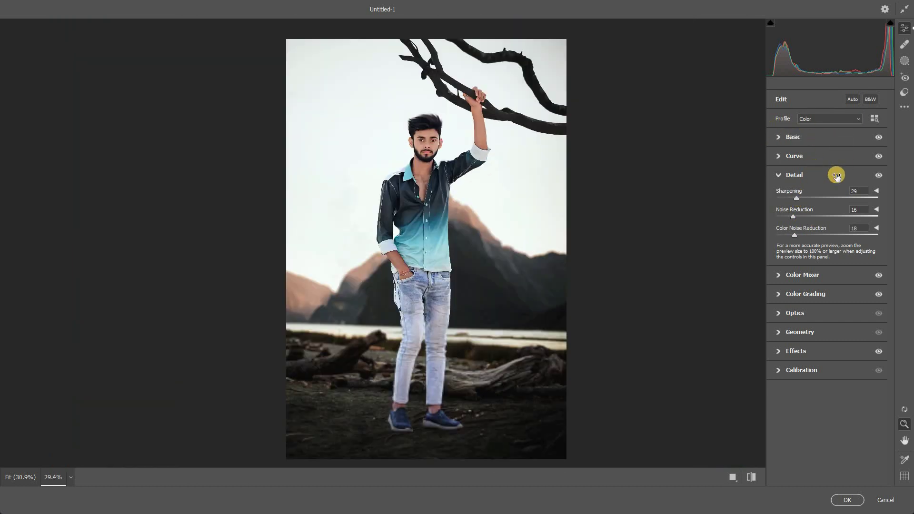
{"action": "left_click", "coordinate": [828, 176]}
{"action": "left_click_drag", "start_coordinate": [828, 180], "coordinate": [826, 189]}
{"action": "double_click", "coordinate": [826, 188]}
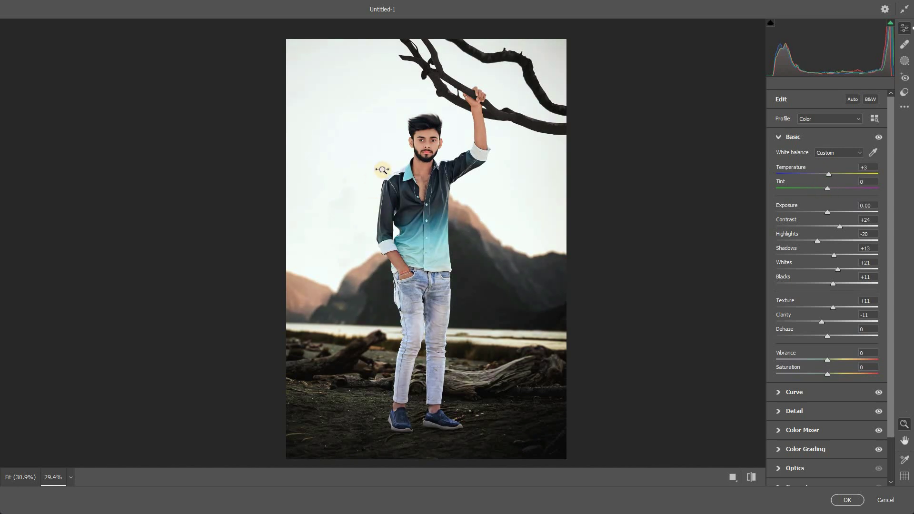
Add Grain 15, ease Vignetting to -9, and apply the Camera Raw grade
{"action": "scroll", "coordinate": [381, 169], "scroll_direction": "down", "scroll_amount": 1}
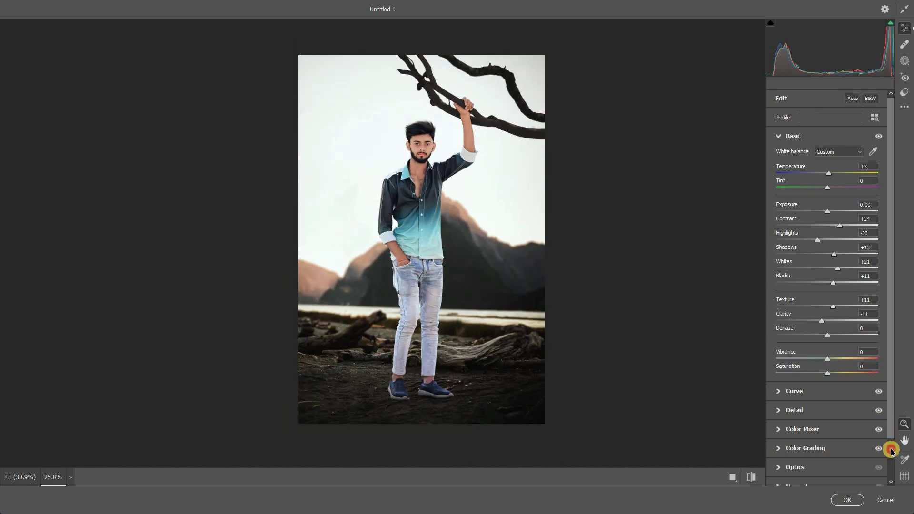
{"action": "scroll", "coordinate": [891, 450], "scroll_direction": "down", "scroll_amount": 1}
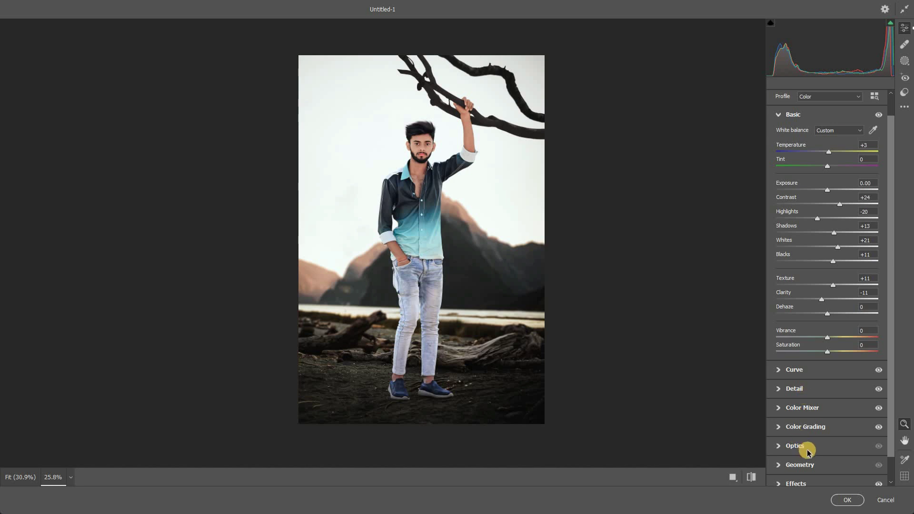
{"action": "scroll", "coordinate": [886, 474], "scroll_direction": "down", "scroll_amount": 1}
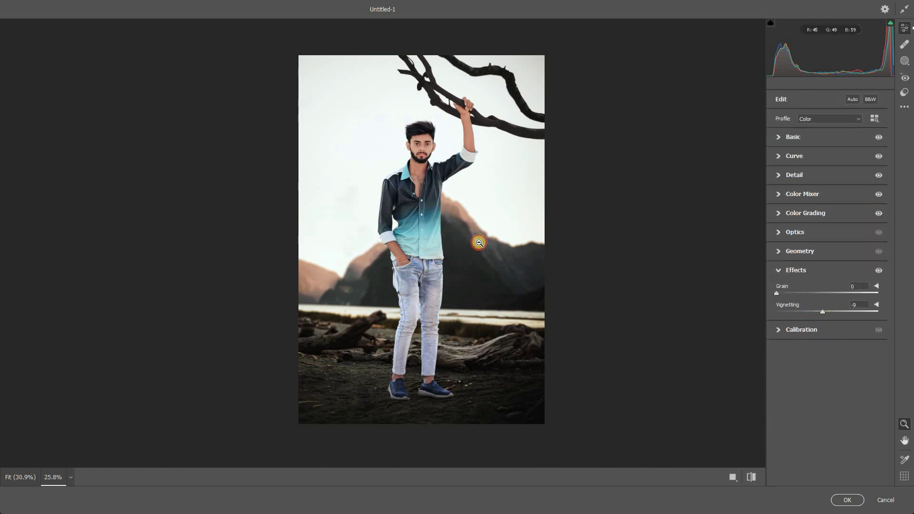
{"action": "left_click", "coordinate": [428, 175]}
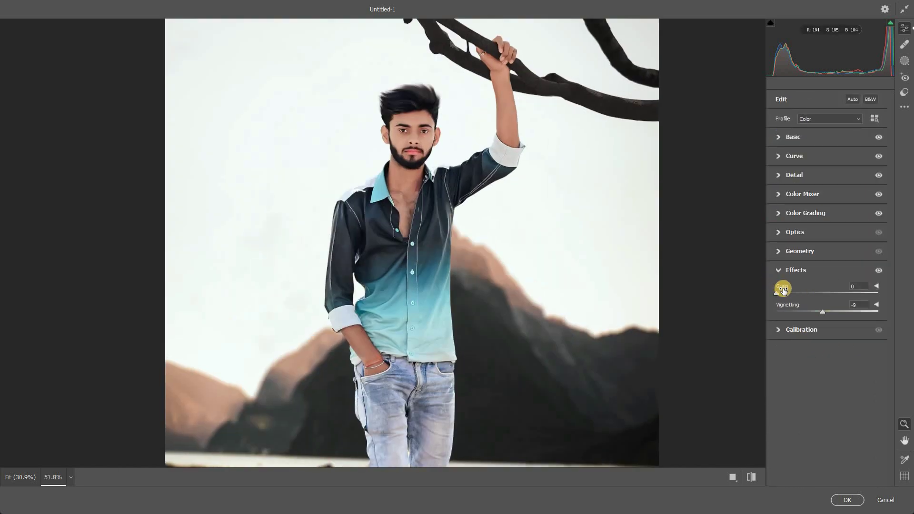
{"action": "left_click", "coordinate": [413, 153], "text": "alt"}
{"action": "key", "text": "Return"}
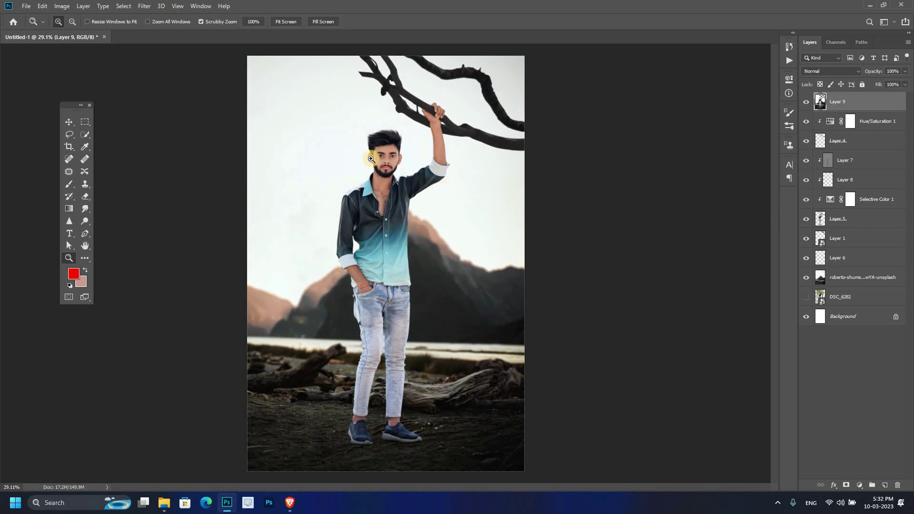
{"action": "left_click_drag", "start_coordinate": [371, 158], "coordinate": [375, 165]}
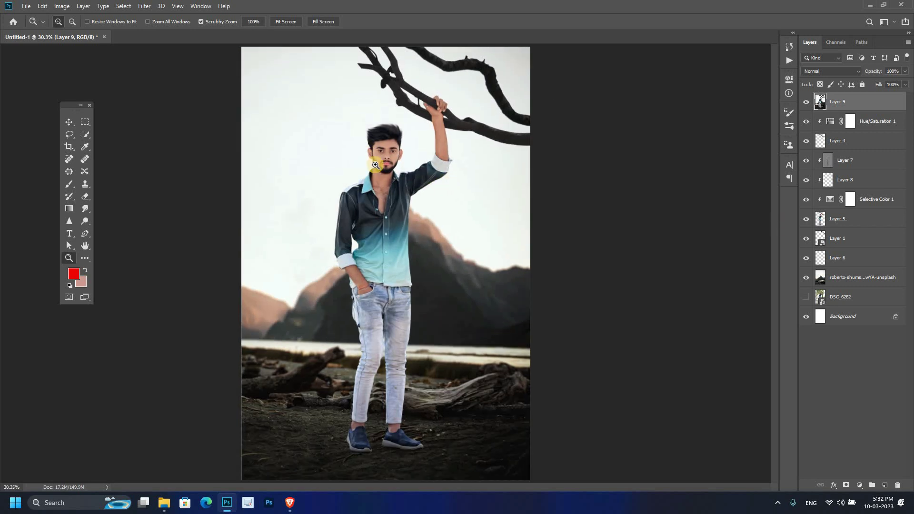